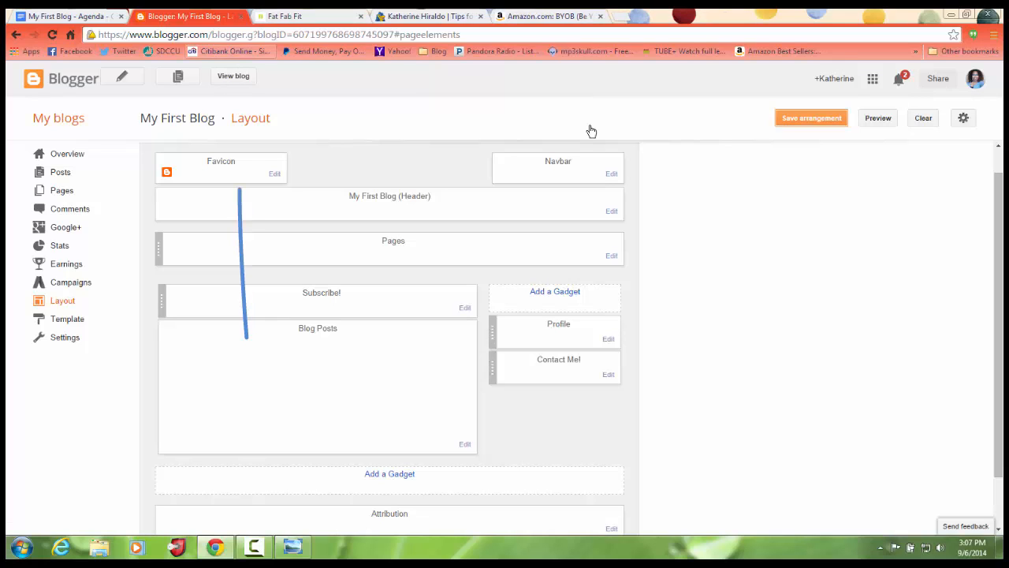
Step: View the published blog and look over its home page from header to footer
click(233, 77)
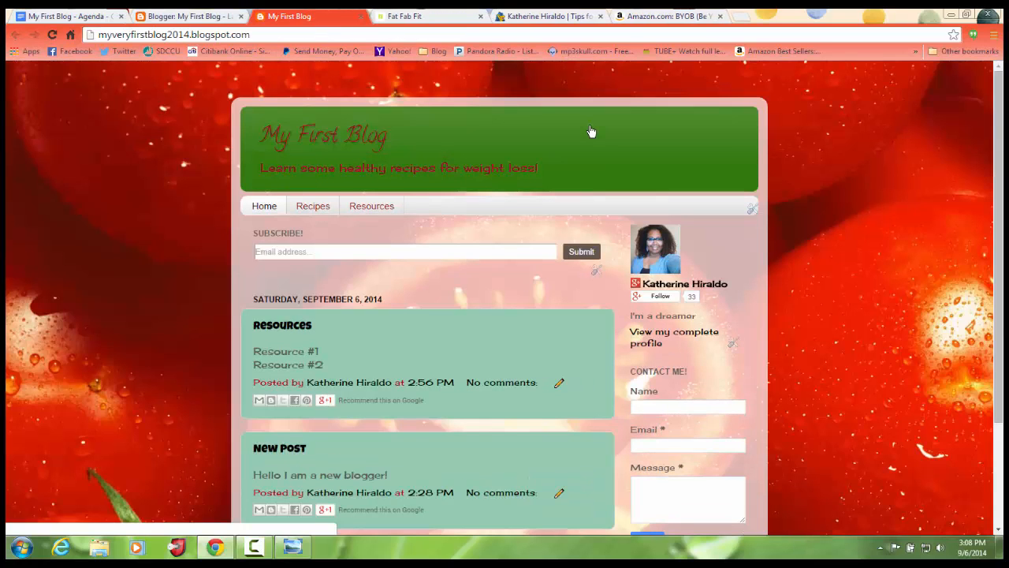
scroll(591, 131, down, 2)
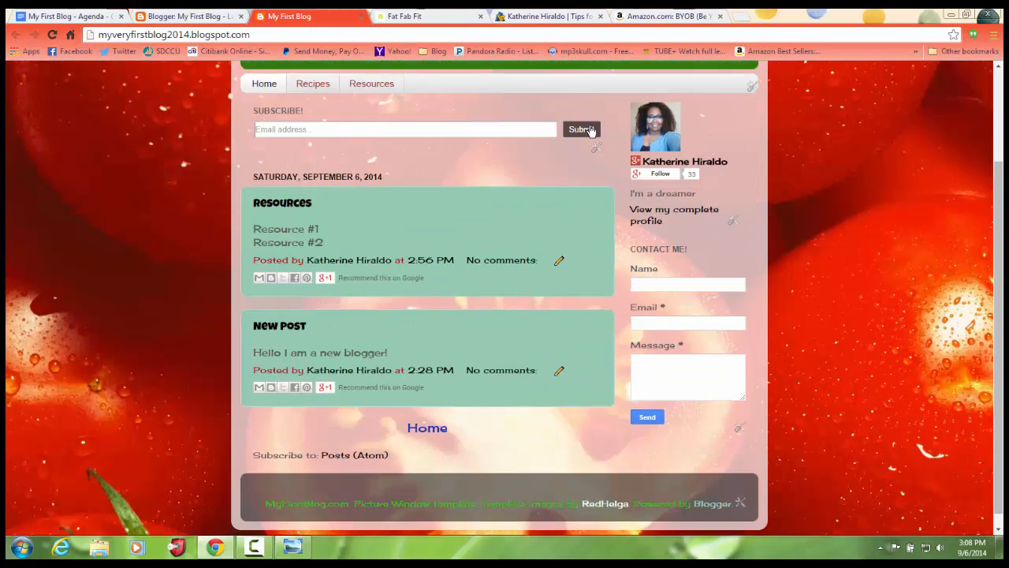
scroll(591, 131, up, 2)
scroll(591, 131, down, 3)
scroll(591, 131, up, 3)
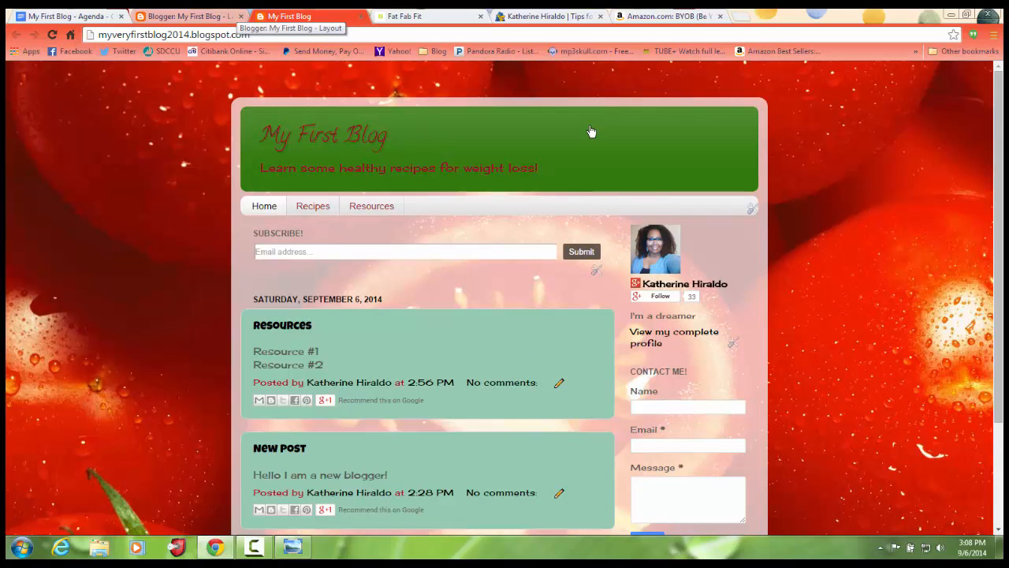
Step: Return to the blog's dashboard, open its basic settings and highlight the blog address
click(228, 15)
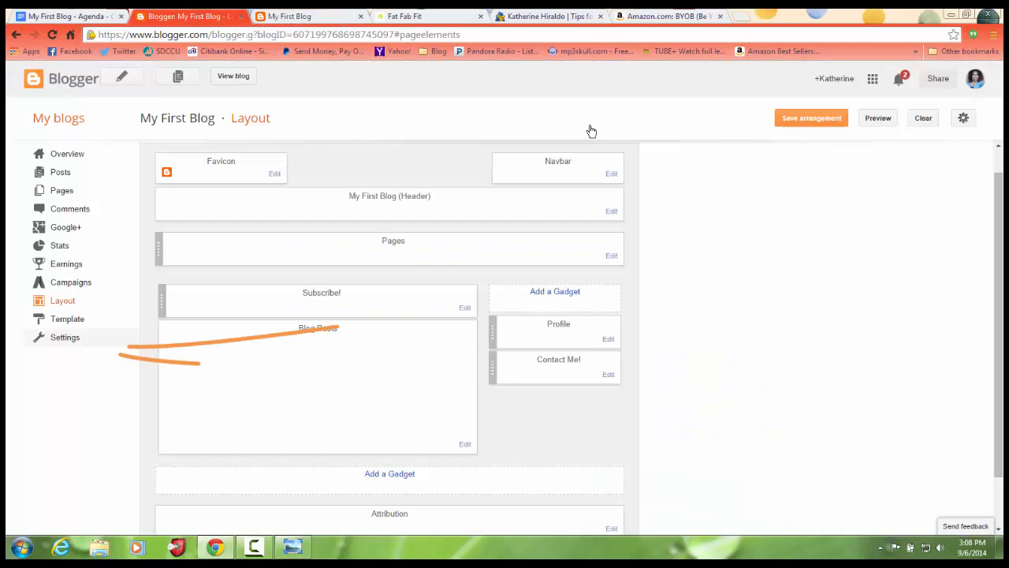
click(66, 339)
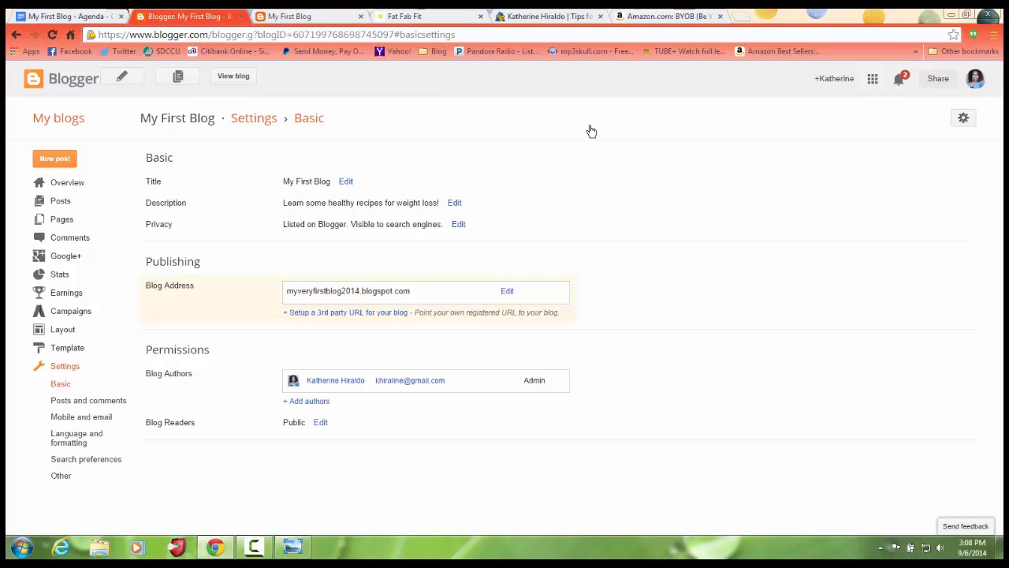
drag(411, 291, 286, 291)
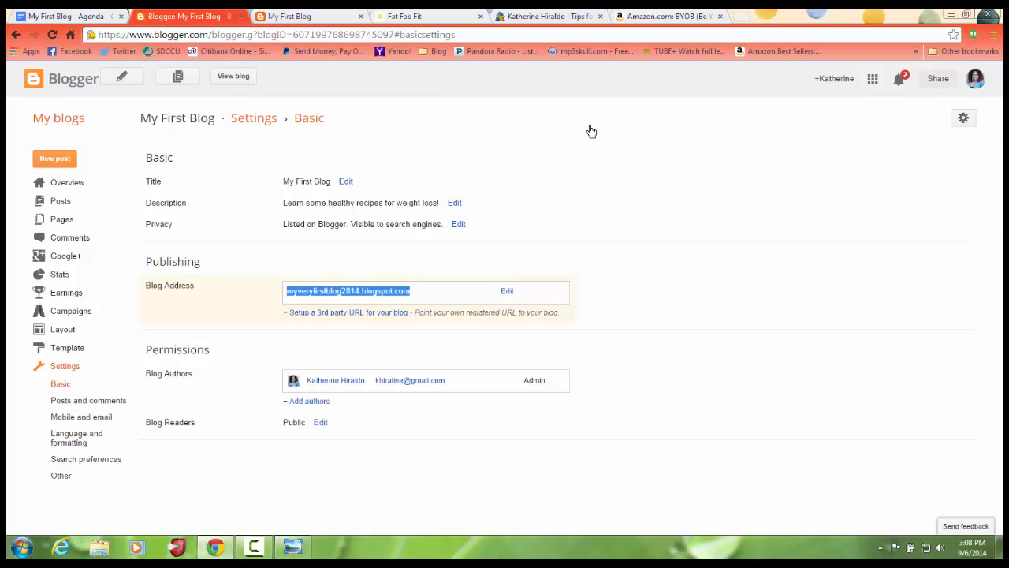
click(591, 130)
Step: Check the edit form of the blog address, cancel it, and highlight the address in the Publishing section
click(507, 291)
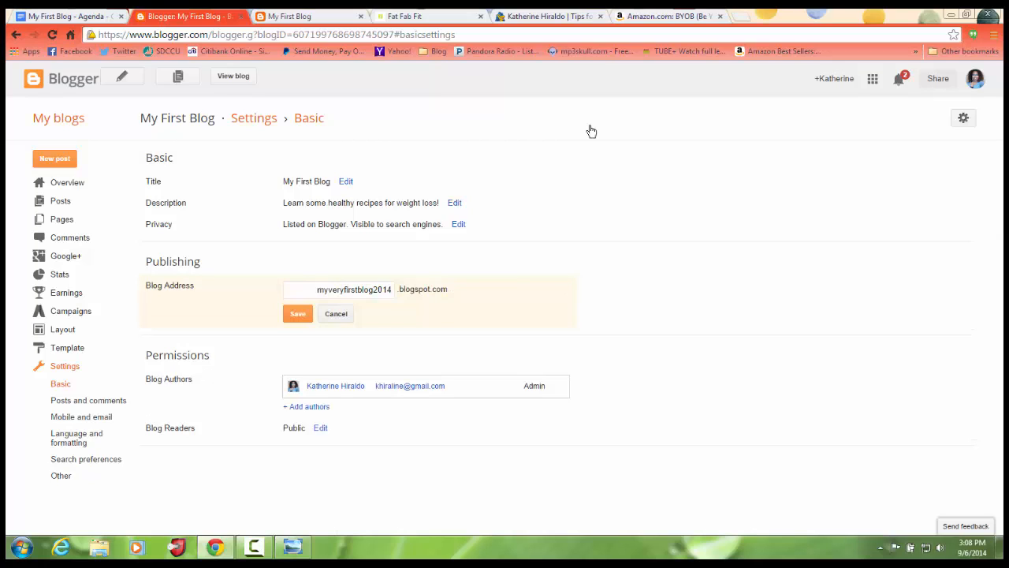
click(335, 314)
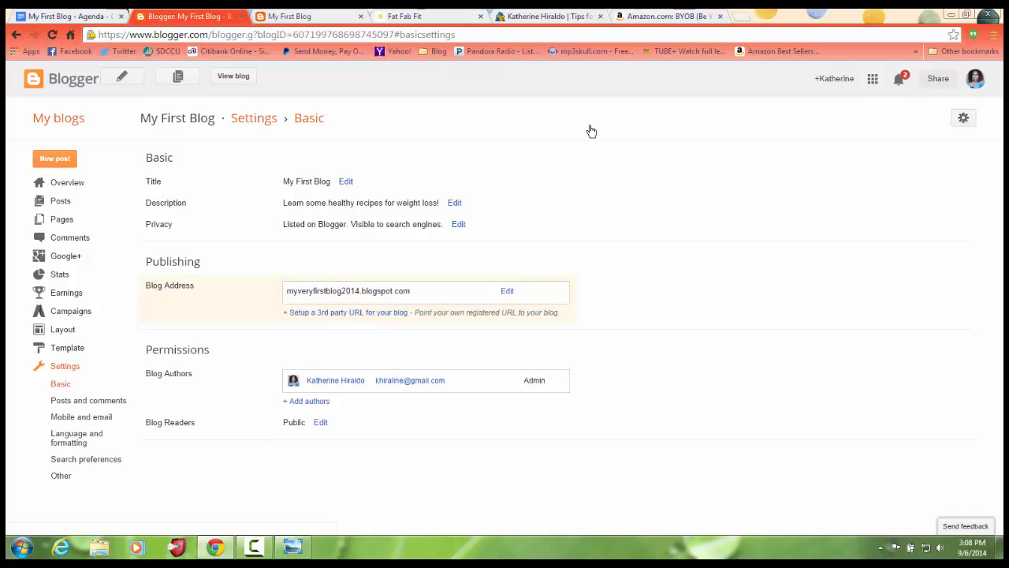
drag(411, 291, 287, 291)
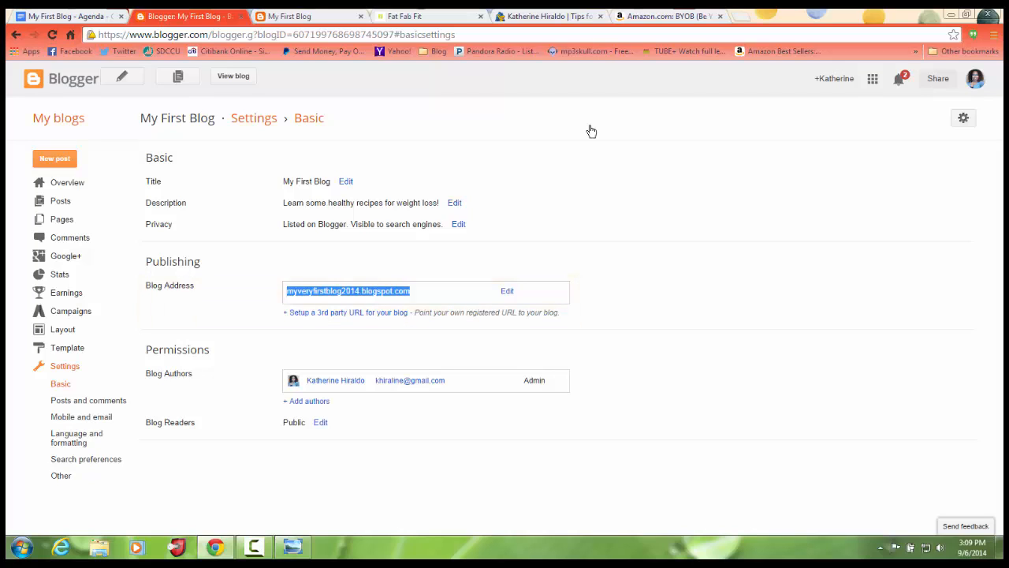
click(591, 131)
drag(411, 291, 286, 291)
click(592, 131)
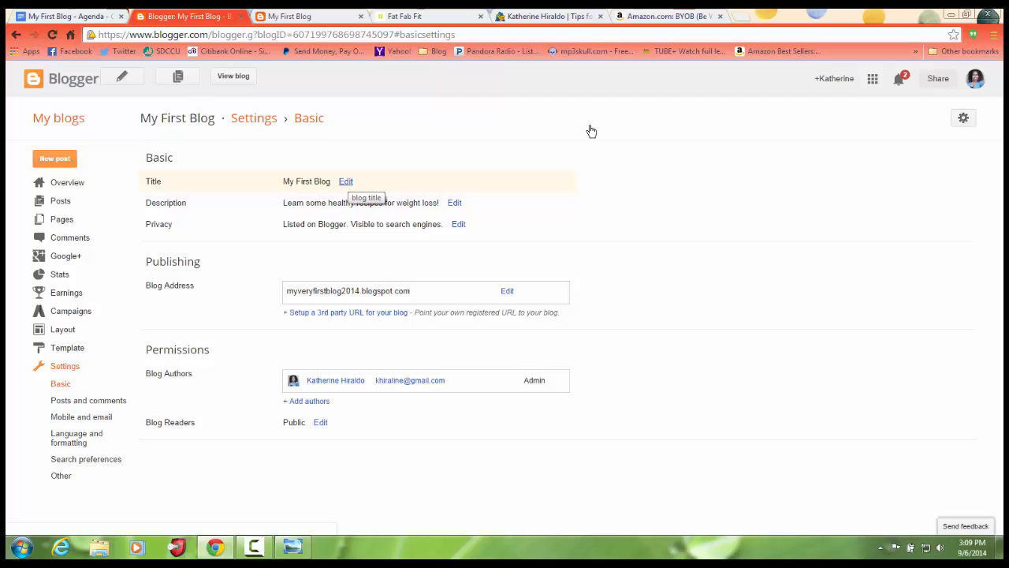
Step: Change the blog title to "Healthy Recipes" and save it
click(345, 181)
drag(339, 185, 285, 185)
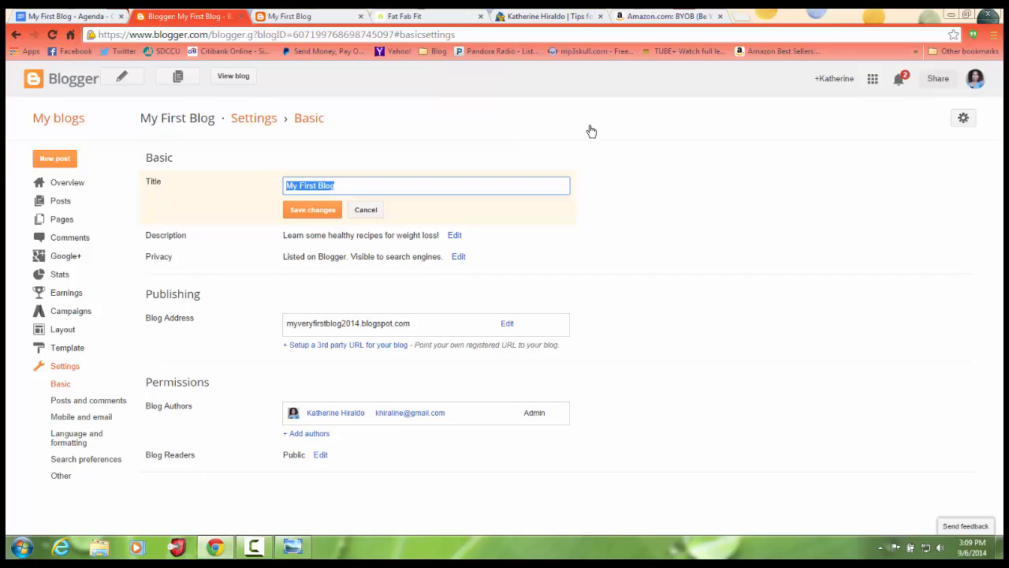
text(Healthy Recipe)
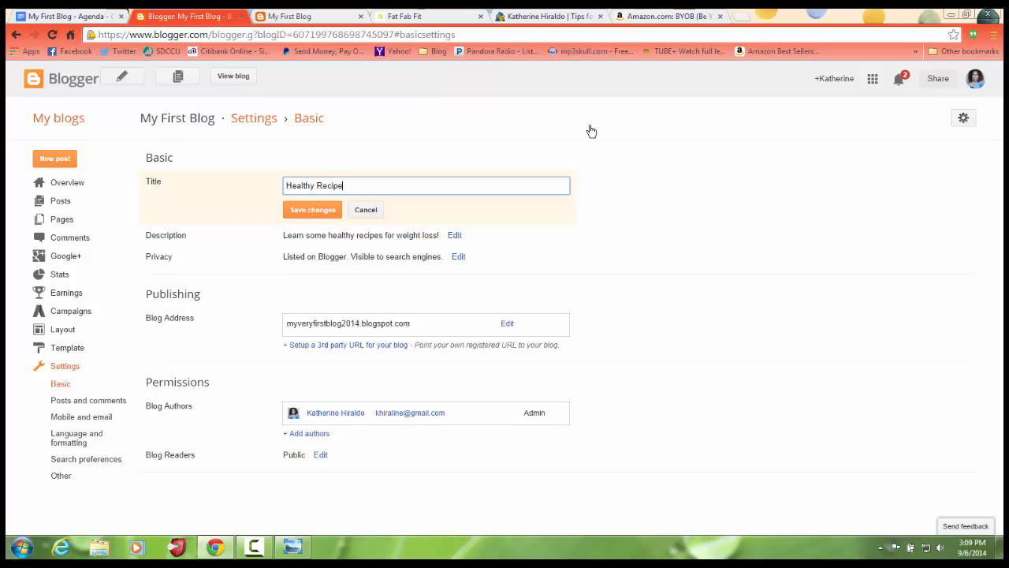
text(s)
key(Return)
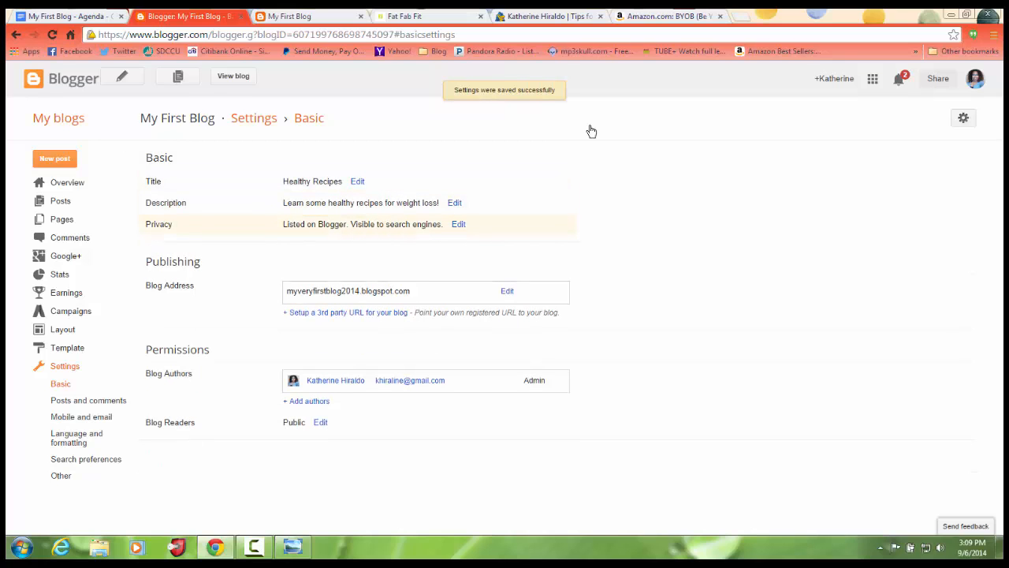
Step: Reload the published blog to check its header title, and return to the basic settings
click(289, 17)
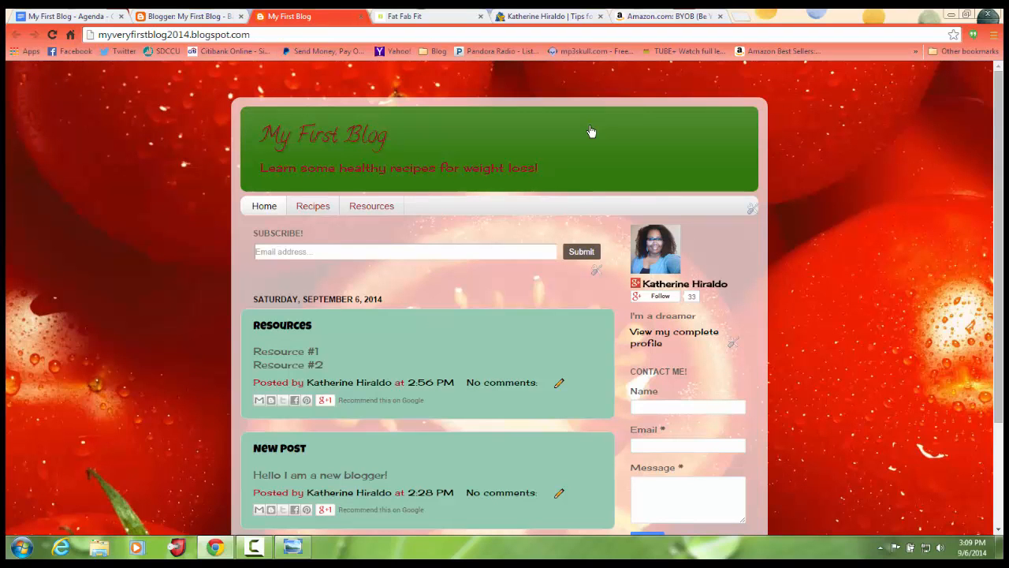
key(F5)
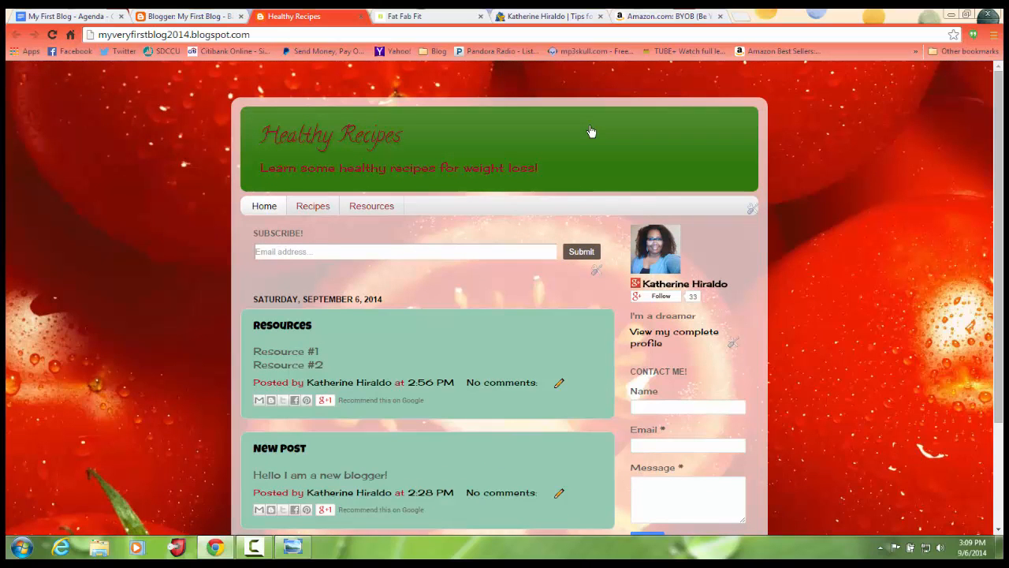
scroll(592, 131, down, 2)
scroll(591, 131, up, 2)
key(ctrl+shift+Tab)
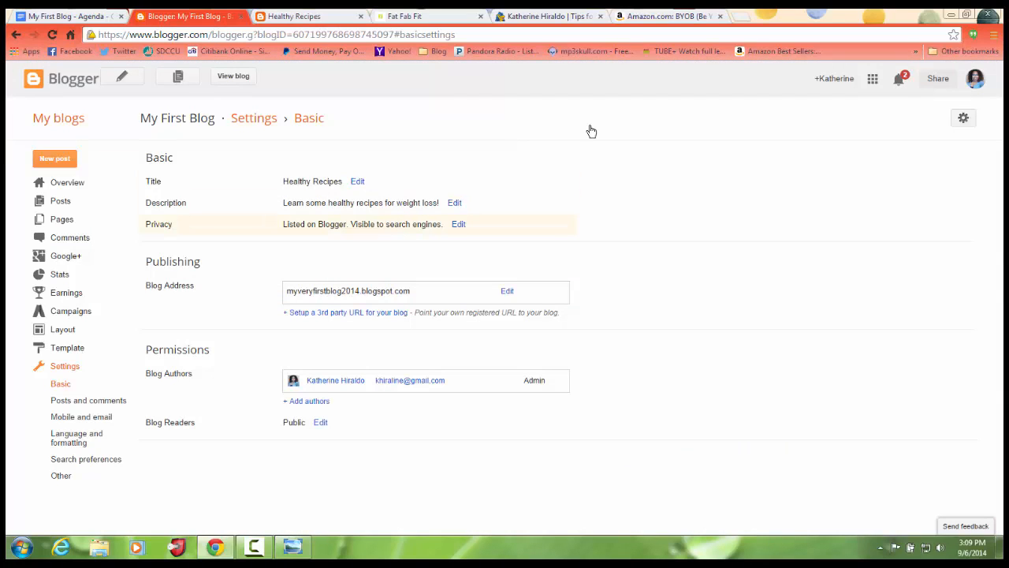
Step: Review the blog's privacy setting and the blog author's permission role in the basic settings
mouse_move(440, 204)
mouse_down()
mouse_move(283, 203)
mouse_move(286, 223)
mouse_move(443, 224)
mouse_move(158, 228)
mouse_move(309, 224)
mouse_move(283, 224)
mouse_up()
click(591, 130)
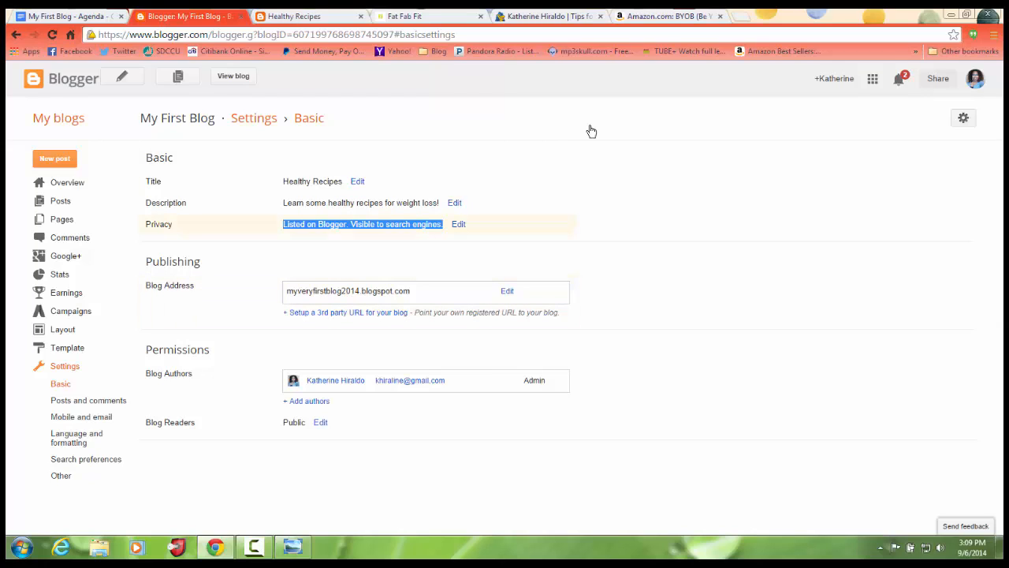
click(591, 131)
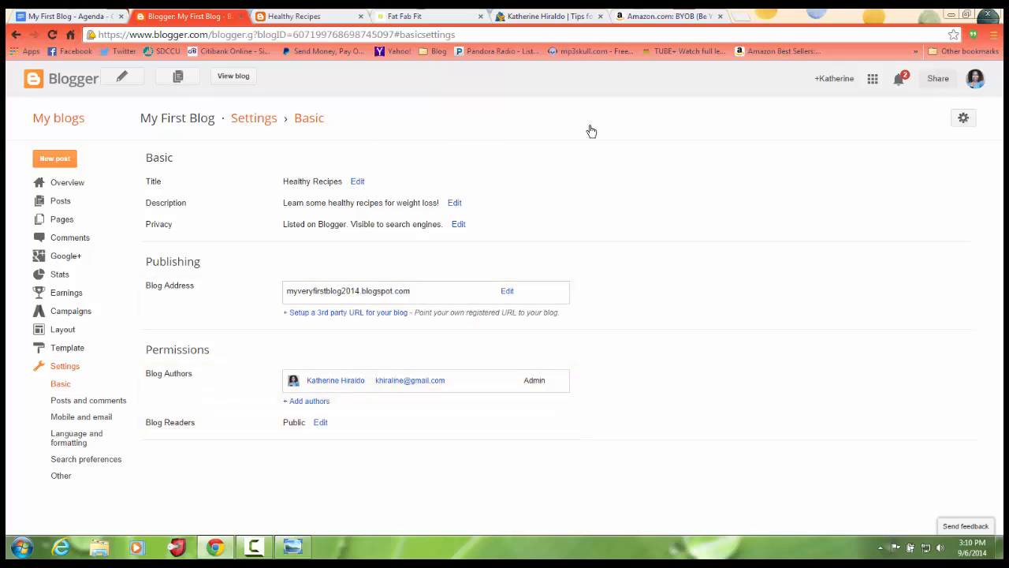
drag(523, 381, 545, 381)
click(591, 131)
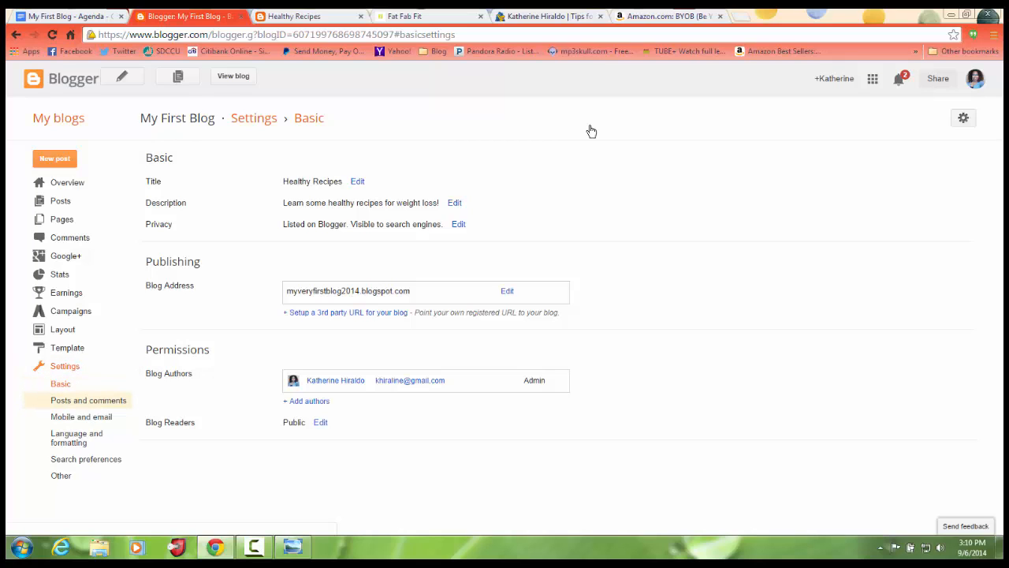
Step: Open the blog's Posts and comments settings
click(88, 400)
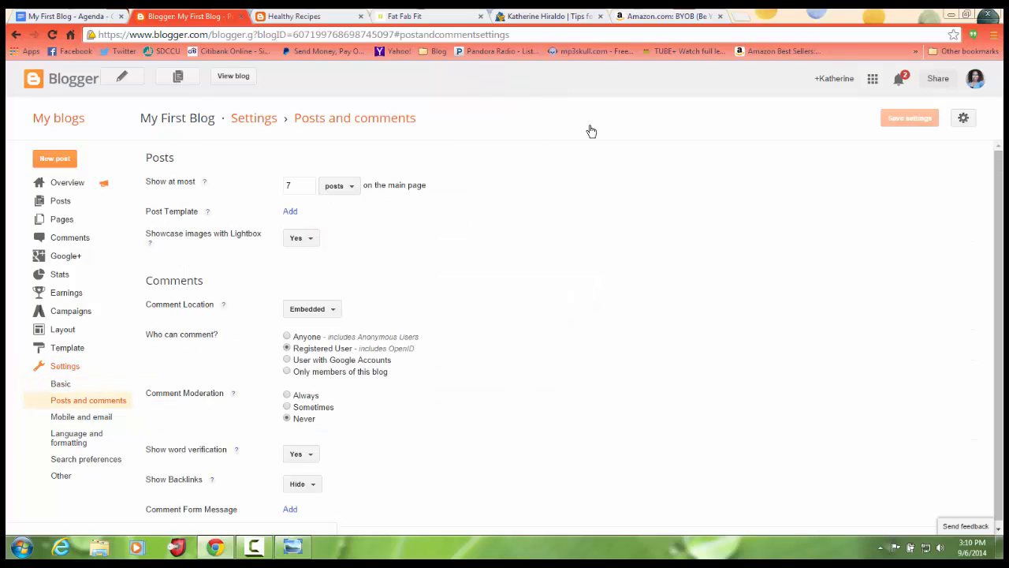
drag(998, 316, 998, 323)
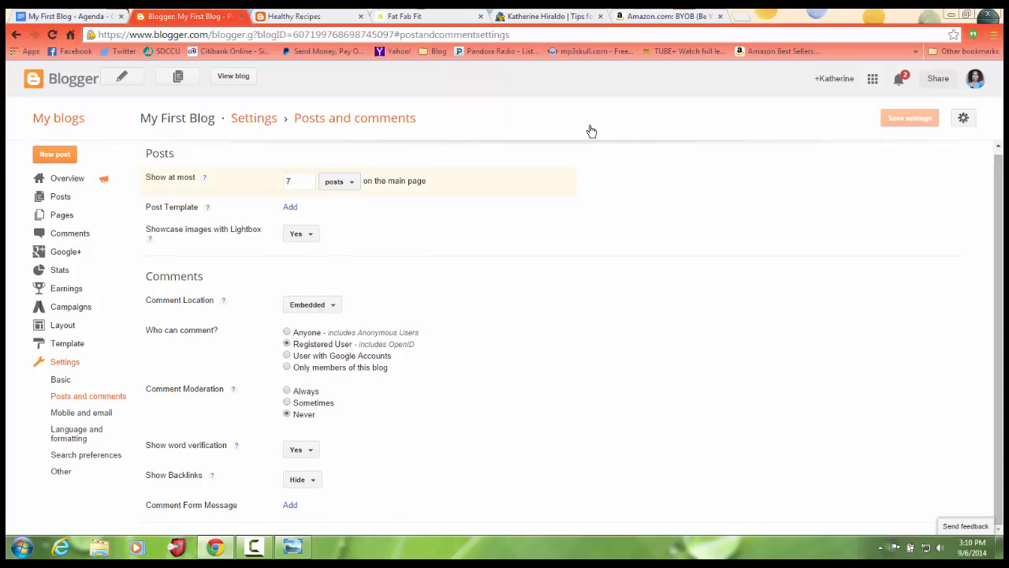
Step: Look through the posts on the Fat Fab Fit blog's main page, and return to the Posts and comments settings
click(405, 16)
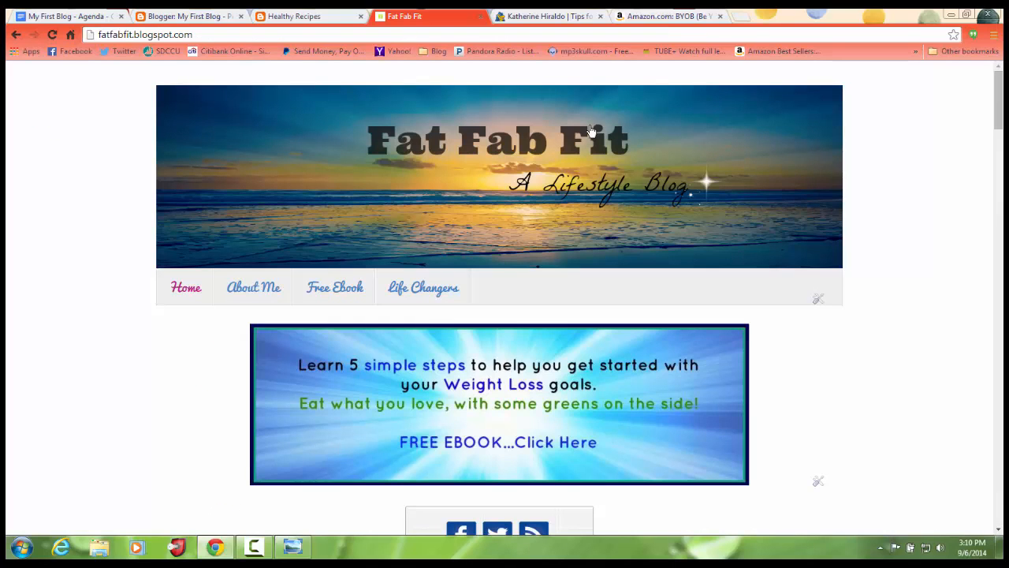
scroll(591, 130, down, 3)
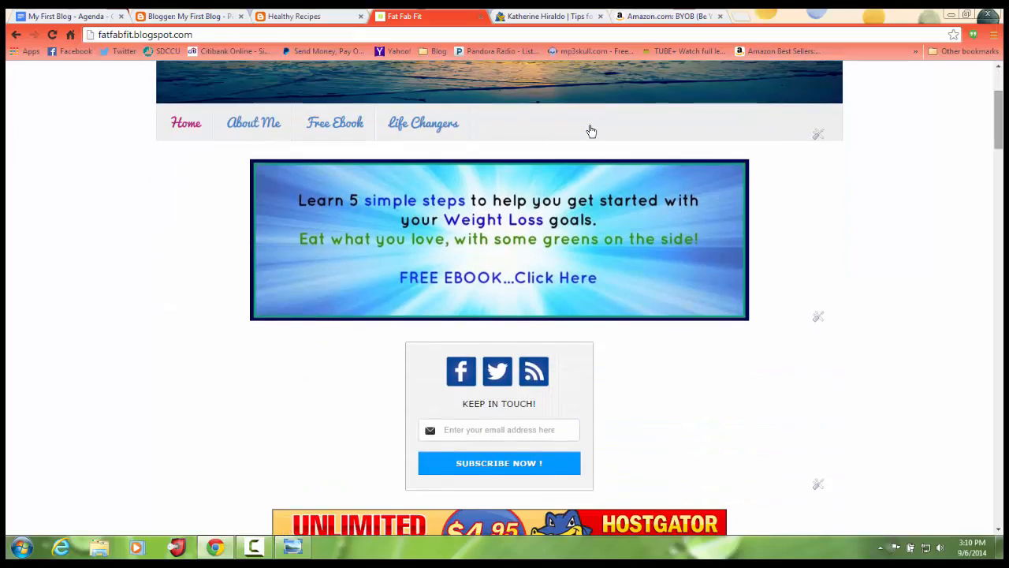
scroll(591, 130, down, 1)
scroll(591, 130, down, 13)
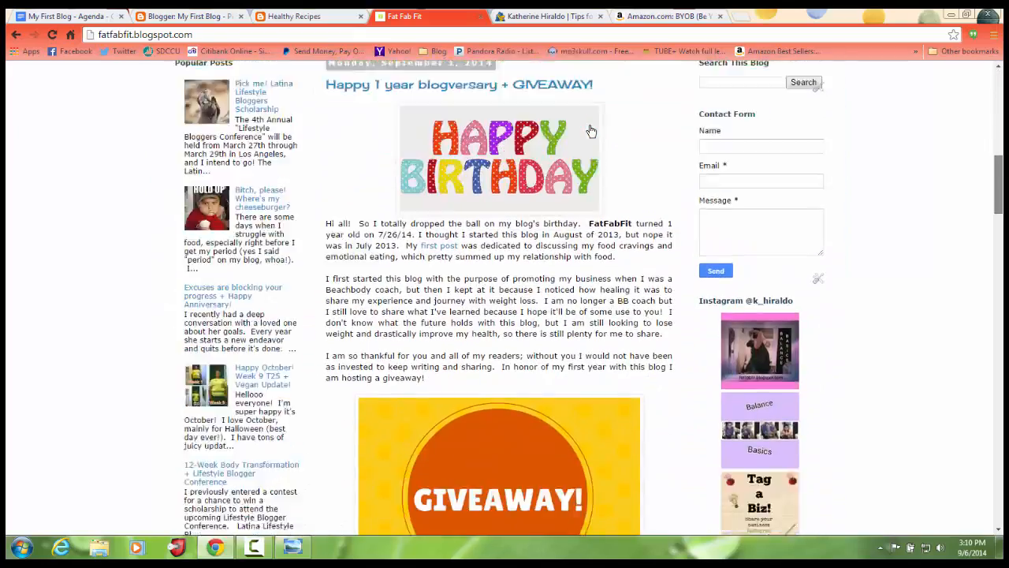
scroll(592, 130, down, 6)
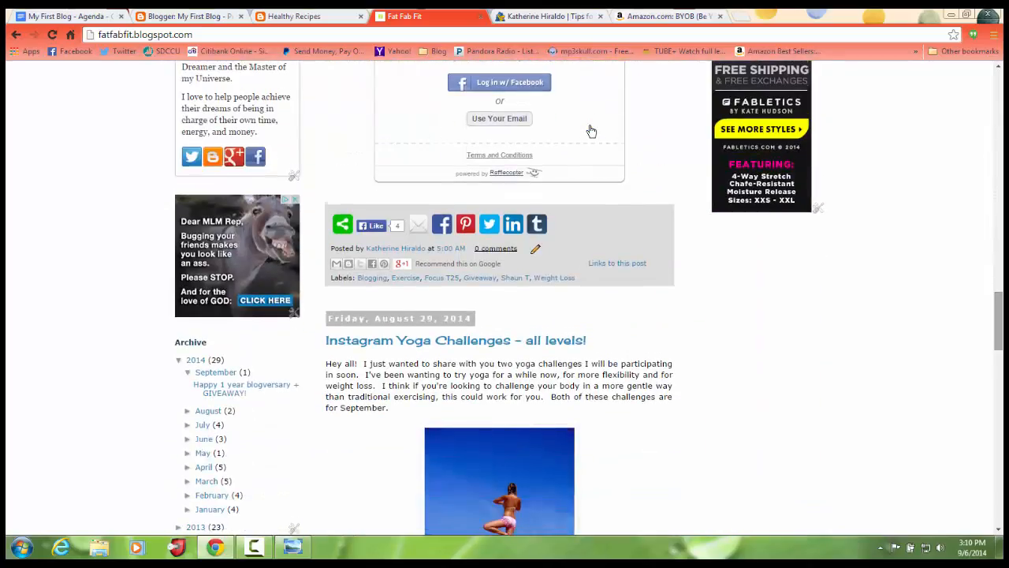
scroll(591, 131, down, 20)
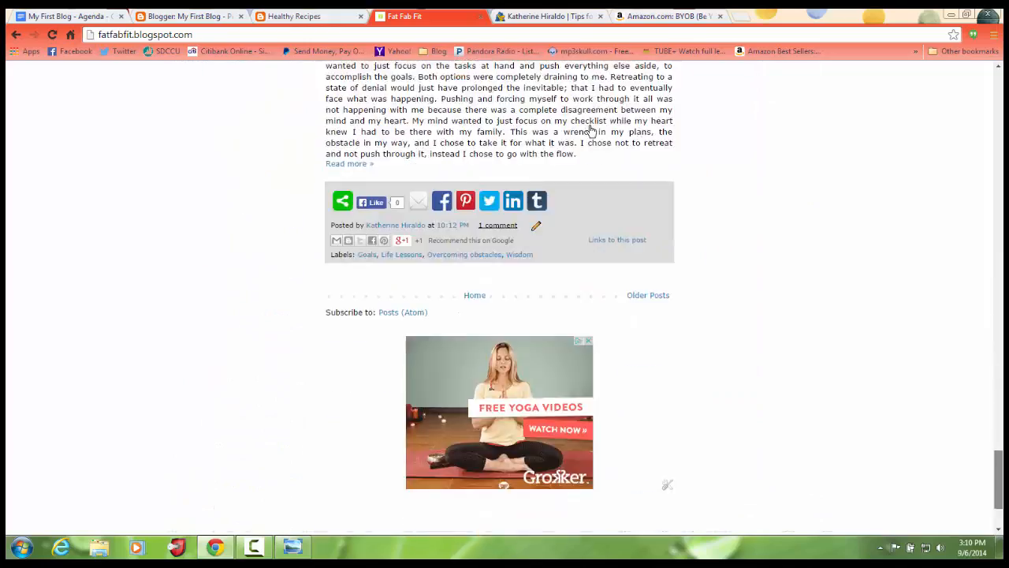
scroll(591, 130, up, 20)
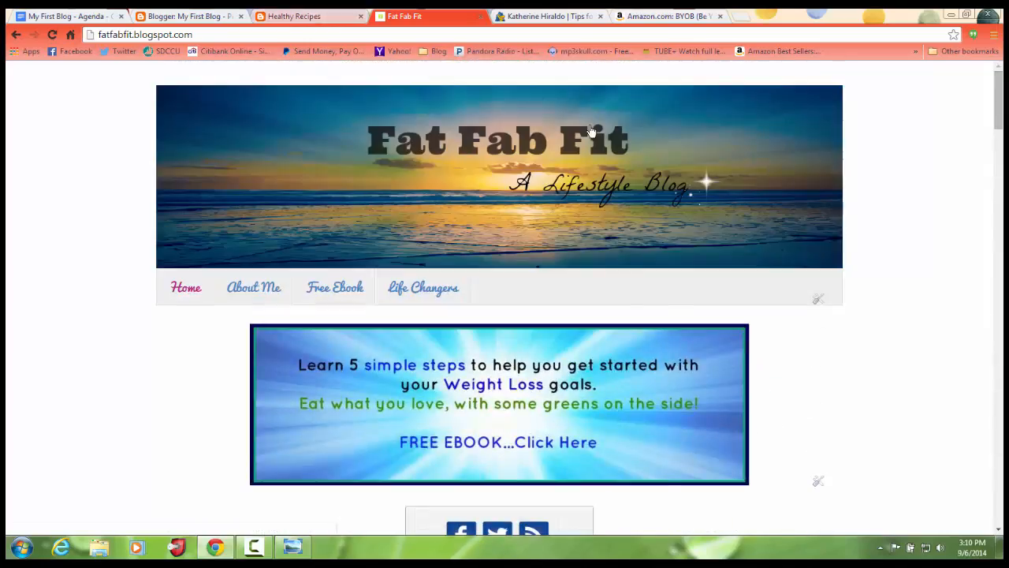
key(ctrl+shift+Tab)
key(ctrl+shift+Tab)
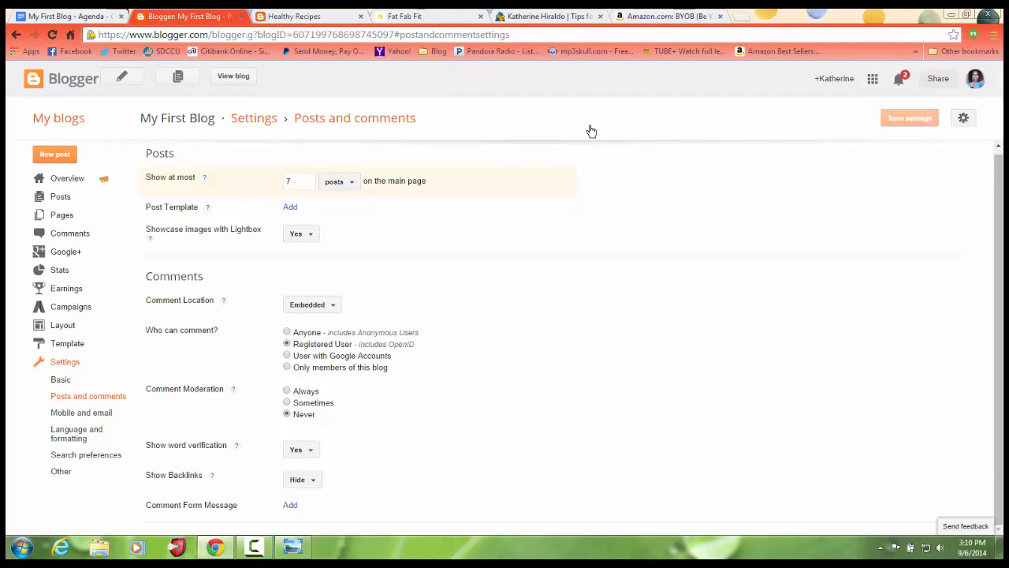
Step: Examine the number of posts shown on the main page and the Registered User option for who can comment
click(300, 181)
key(ctrl+a)
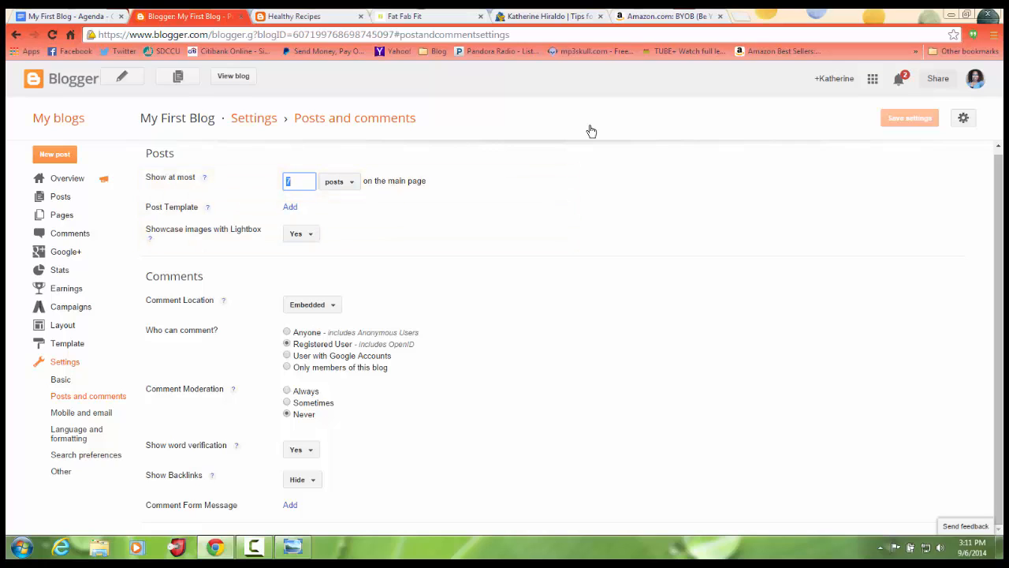
key(Tab)
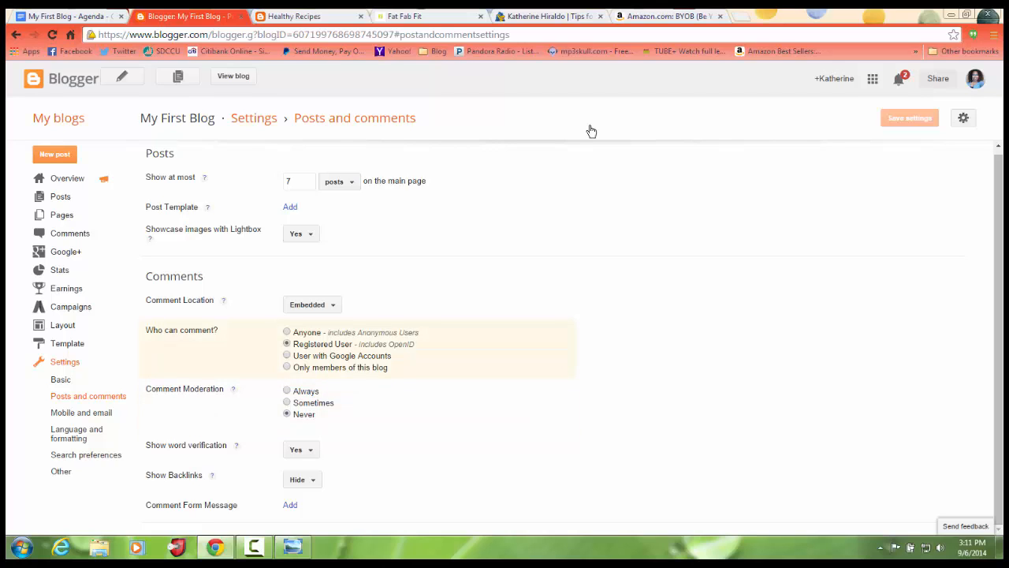
drag(416, 344, 358, 344)
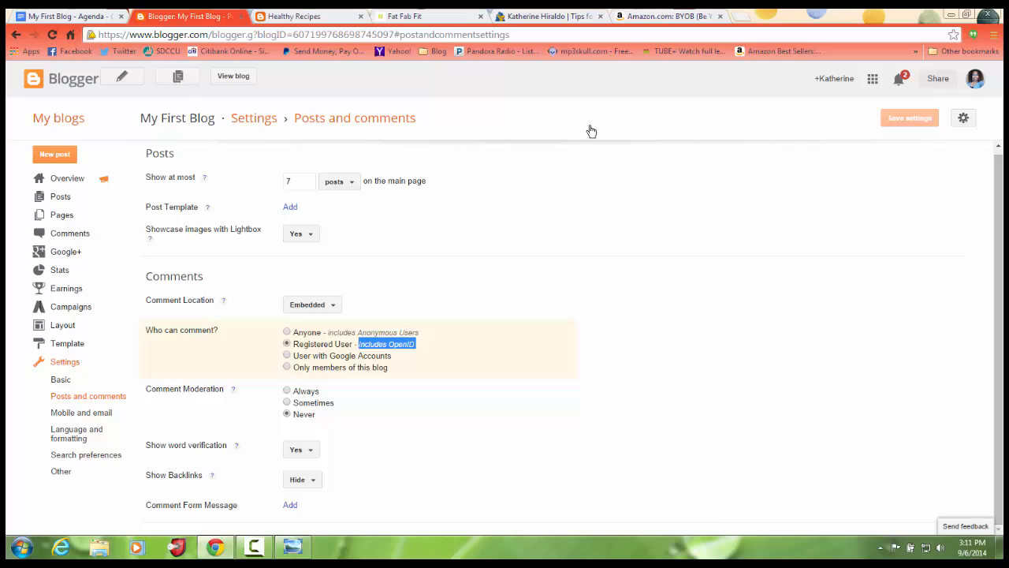
click(434, 347)
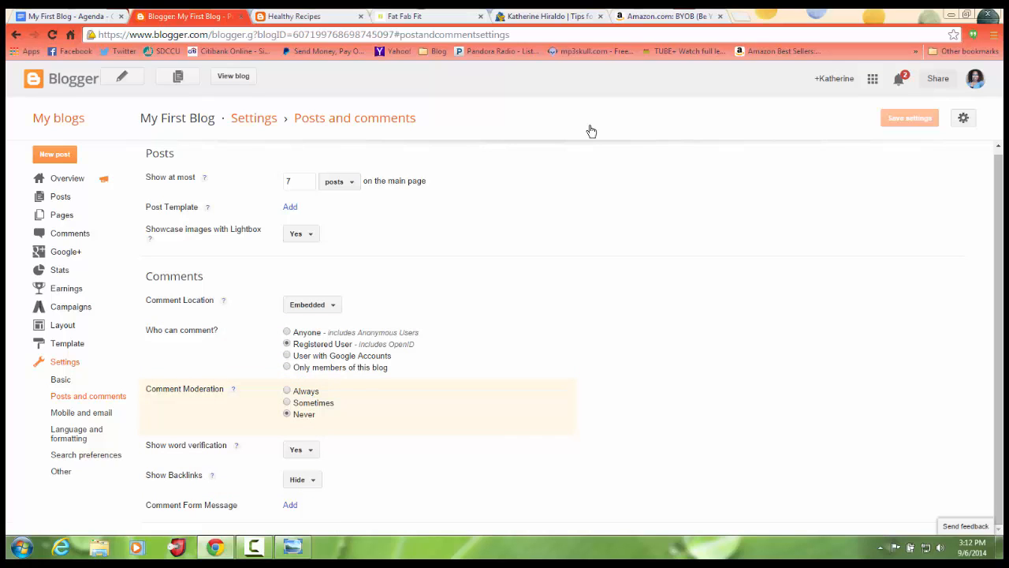
Step: Set Comment Moderation to Sometimes
drag(224, 390, 145, 389)
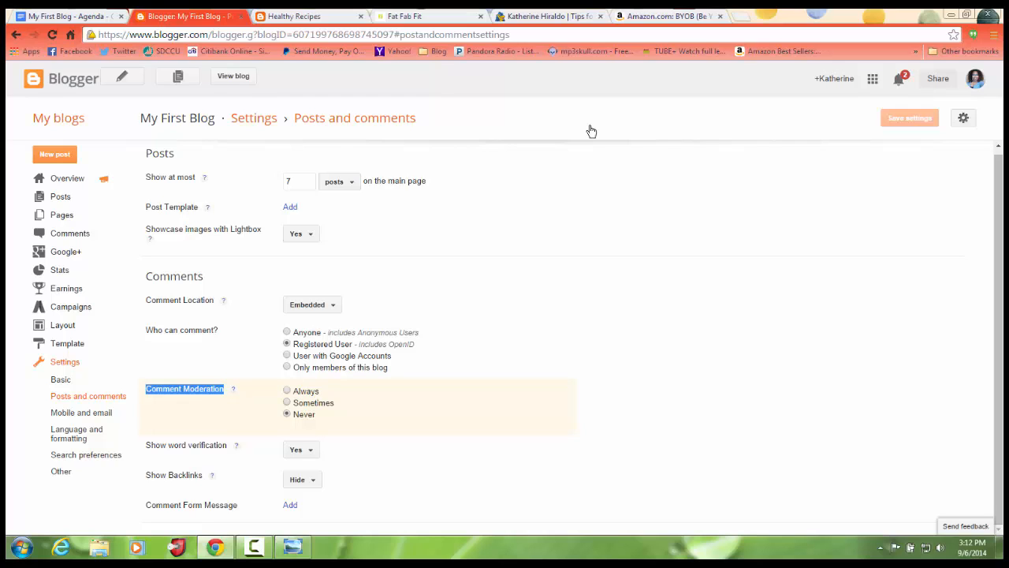
key(Up)
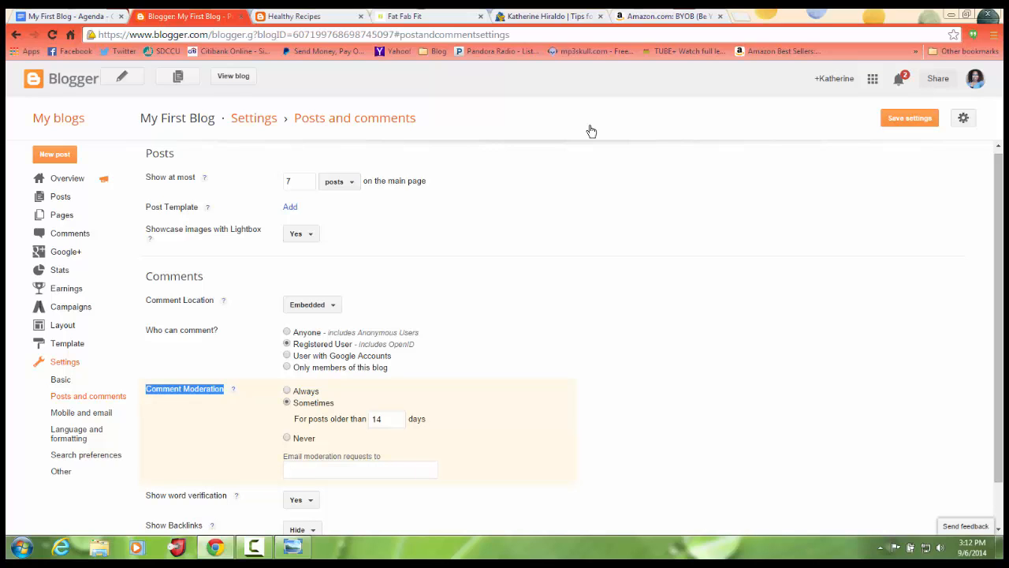
scroll(591, 130, down, 1)
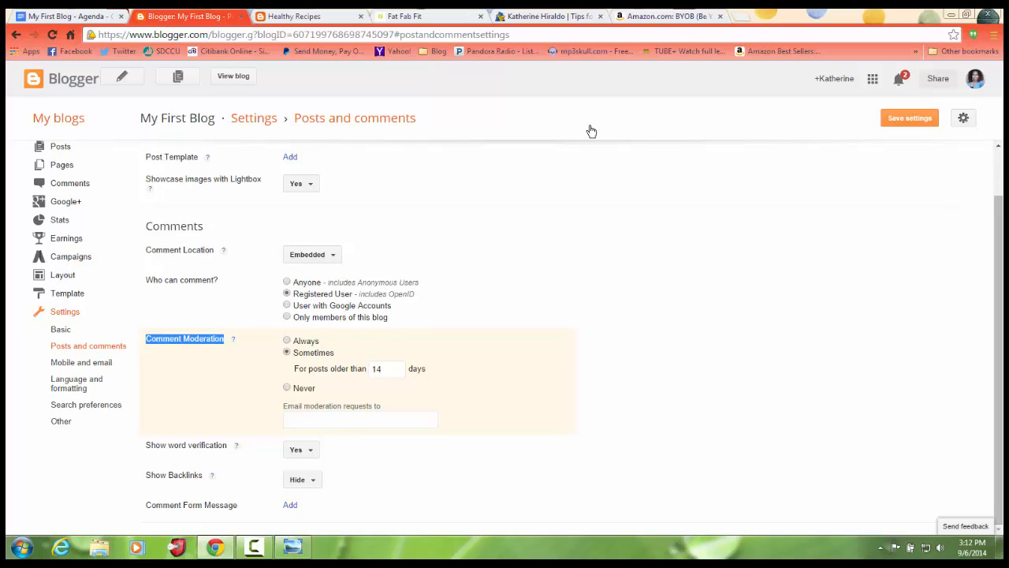
Step: Try the Always option for Comment Moderation, entering a partial email address for moderation requests and clearing it
key(Down)
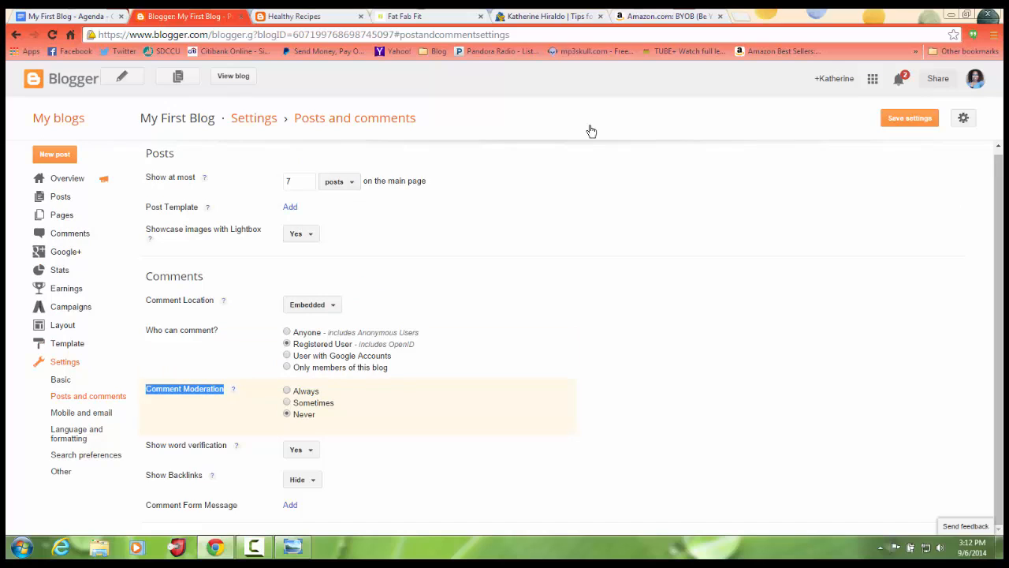
key(Down)
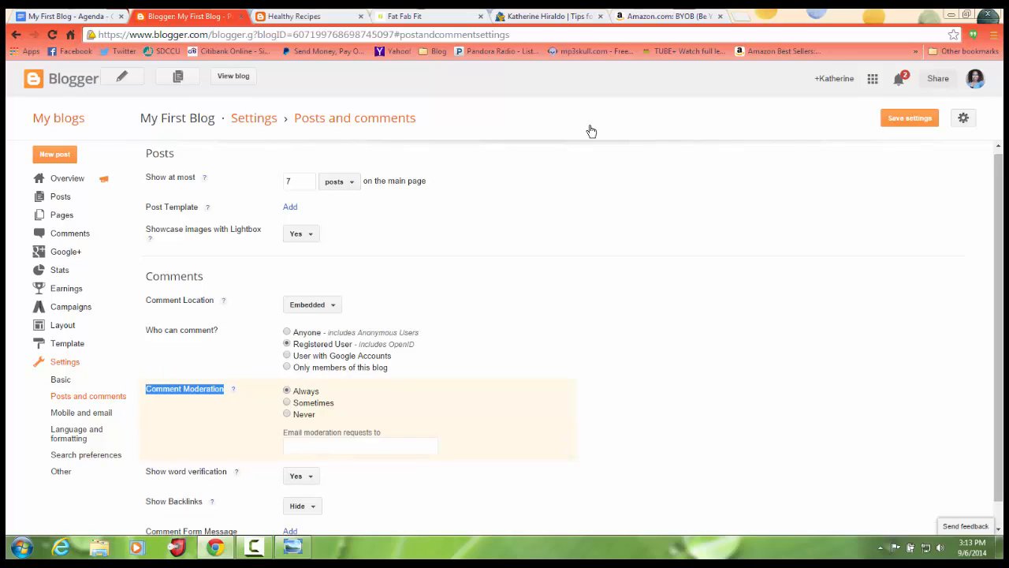
scroll(591, 131, down, 1)
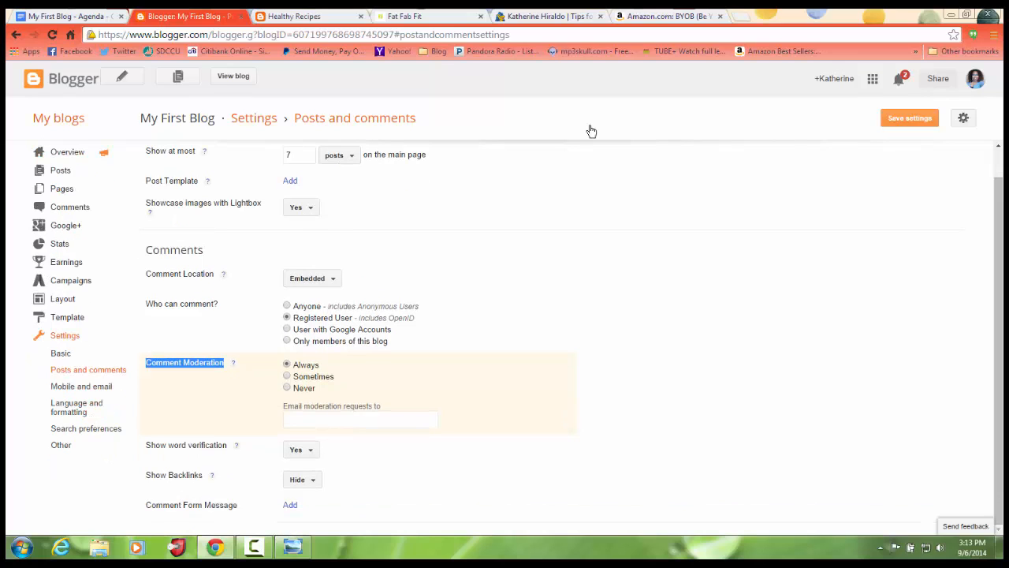
key(Tab)
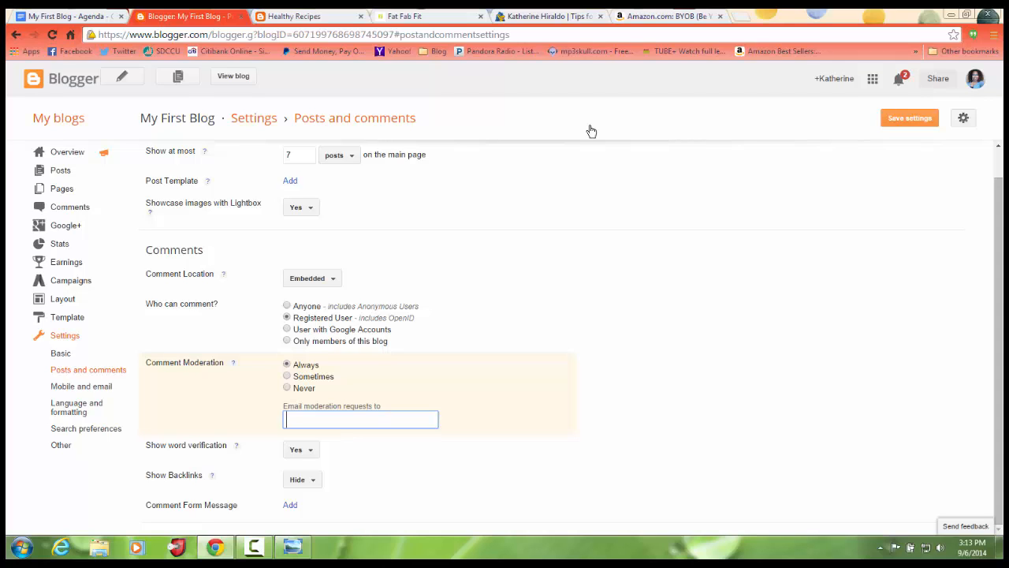
text(kkhhhh@)
key(BackSpace)
key(BackSpace)
key(BackSpace)
key(BackSpace)
key(BackSpace)
key(BackSpace)
key(BackSpace)
key(shift+Tab)
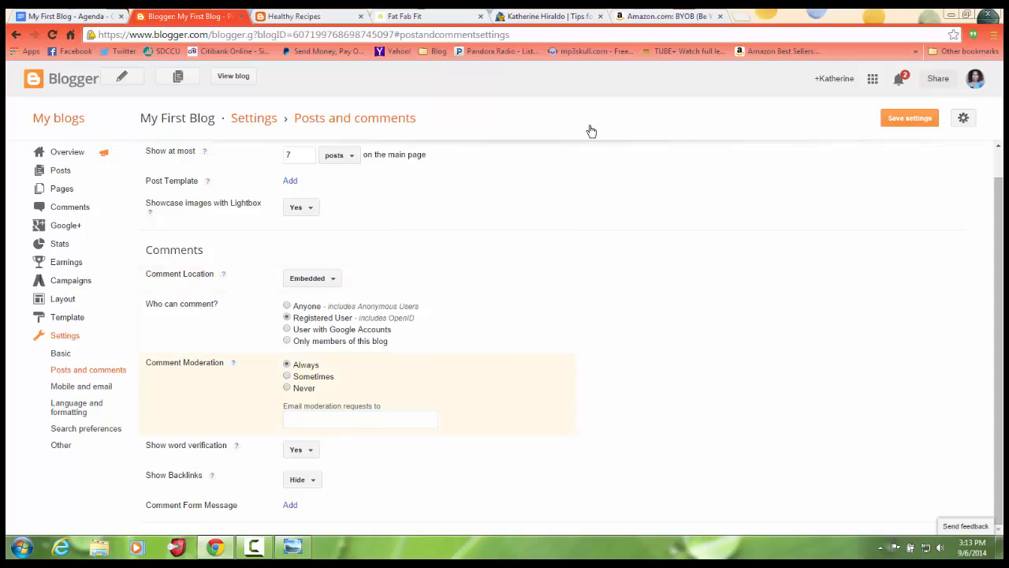
Step: Set Comment Moderation to Never
key(Down)
key(Down)
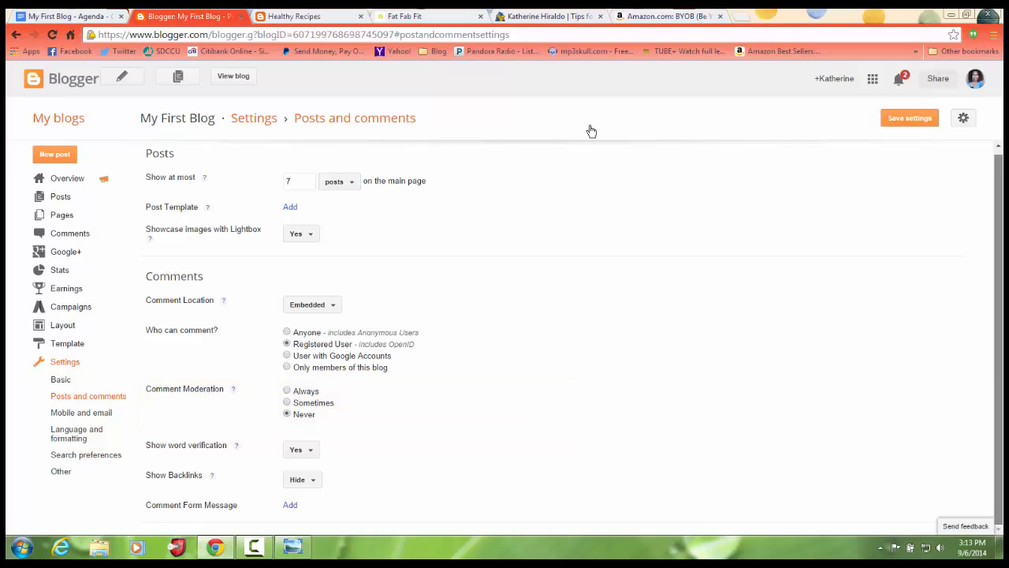
key(shift+Tab)
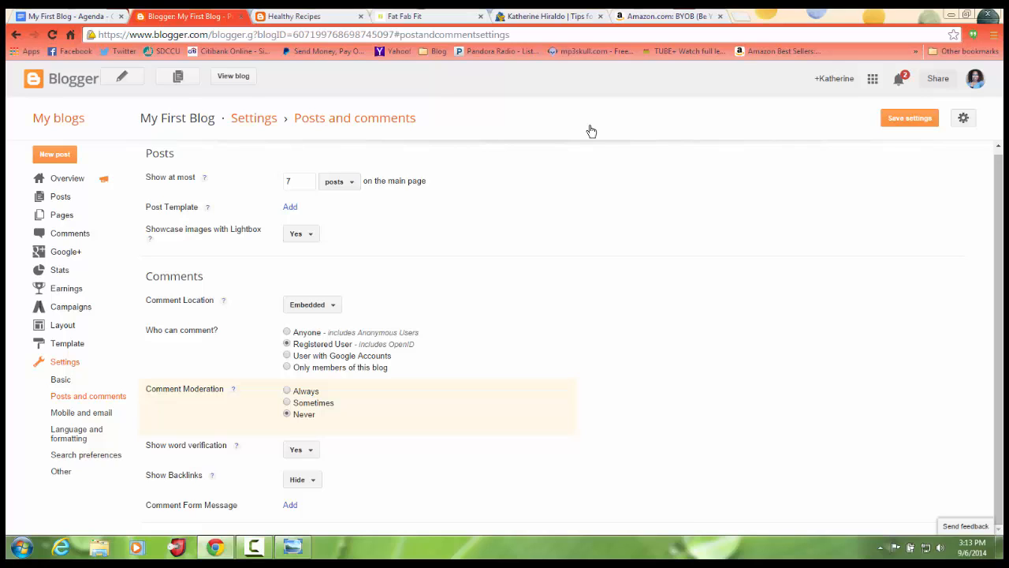
key(Tab)
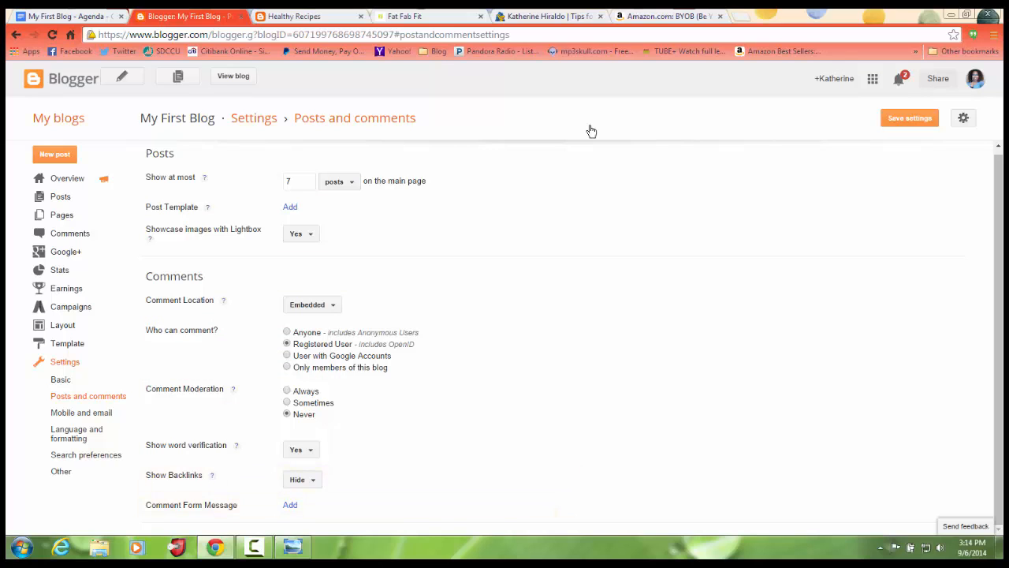
Step: Stay on the Posts and comments page and save its settings
scroll(591, 131, up, 1)
scroll(591, 131, down, 1)
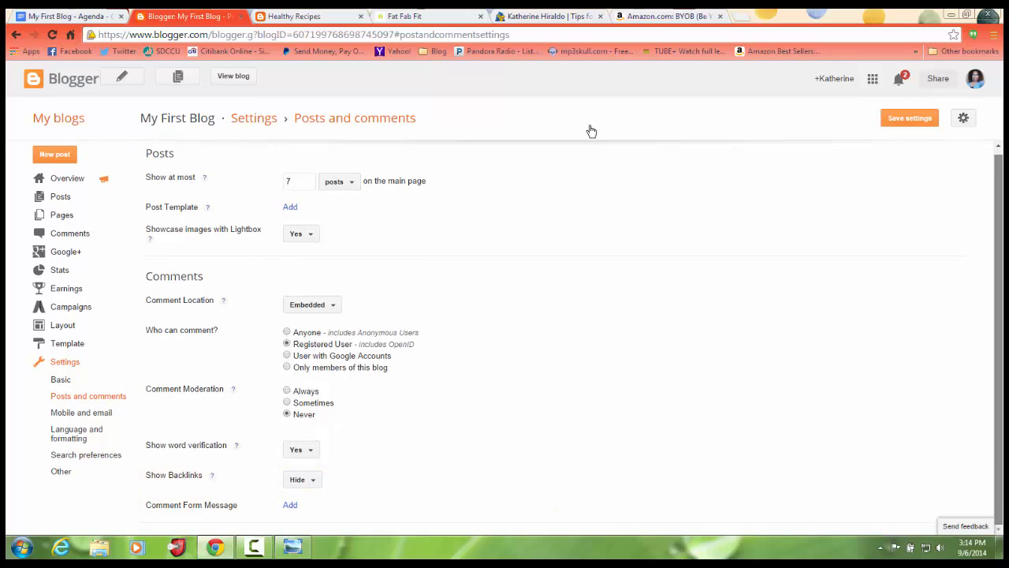
scroll(591, 131, up, 1)
scroll(591, 130, down, 1)
scroll(591, 130, up, 1)
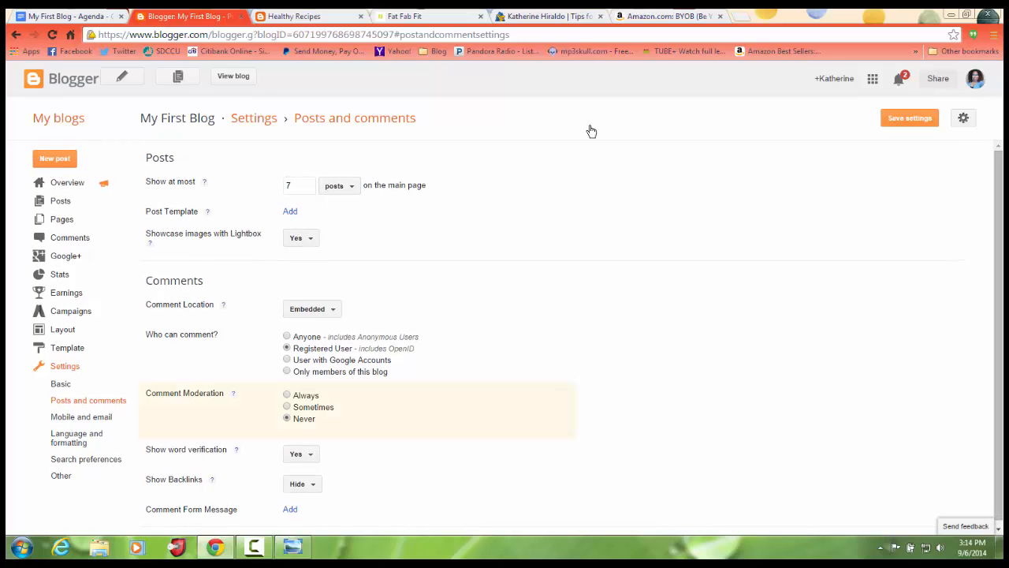
scroll(592, 131, down, 1)
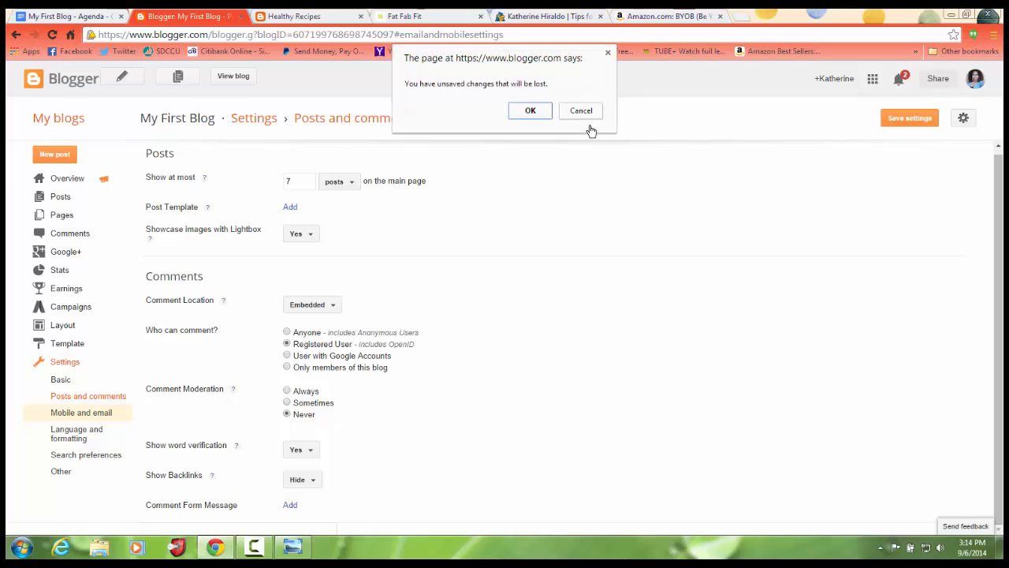
key(Escape)
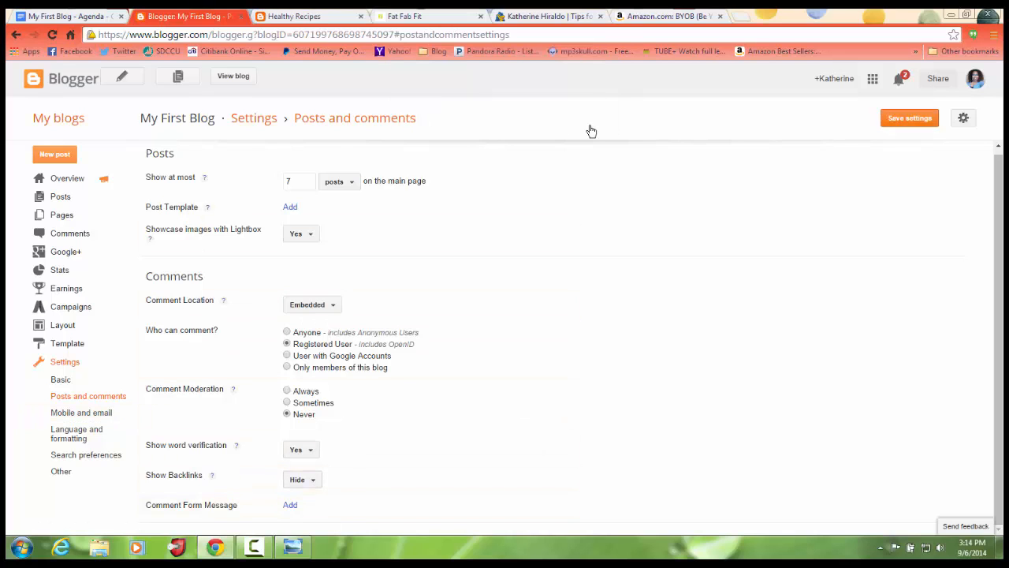
click(910, 118)
Step: Open the Mobile and email settings and highlight the Comment Notification Email address
click(82, 412)
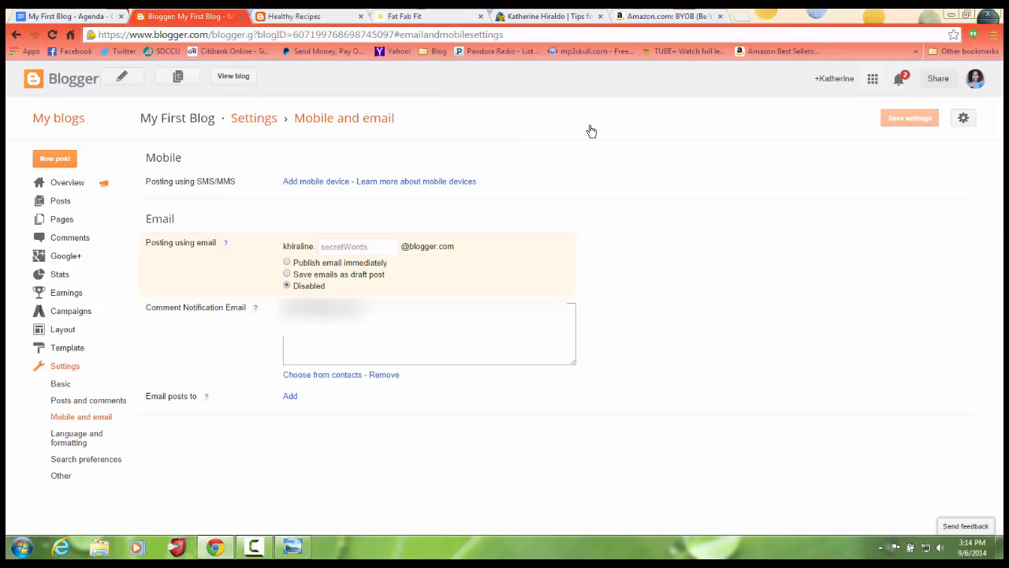
drag(364, 308, 286, 308)
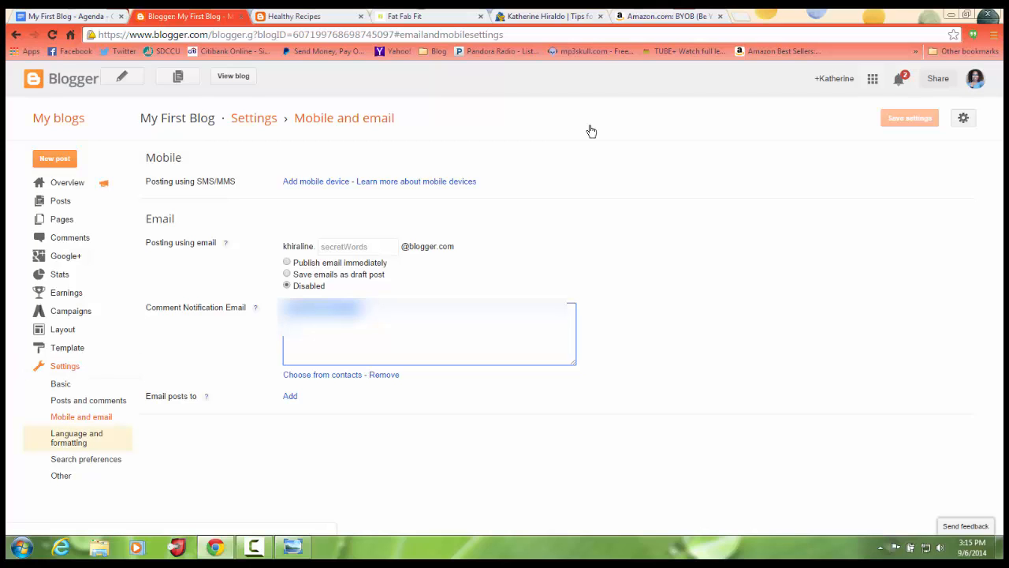
Step: In Language and formatting, choose "Saturday, September 6, 2014" as date header format and "September 6, 2014 at 3:14 PM" as comment timestamp format
click(76, 437)
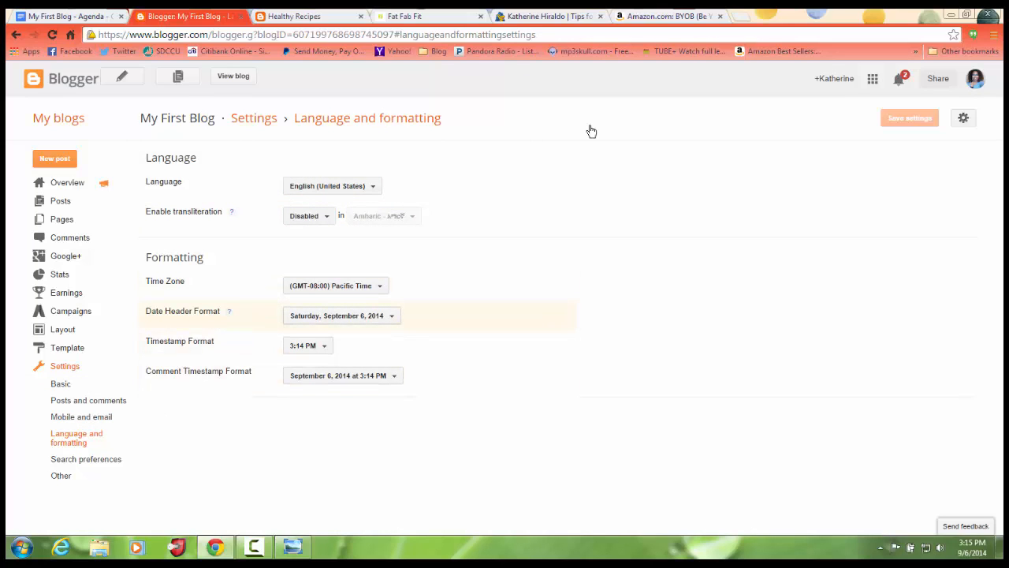
click(341, 316)
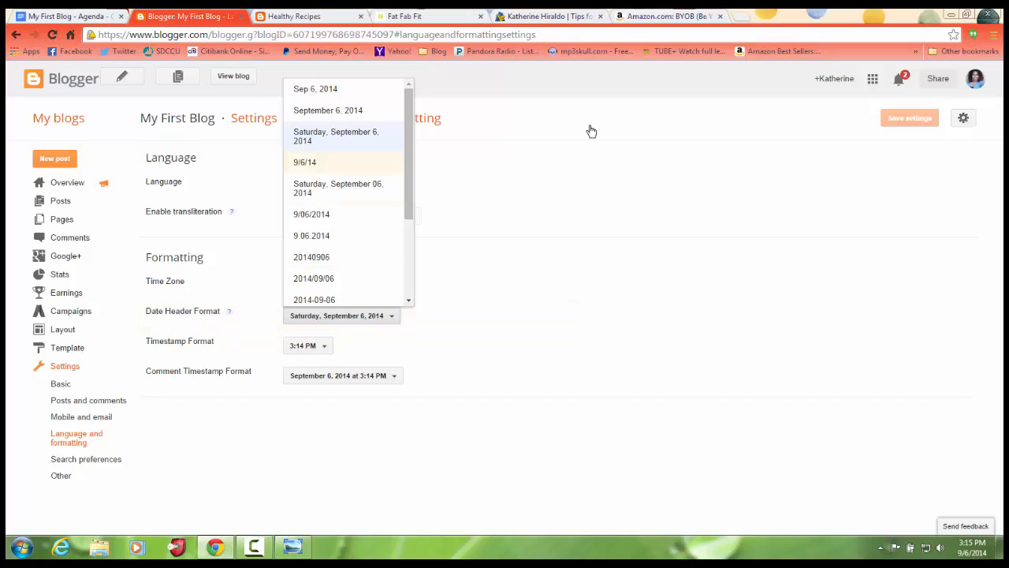
click(336, 136)
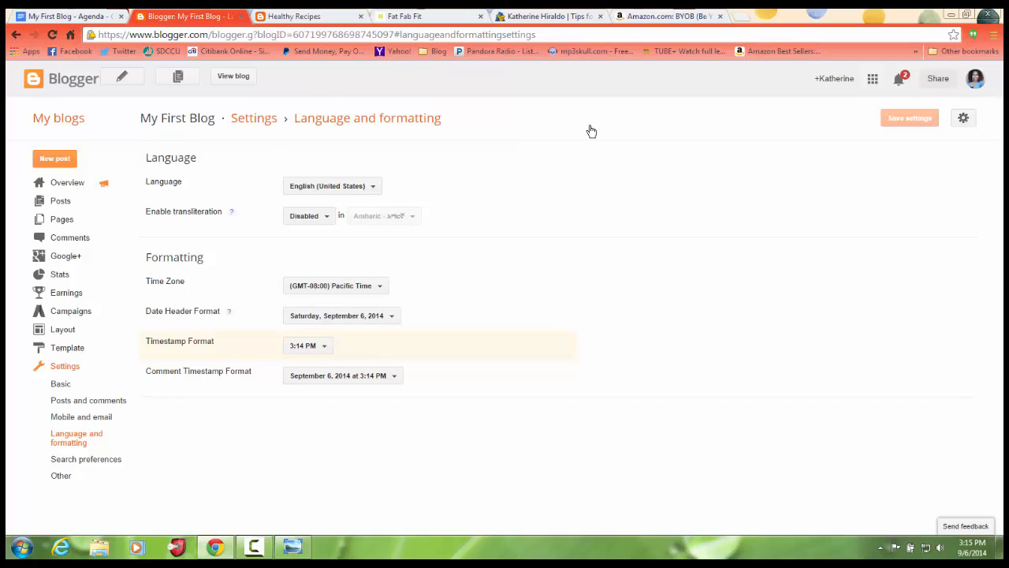
click(341, 375)
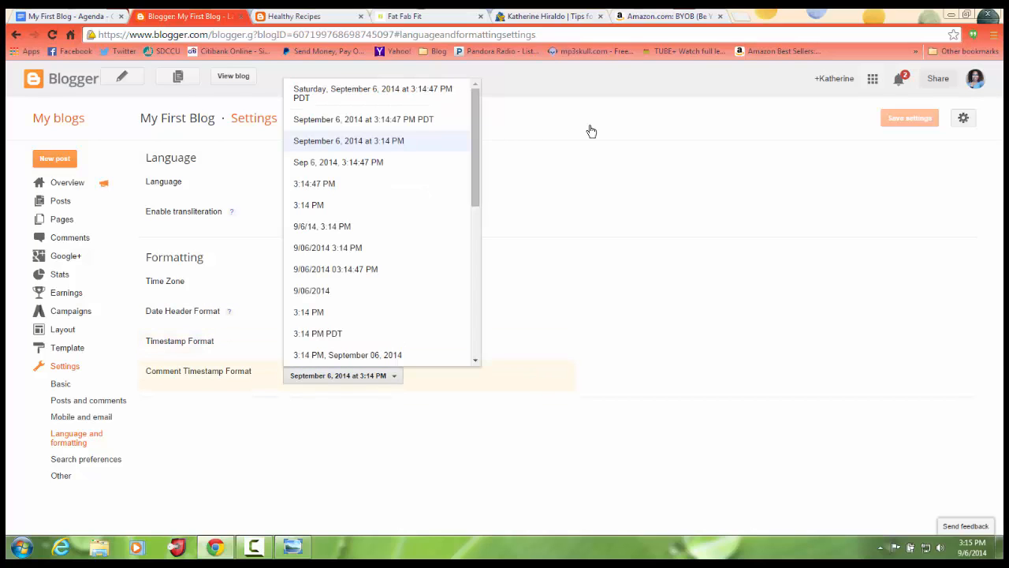
click(349, 141)
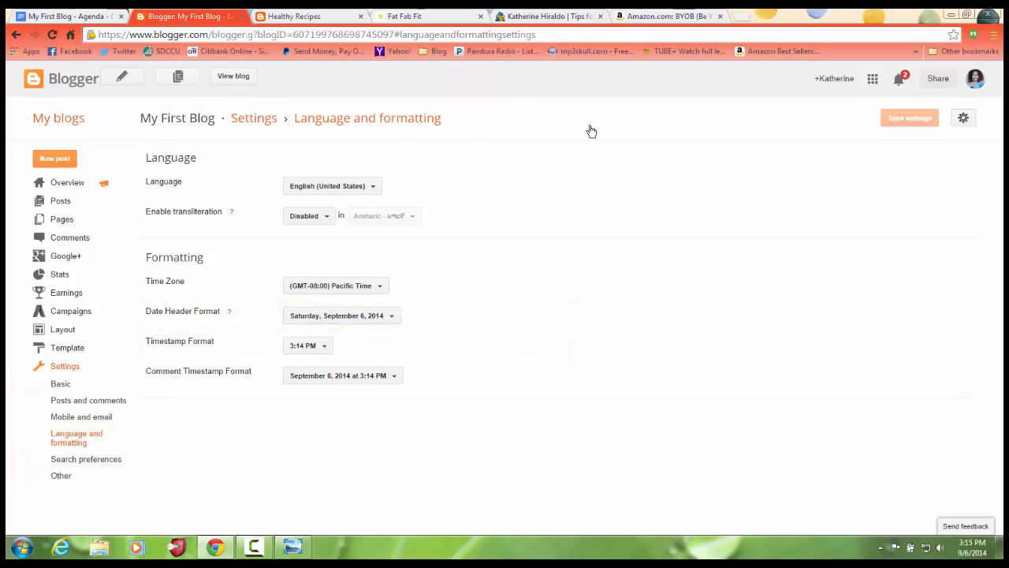
Step: Highlight the meta tag Description setting in Search preferences, highlight the tagline on the Healthy Recipes blog, and return to the settings
click(86, 459)
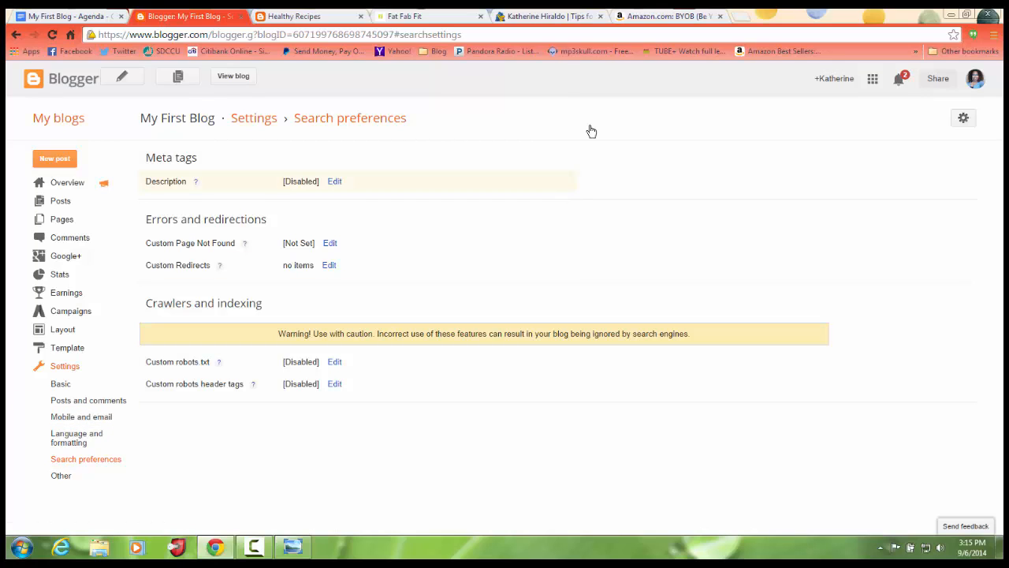
drag(283, 181, 341, 181)
key(ctrl+Tab)
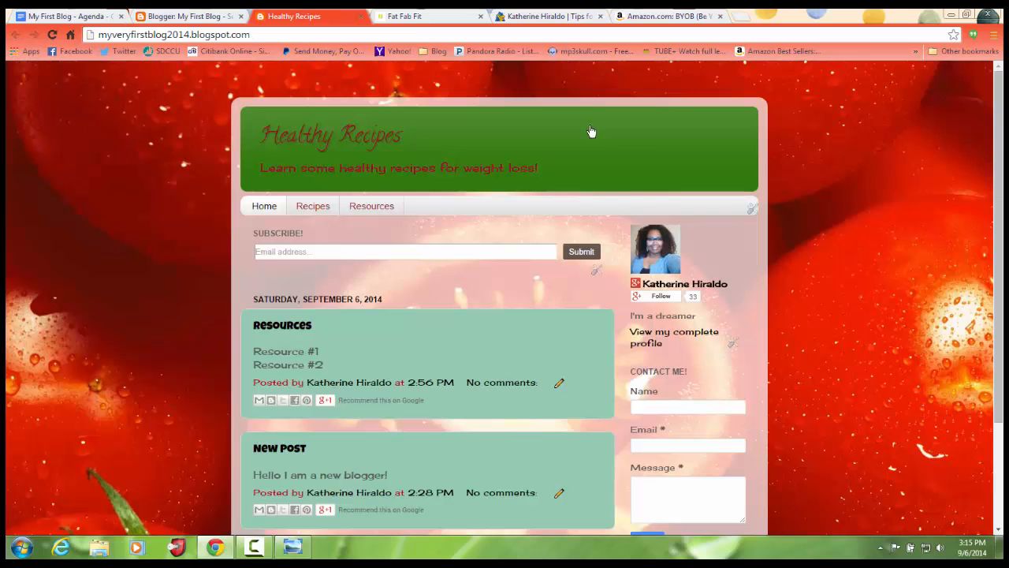
mouse_move(261, 168)
mouse_down()
mouse_move(539, 168)
mouse_move(276, 194)
mouse_move(260, 168)
mouse_up()
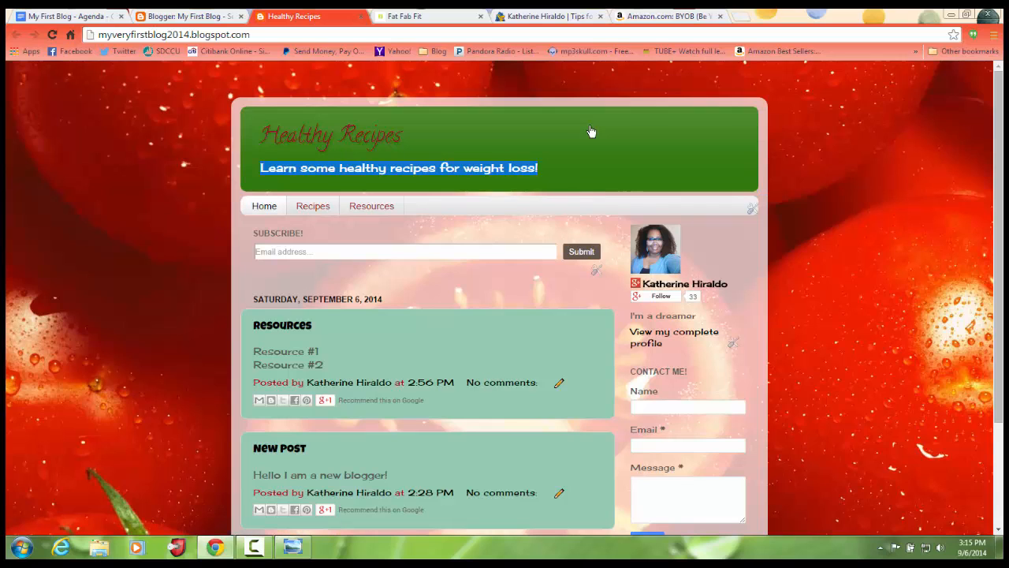
click(191, 16)
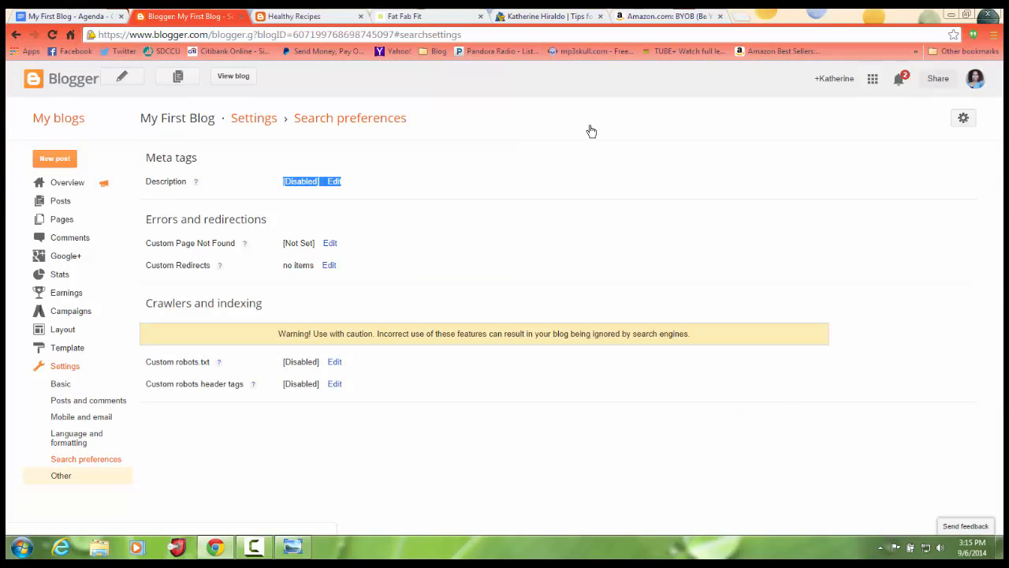
Step: Examine the Blog tools, Site feed, OpenID, Adult Content and Google Analytics options in the Other settings
click(61, 475)
scroll(552, 331, down, 1)
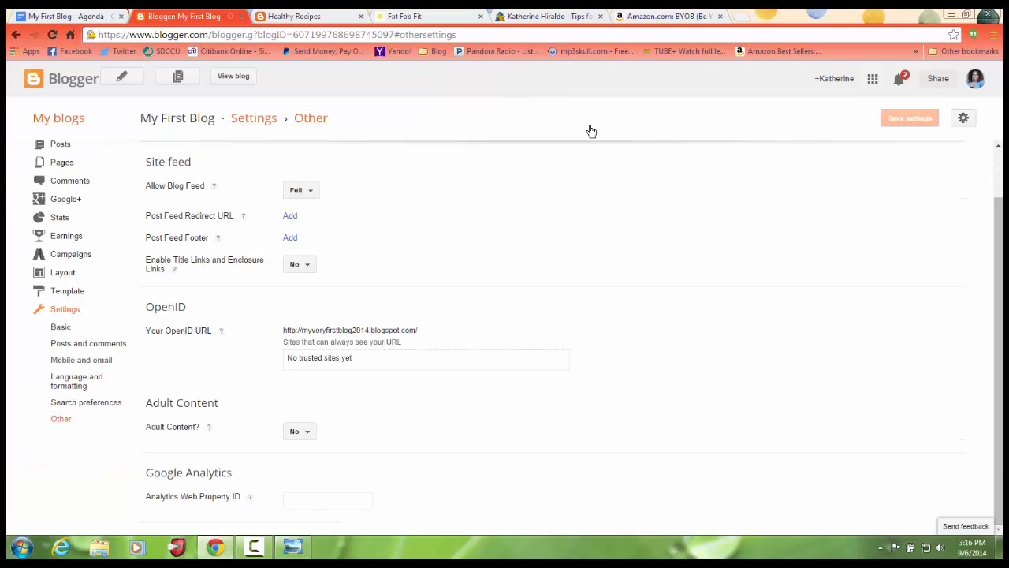
scroll(79, 465, up, 1)
click(86, 459)
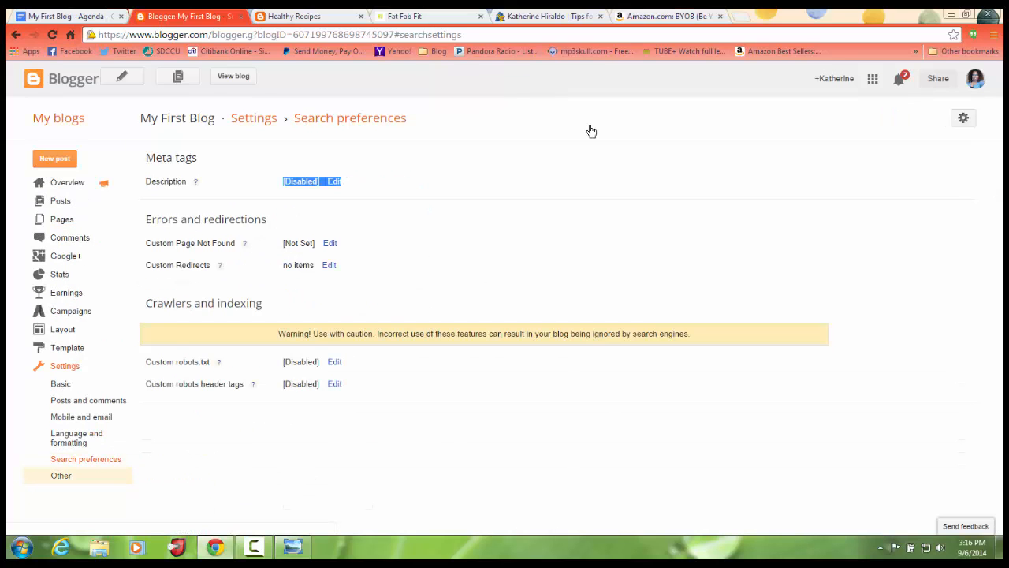
click(61, 475)
scroll(61, 475, down, 1)
scroll(61, 476, up, 1)
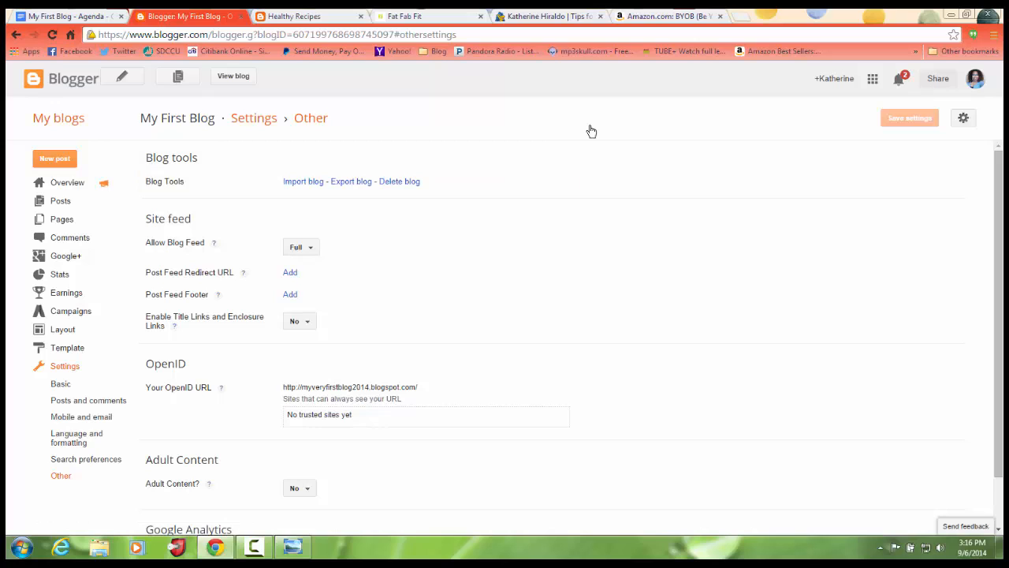
scroll(592, 130, down, 1)
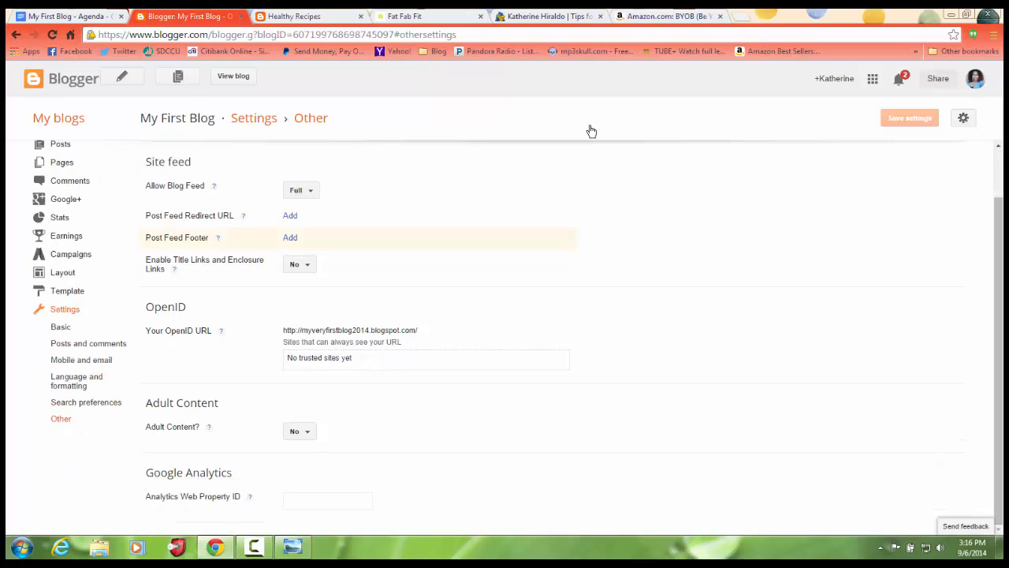
scroll(591, 130, up, 1)
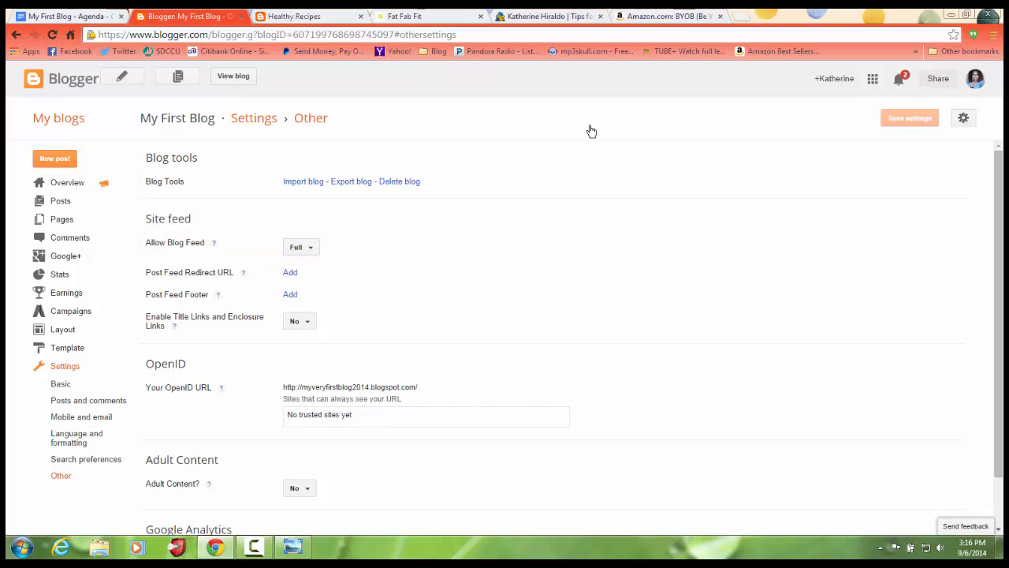
scroll(591, 130, down, 1)
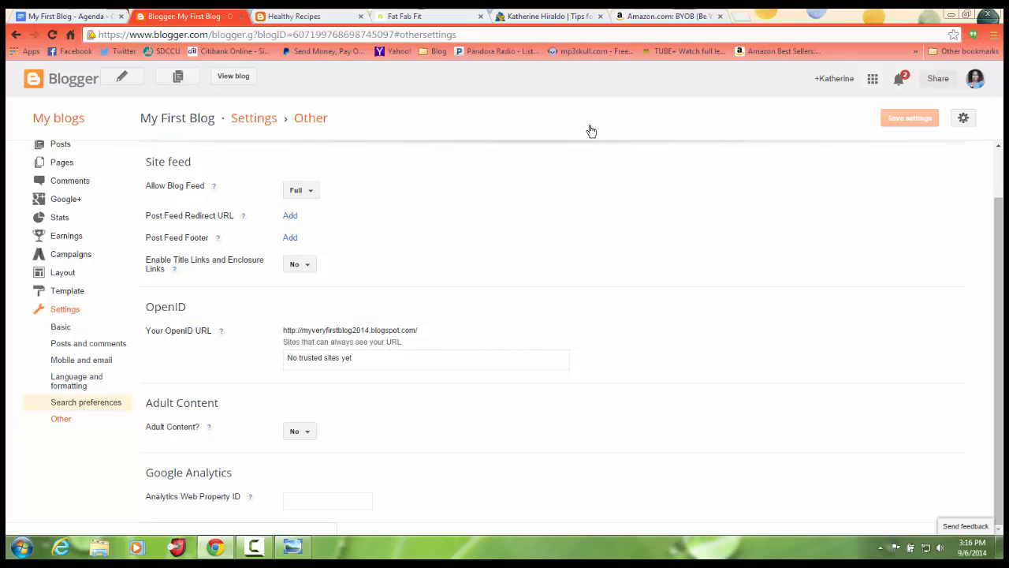
scroll(591, 130, up, 1)
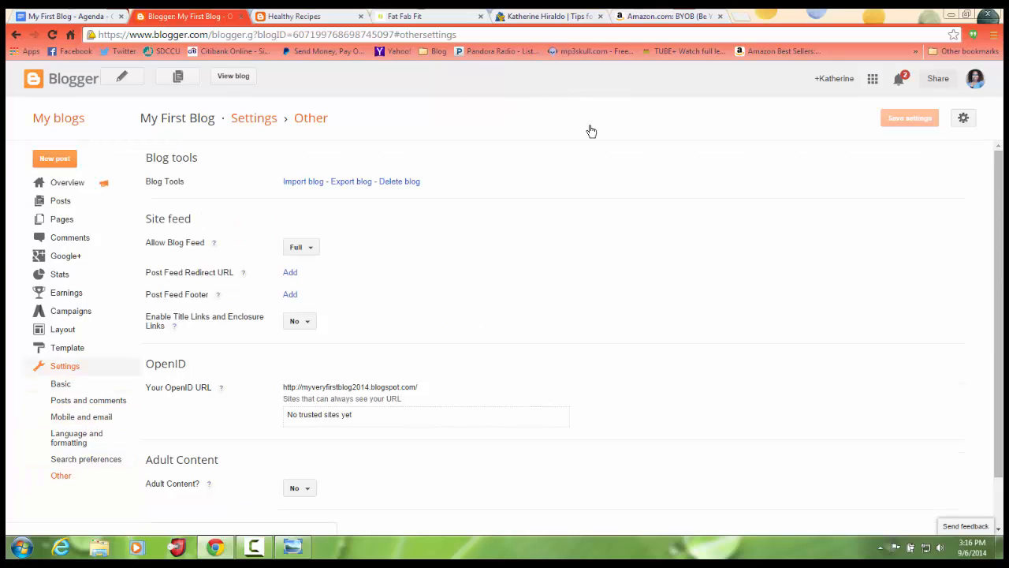
Step: Revisit the Basic, Posts and comments, and Language and formatting settings pages
click(60, 384)
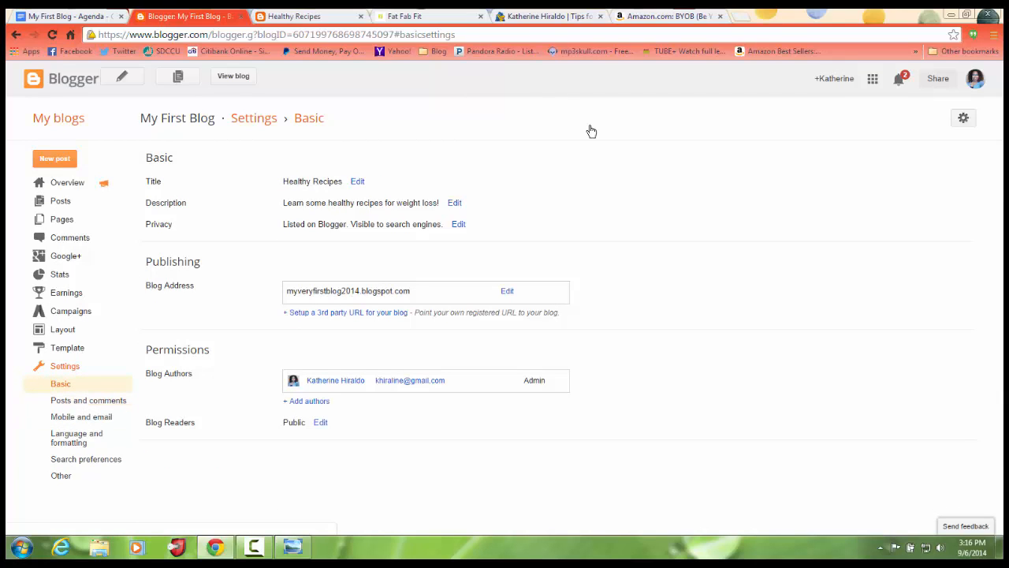
click(88, 400)
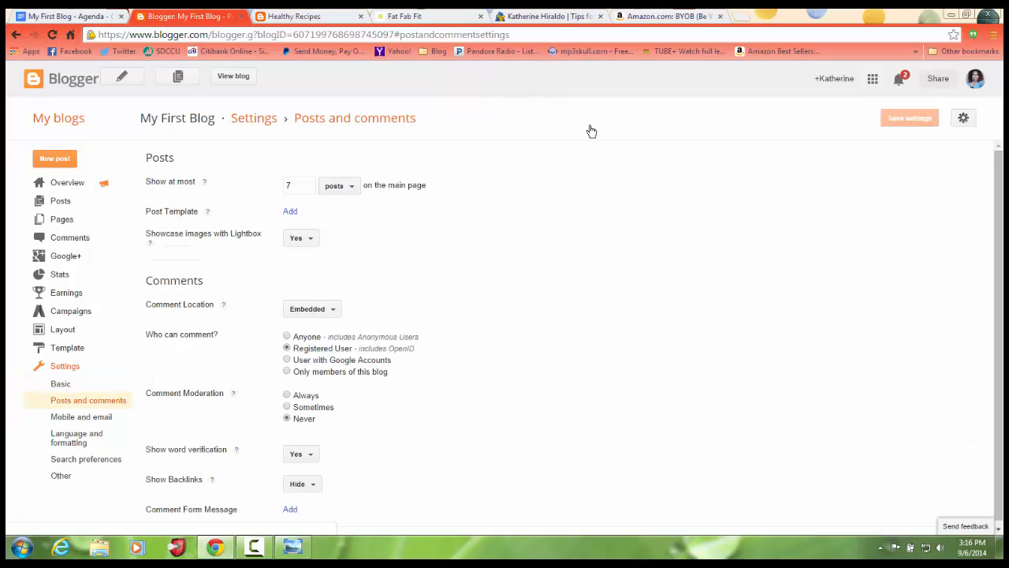
click(77, 437)
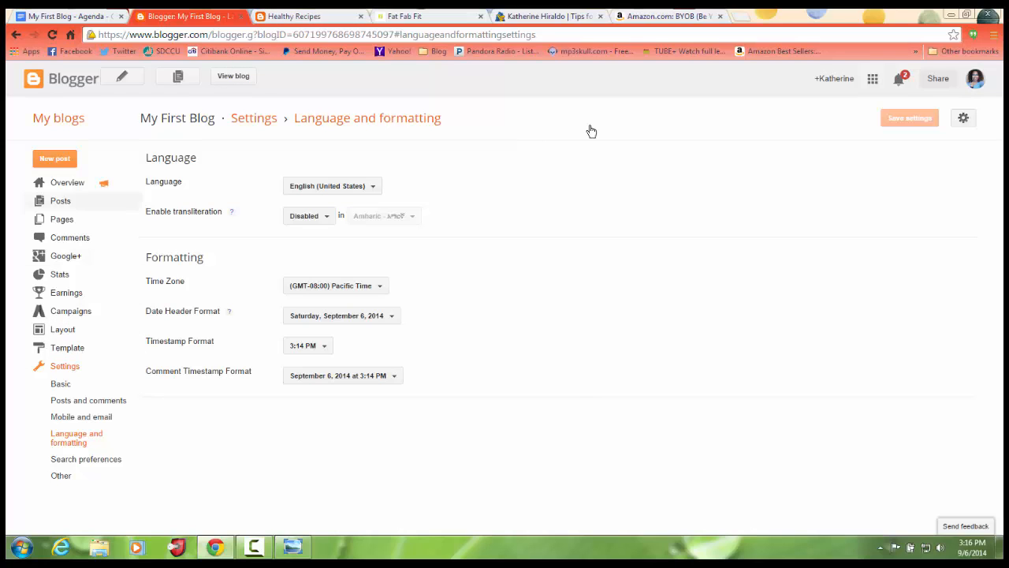
Step: Open the blog's list of all posts, and switch to the My First Blog - Agenda document in Google Docs
click(61, 201)
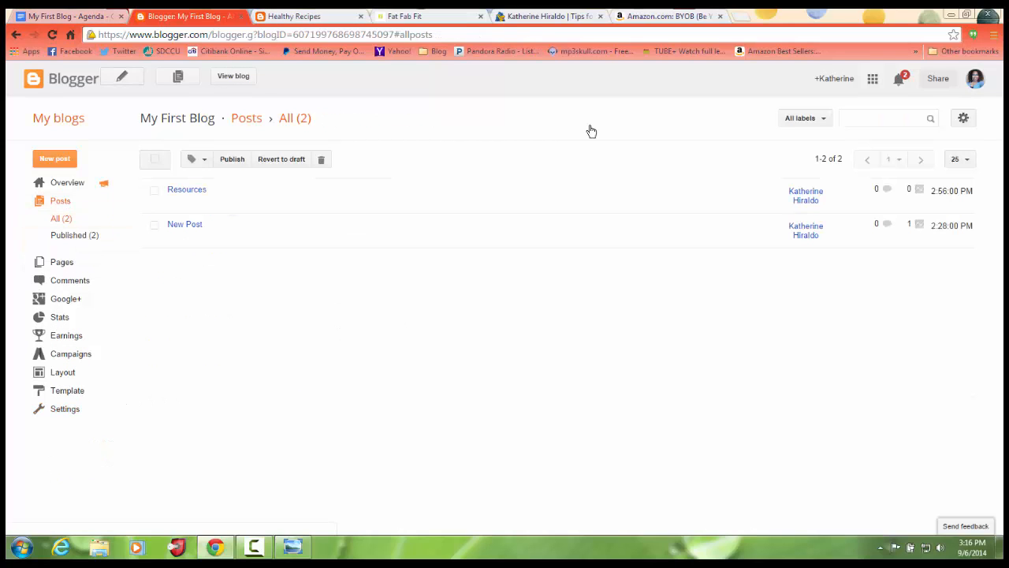
click(69, 16)
scroll(591, 131, up, 3)
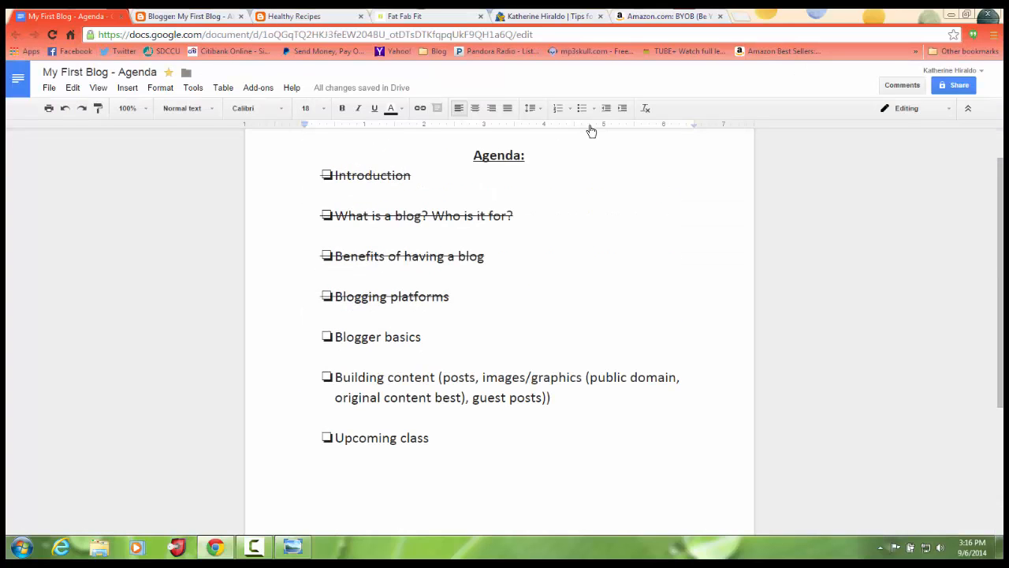
Step: Strike through the "Blogger basics" agenda item, and place the text cursor at the end of the "Building content" item
scroll(591, 131, down, 1)
drag(421, 275, 335, 275)
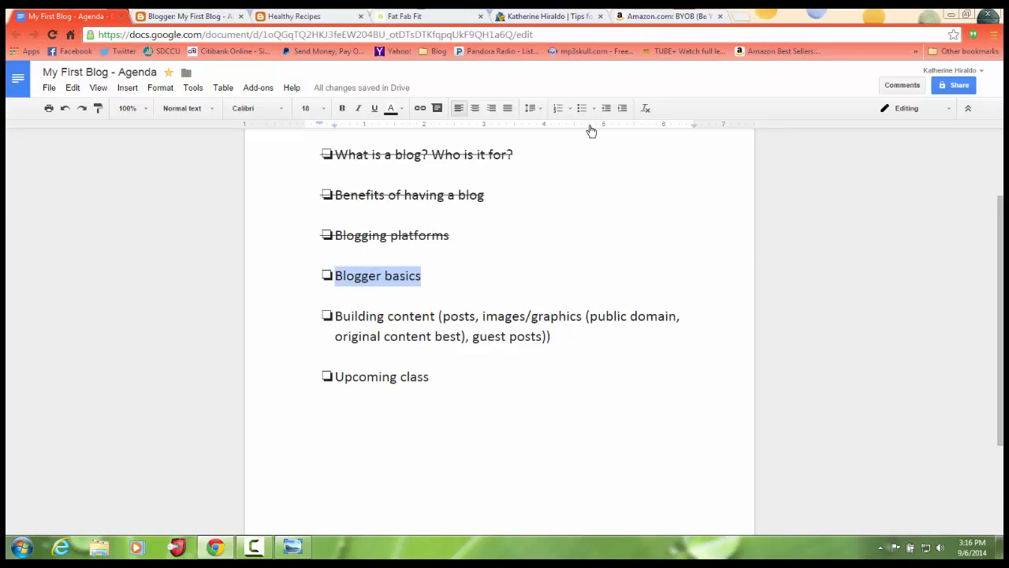
click(160, 87)
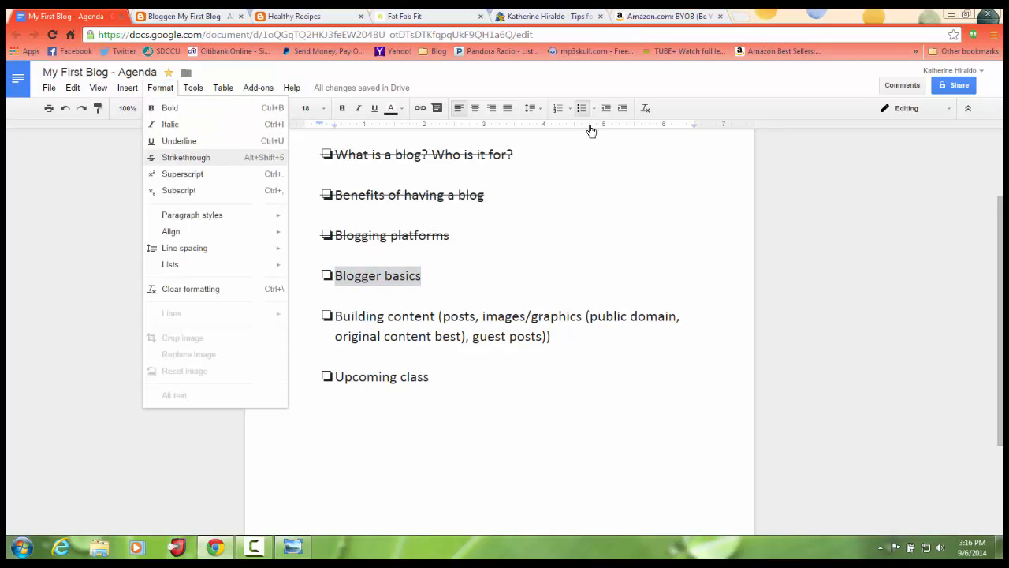
click(190, 157)
scroll(591, 131, down, 1)
click(551, 275)
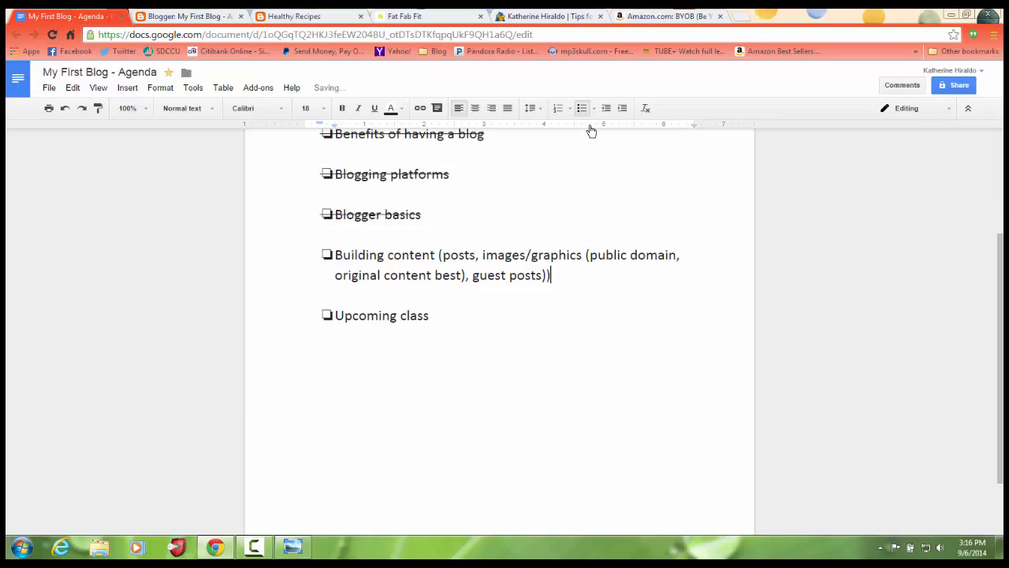
scroll(591, 130, down, 1)
click(254, 546)
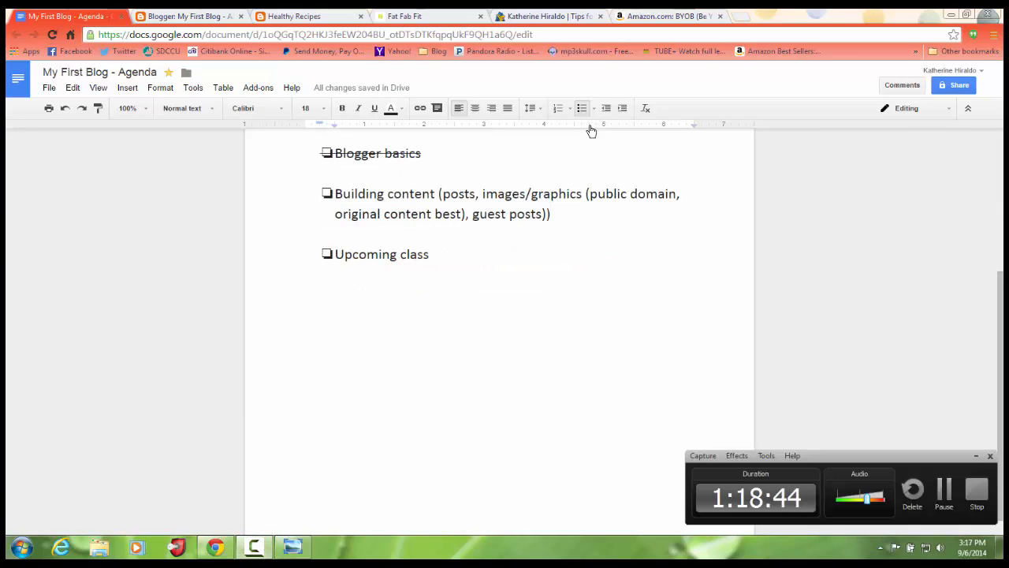
click(253, 547)
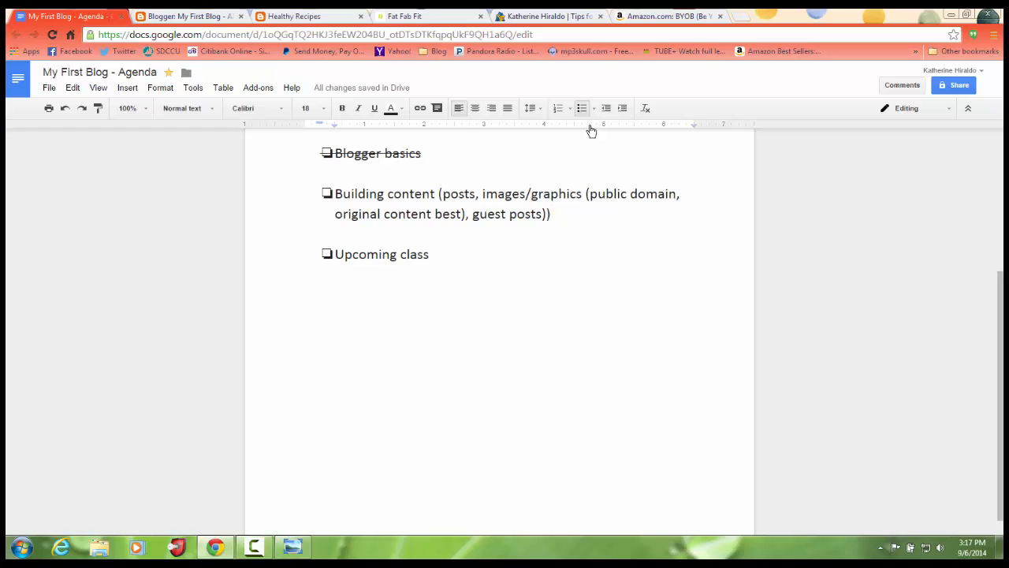
Step: Switch to the Healthy Recipes blog, clear the tagline highlight, and examine the home page from header to footer
key(ctrl+3)
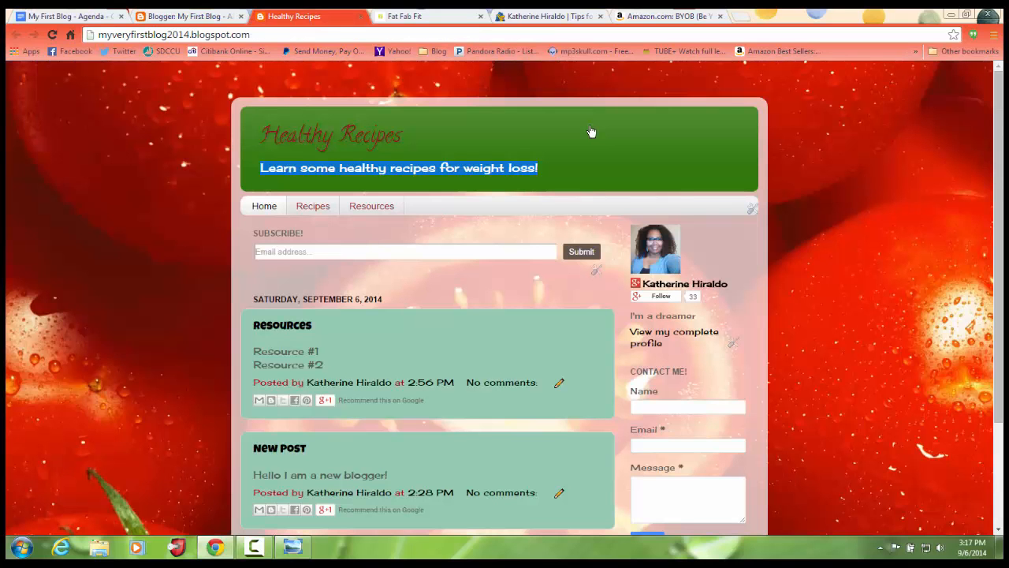
click(591, 131)
scroll(591, 131, down, 3)
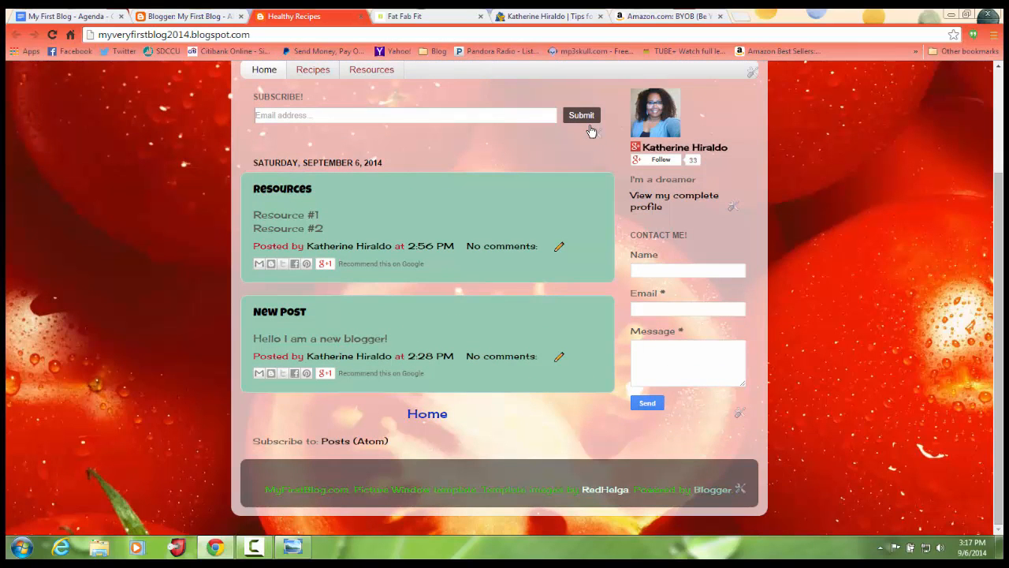
scroll(592, 131, up, 2)
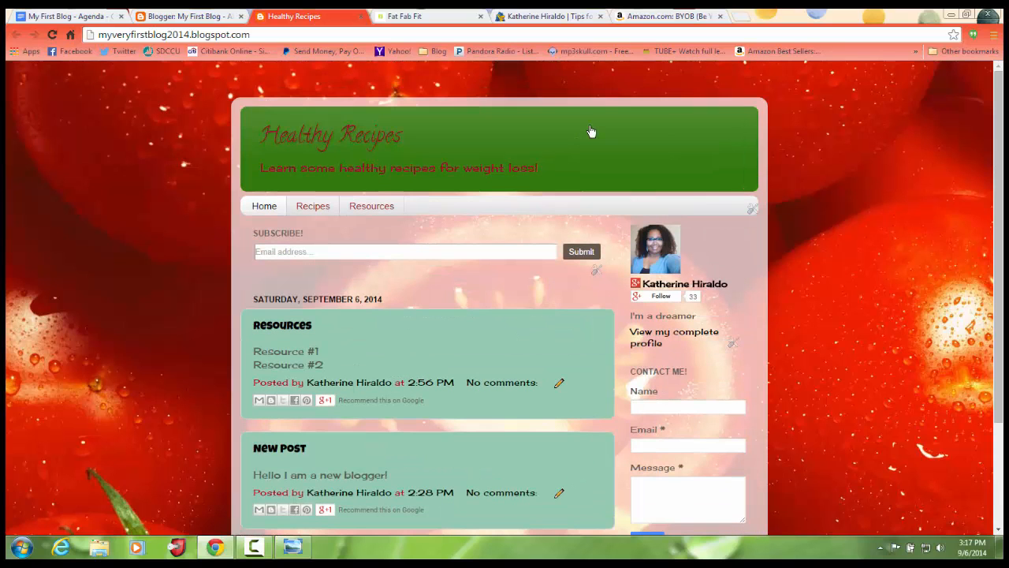
scroll(592, 130, down, 2)
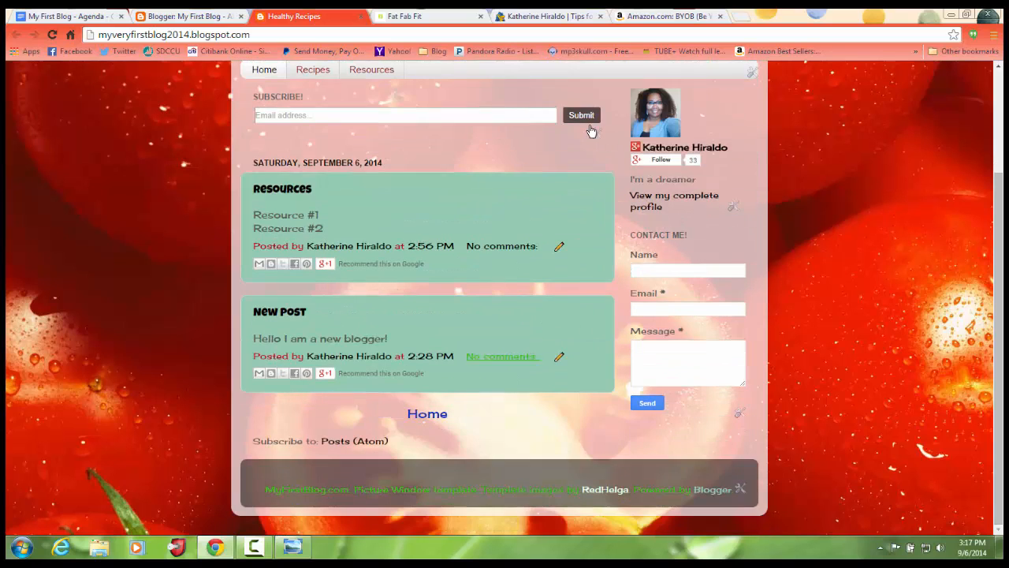
scroll(591, 131, up, 2)
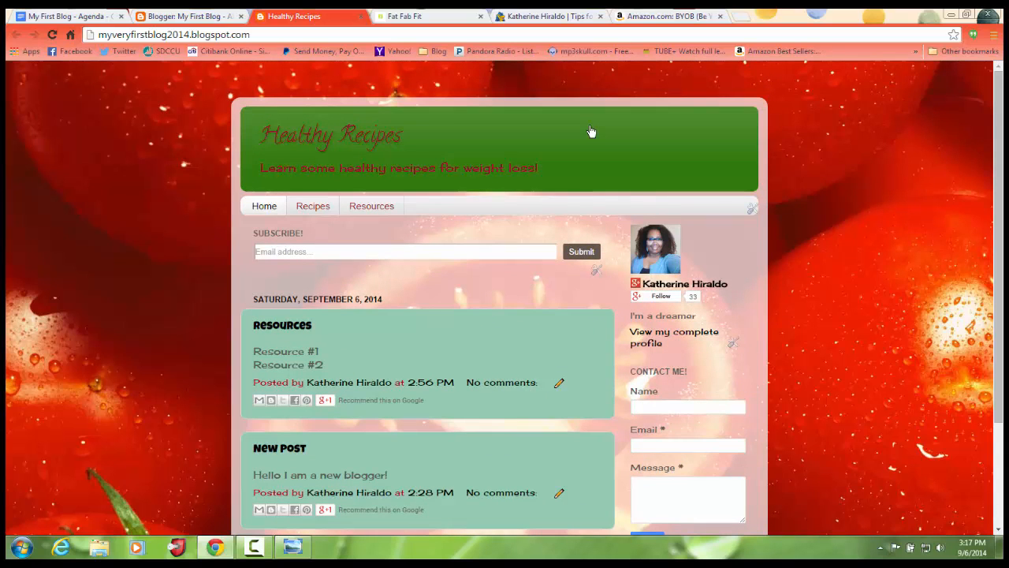
scroll(591, 131, down, 2)
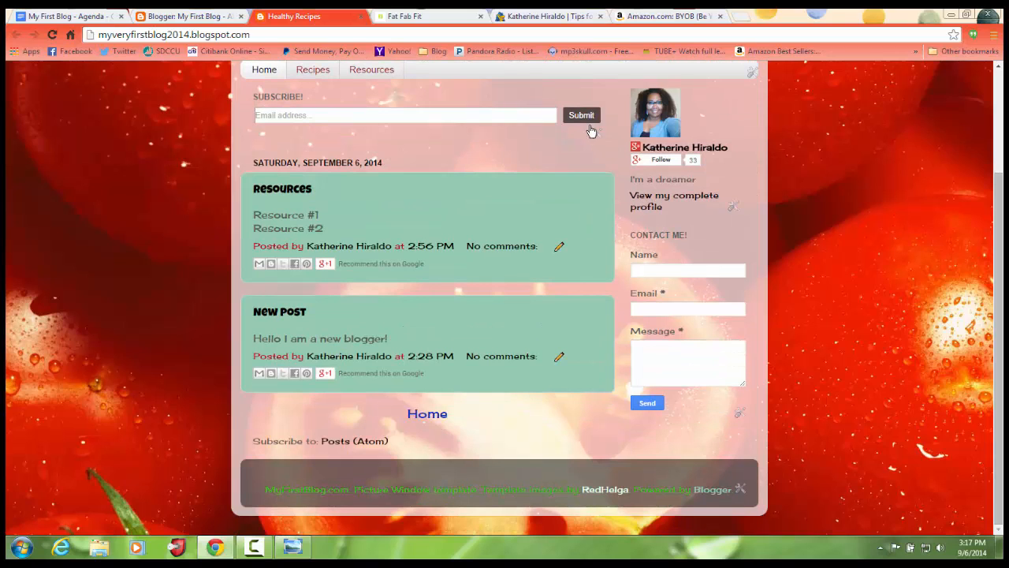
scroll(592, 131, up, 2)
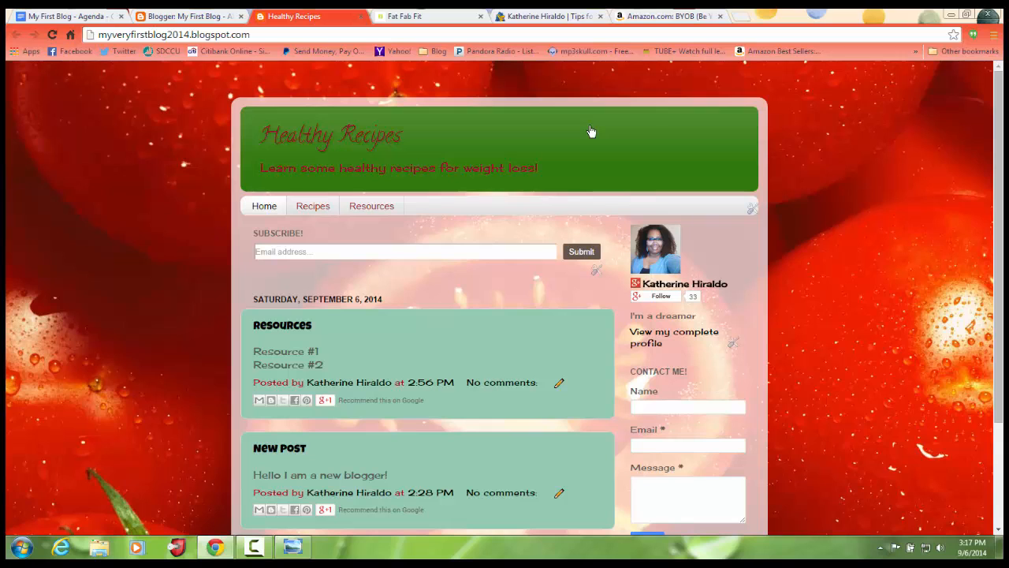
Step: Open My First Blog's layout in Blogger, and view the Contact Me! gadget's configuration without changing it
key(ctrl+shift+Tab)
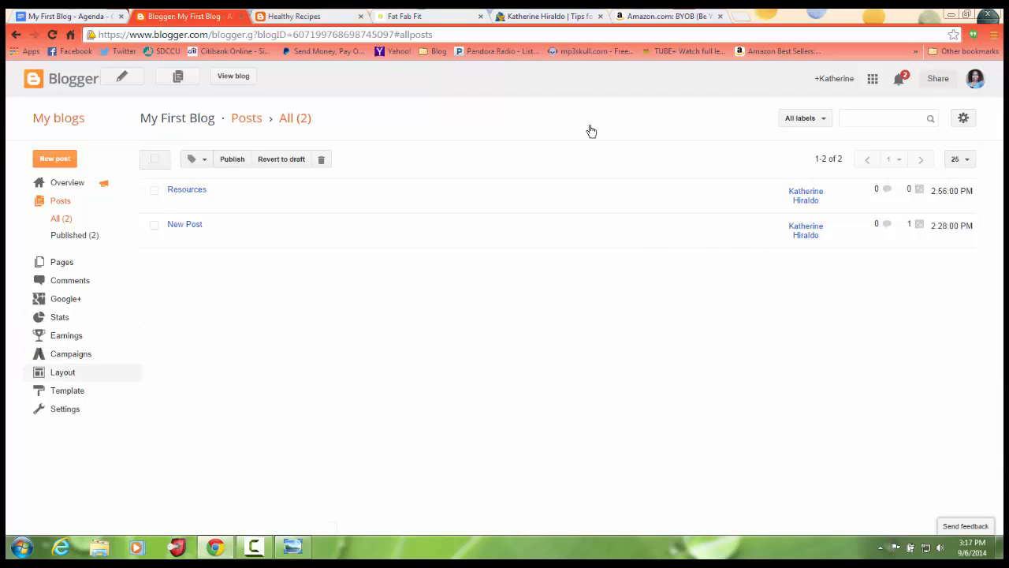
click(63, 373)
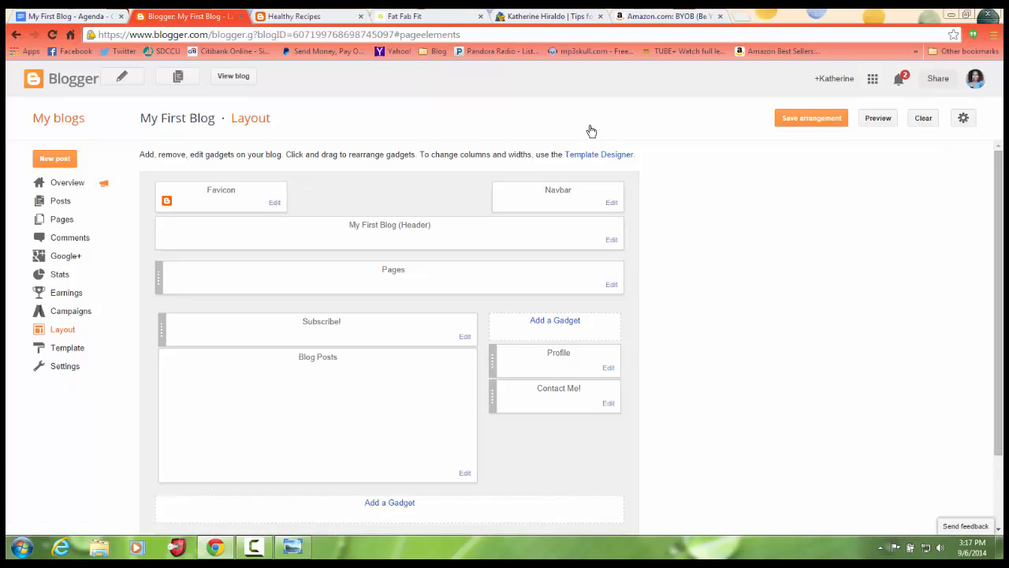
click(608, 403)
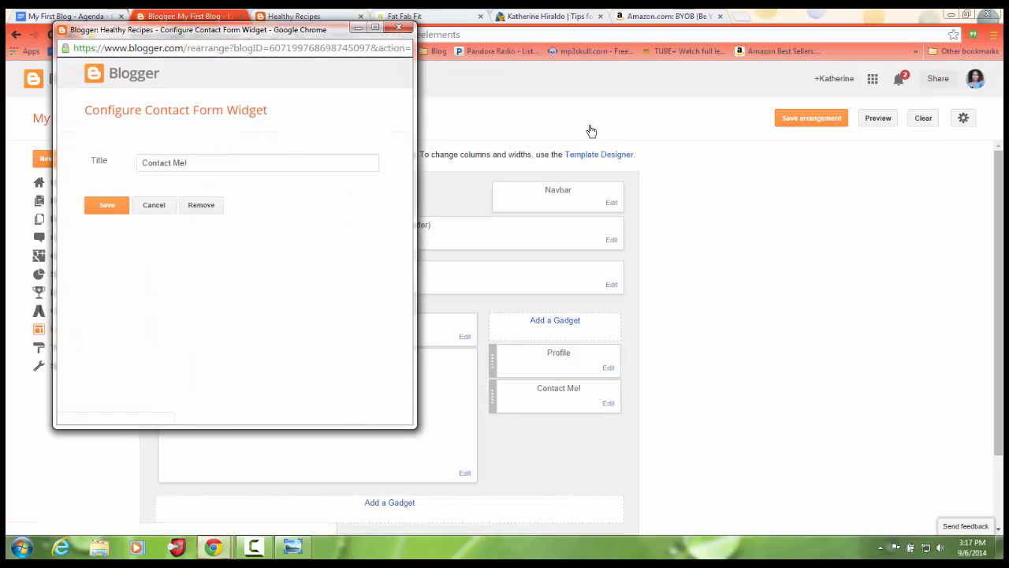
click(399, 28)
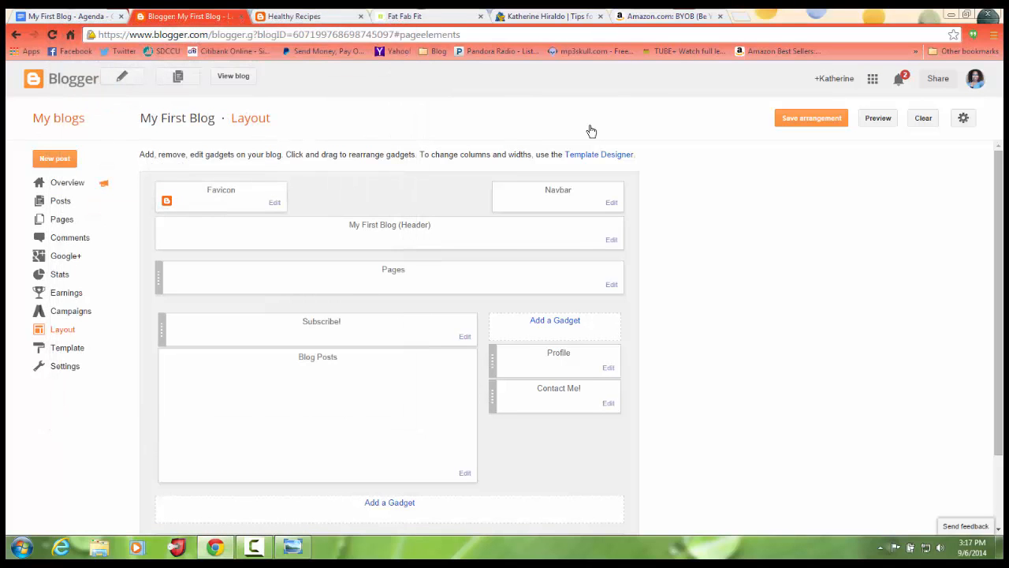
Step: Preview the blog's layout arrangement, close the preview, and review the live Healthy Recipes page's posts, sidebar and footer
click(878, 119)
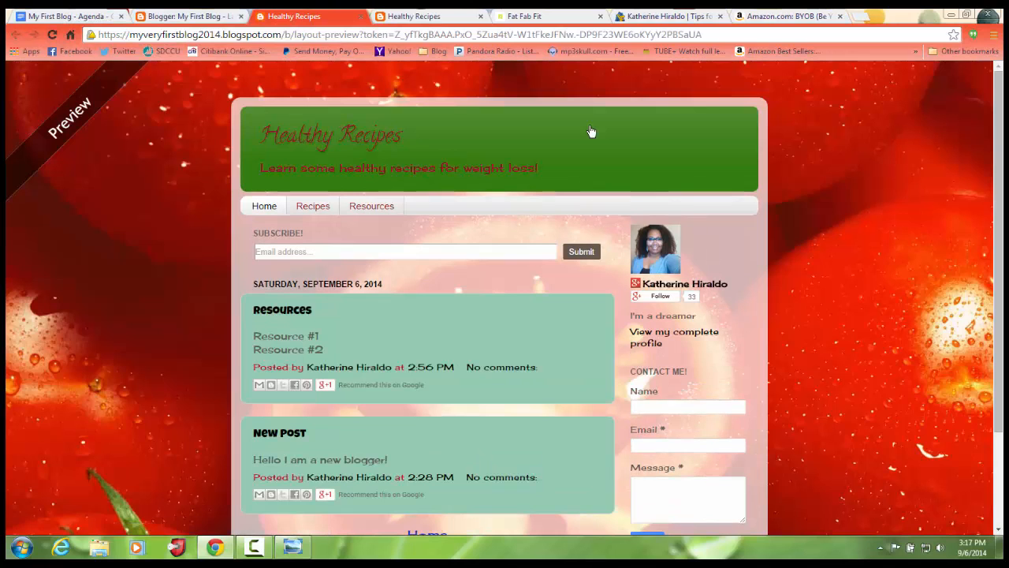
click(361, 16)
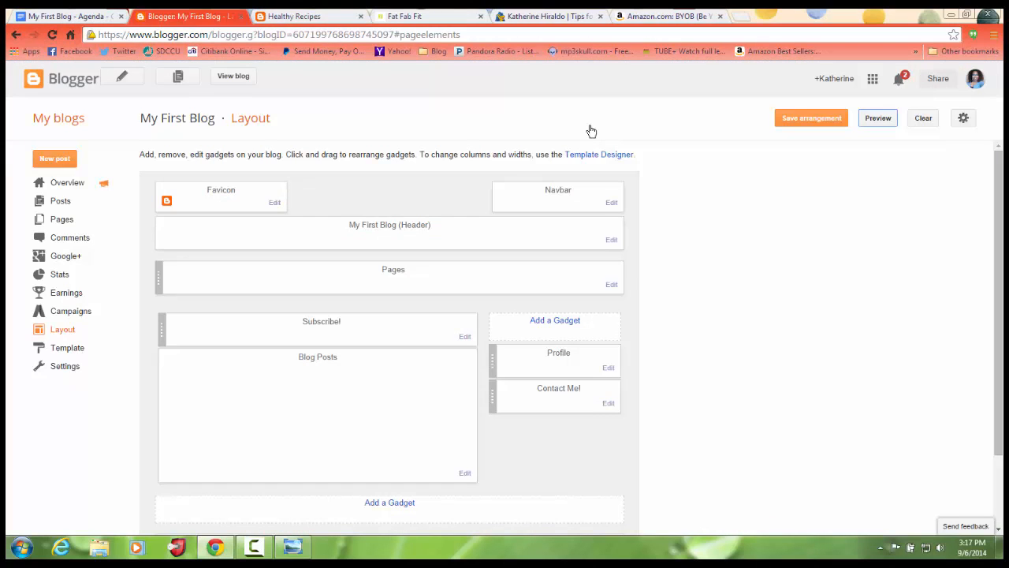
click(303, 15)
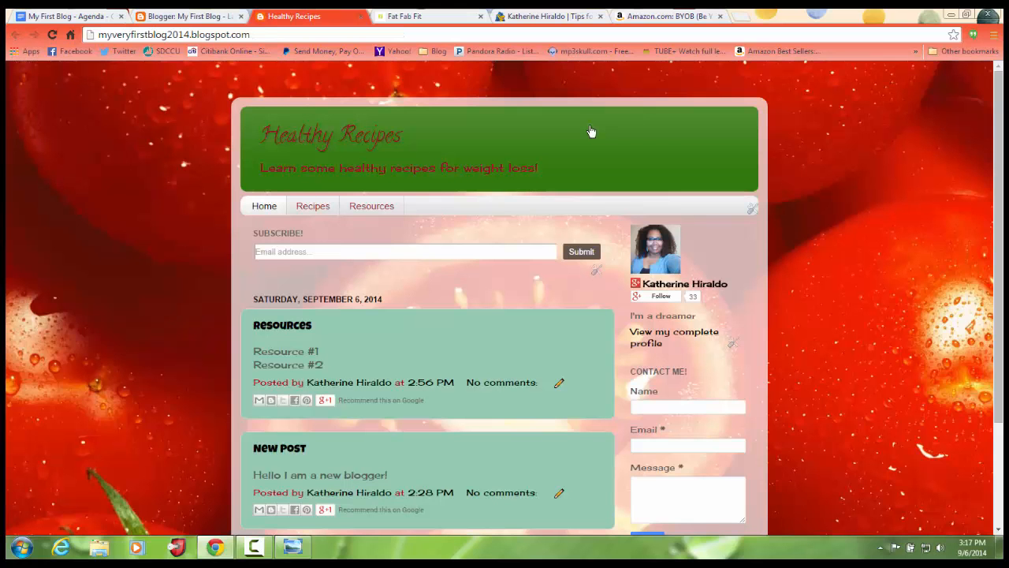
scroll(592, 131, down, 3)
scroll(592, 131, up, 3)
scroll(591, 131, down, 3)
scroll(592, 130, up, 3)
scroll(591, 130, down, 3)
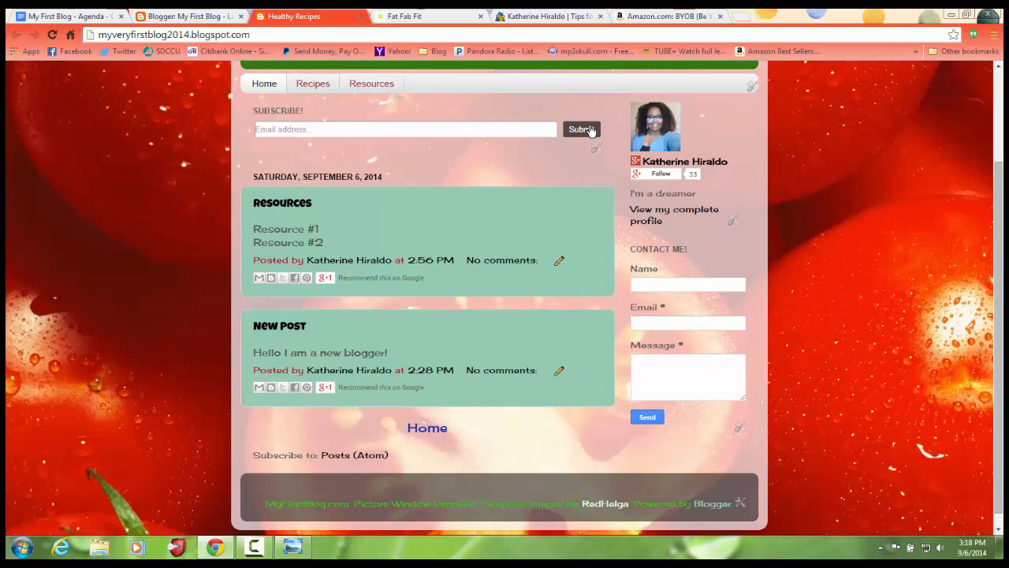
scroll(591, 131, up, 3)
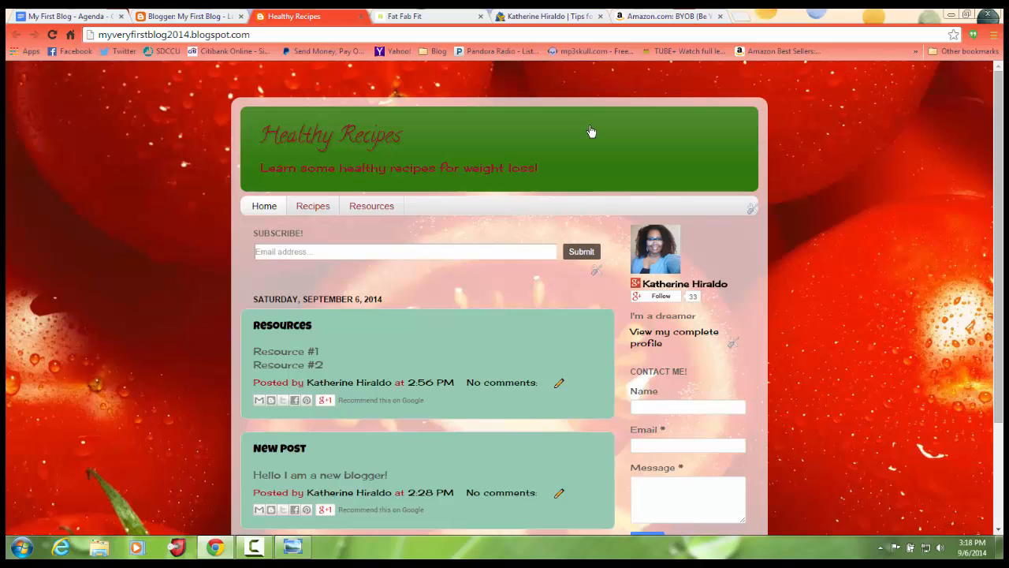
Step: Switch to the Fat Fab Fit blog, and examine its header, page links, free ebook banner and subscription box
key(ctrl+Tab)
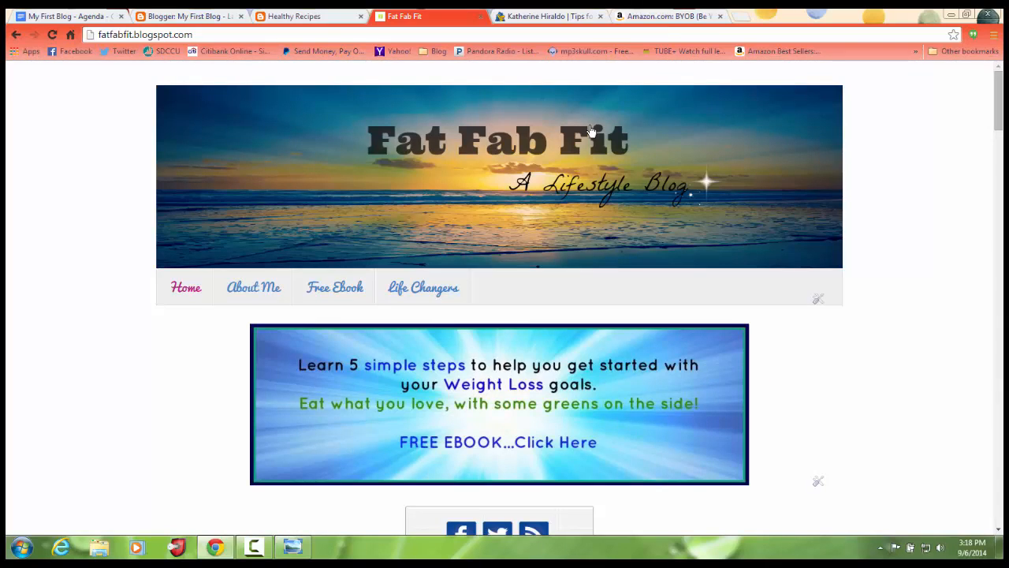
scroll(590, 130, down, 3)
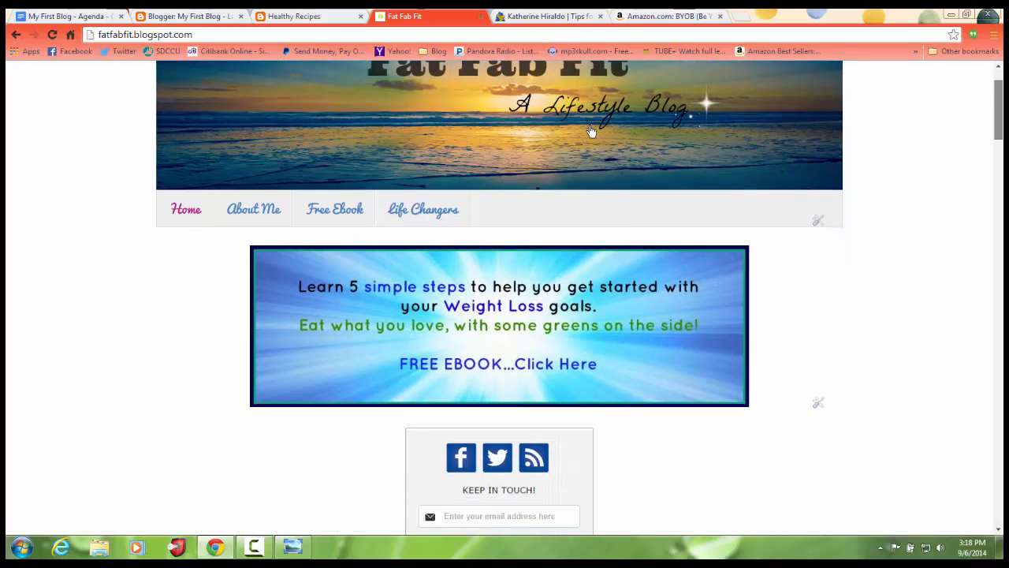
scroll(591, 130, up, 3)
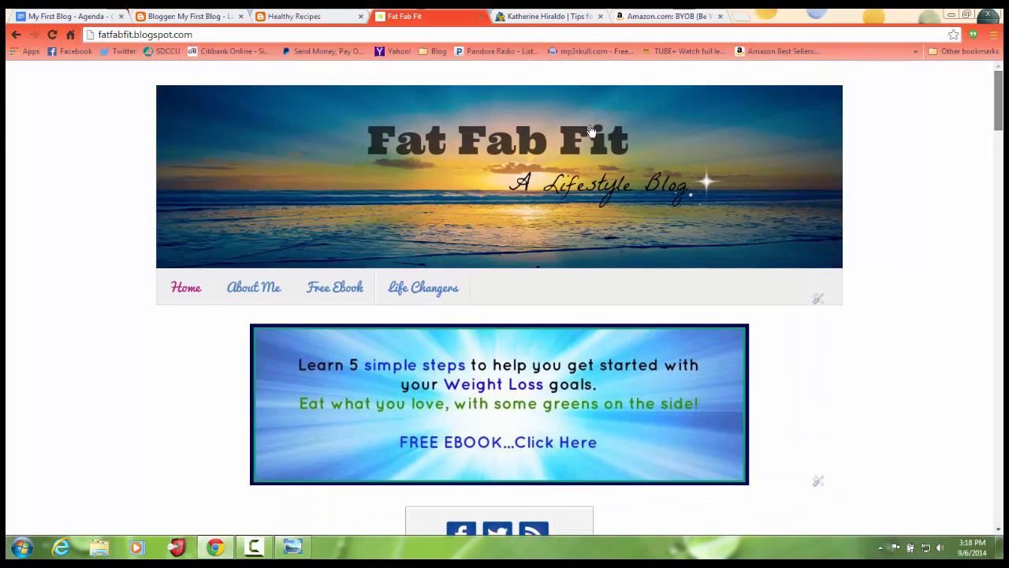
scroll(591, 131, down, 4)
scroll(590, 130, up, 1)
scroll(591, 130, up, 3)
scroll(591, 130, down, 2)
scroll(591, 130, up, 3)
scroll(591, 130, down, 4)
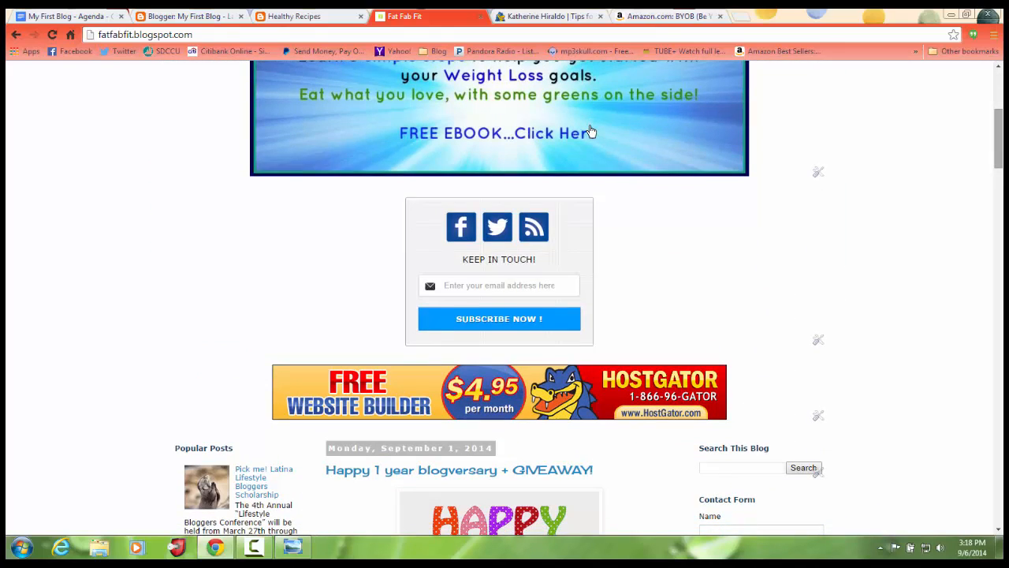
scroll(591, 131, down, 1)
scroll(590, 128, up, 6)
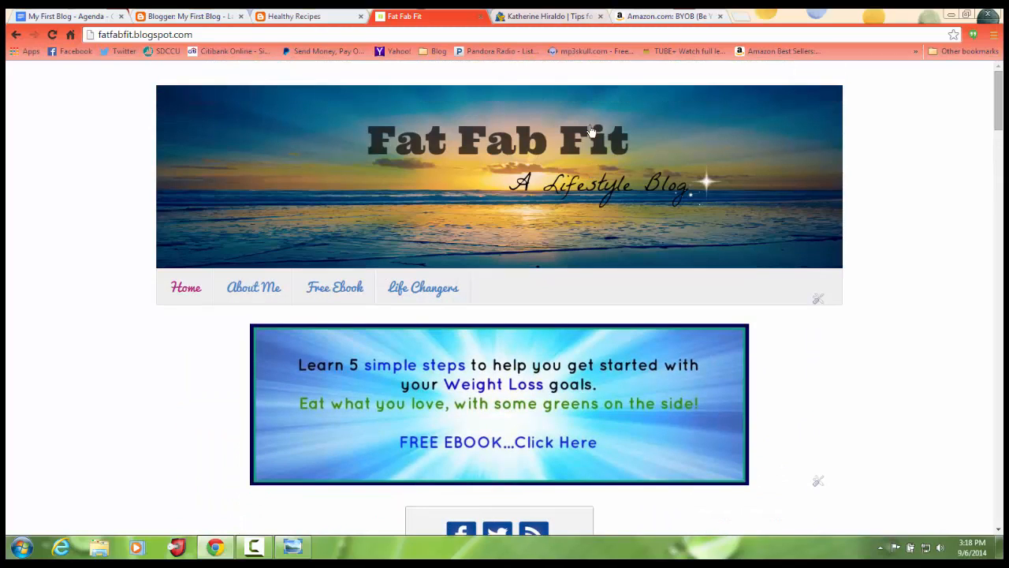
Step: Compare the Healthy Recipes home page with Fat Fab Fit, and examine Fat Fab Fit's blog posts, popular posts and contact form
key(ctrl+shift+Tab)
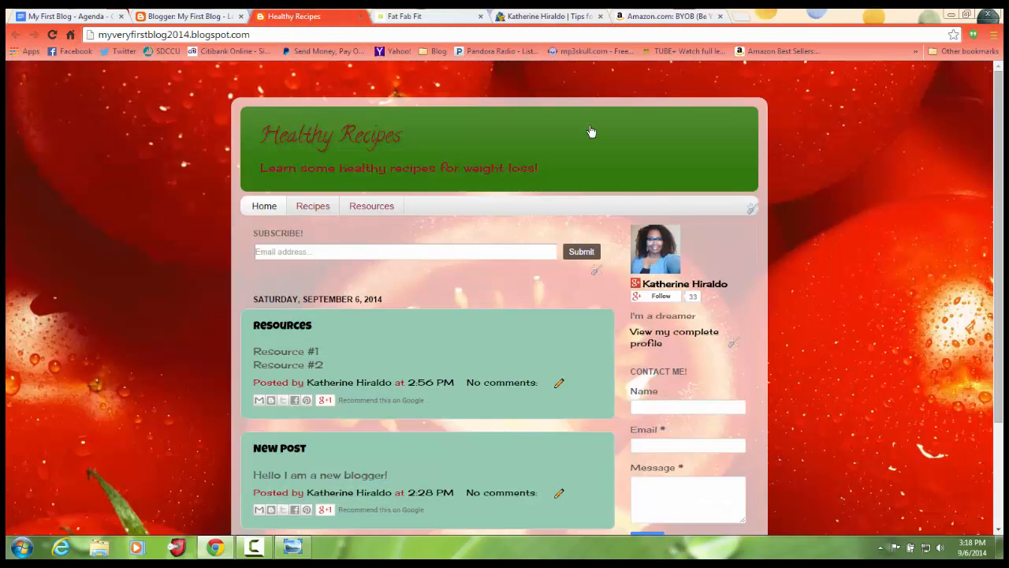
key(ctrl+Tab)
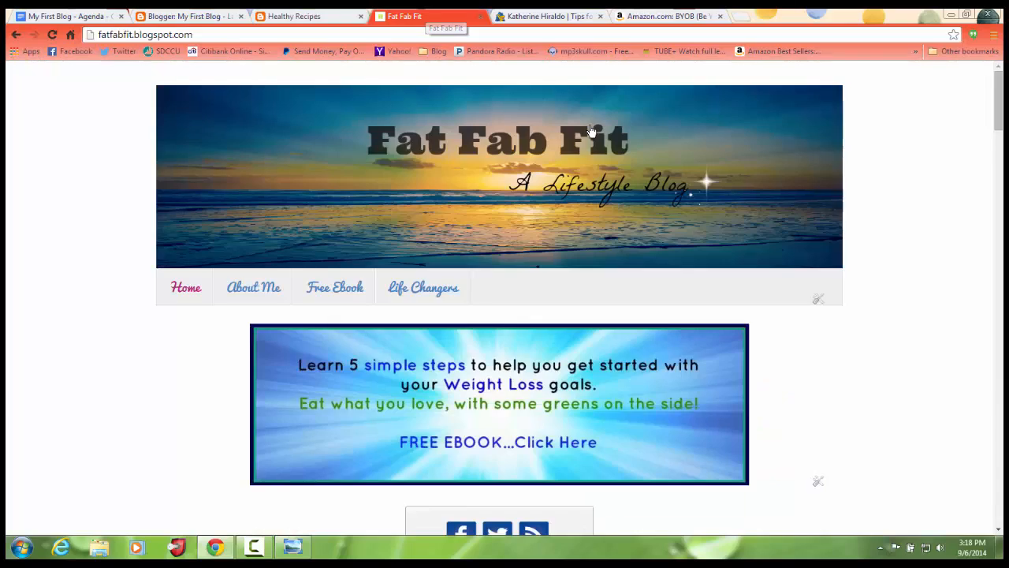
scroll(590, 130, down, 3)
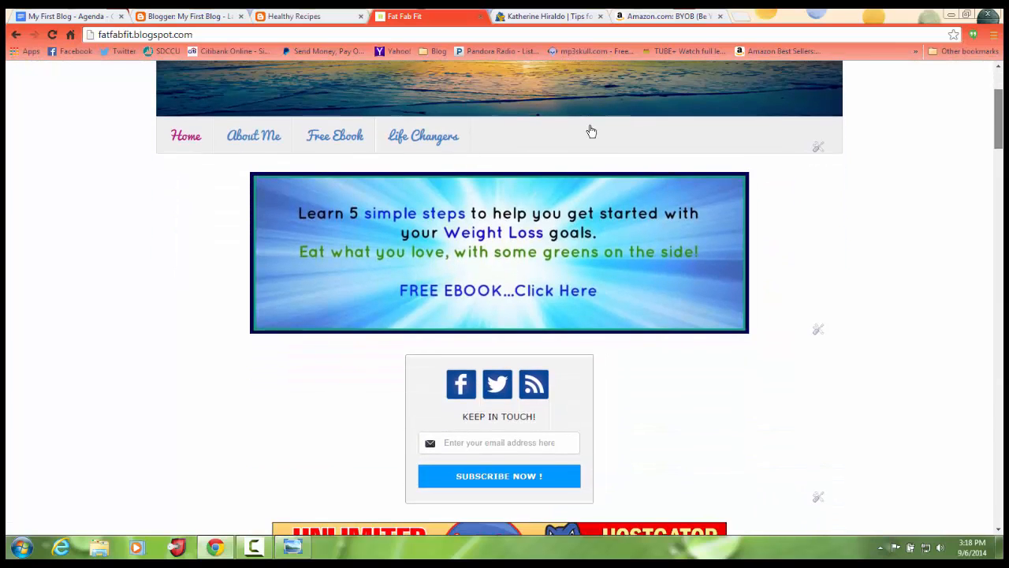
scroll(591, 131, down, 2)
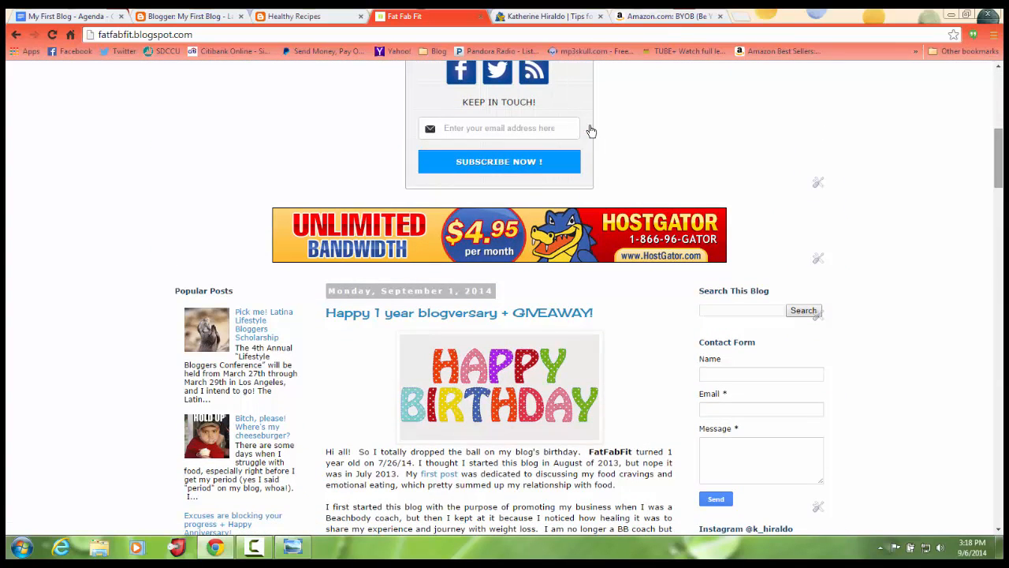
scroll(591, 131, down, 2)
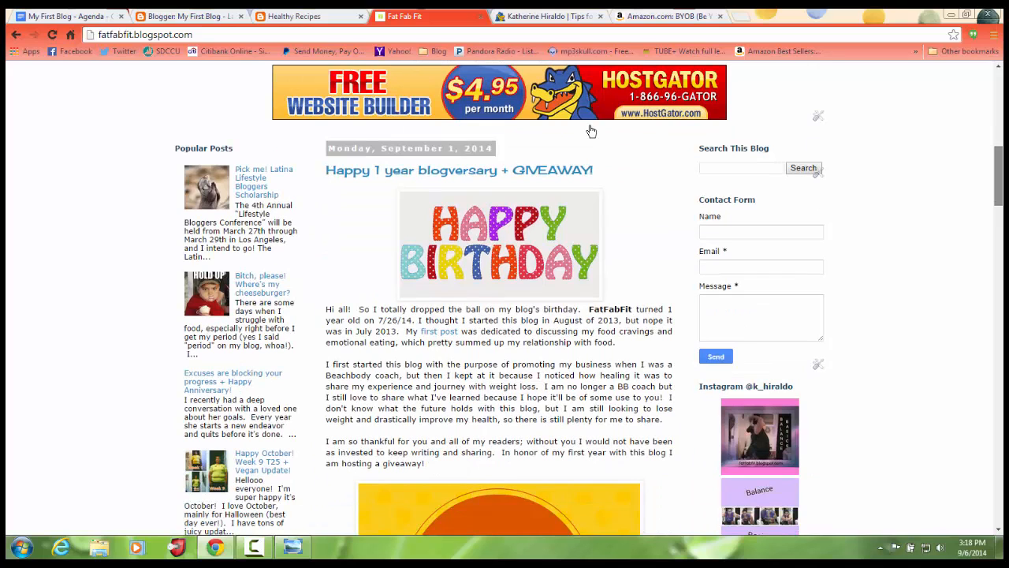
scroll(592, 131, up, 4)
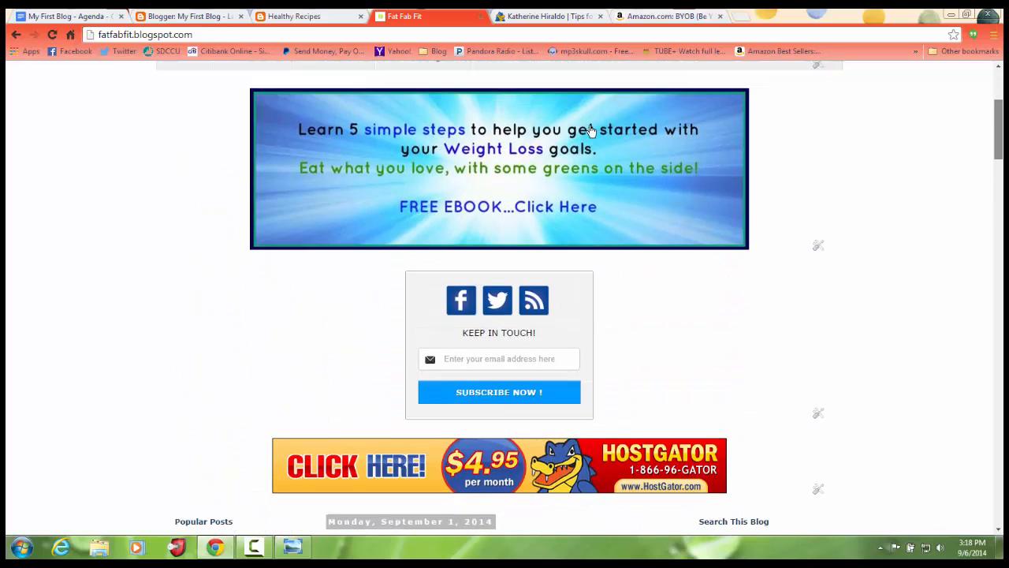
scroll(591, 131, up, 3)
scroll(591, 131, down, 2)
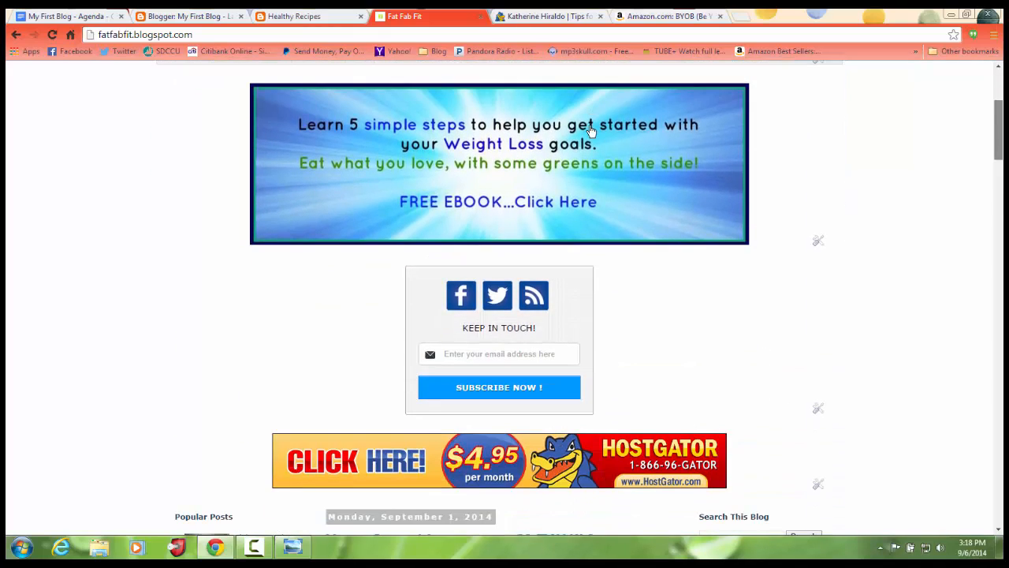
scroll(591, 131, down, 1)
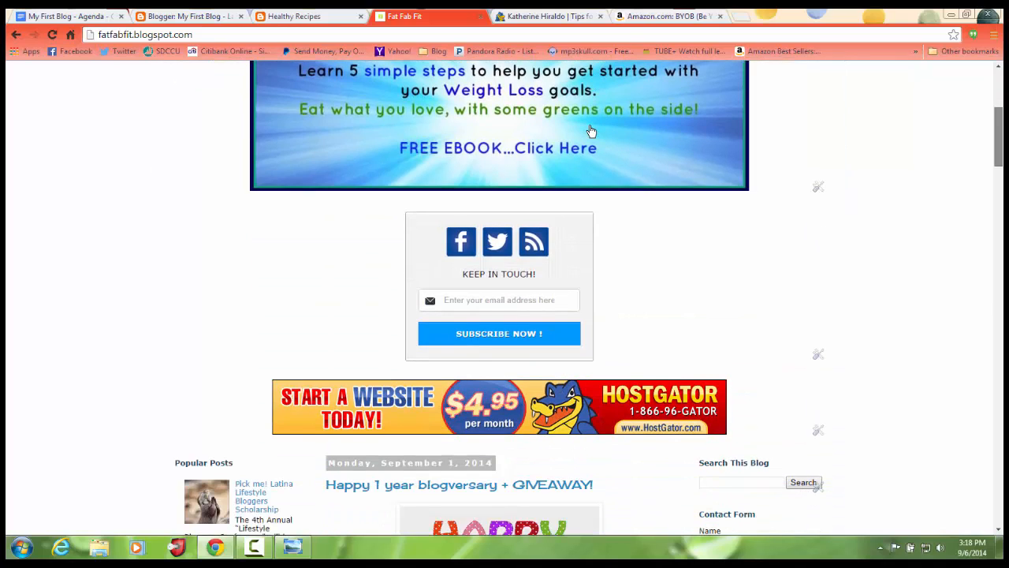
scroll(592, 131, down, 3)
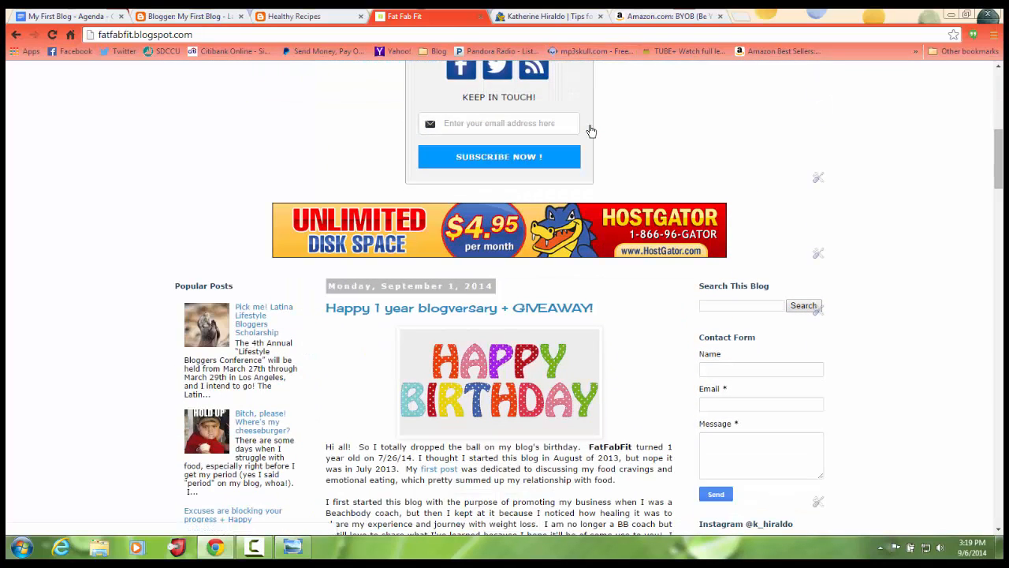
Step: Examine Fat Fab Fit's posts, giveaway, archive, sidebar gadgets and ads from the header down to the end of the page
scroll(592, 131, down, 2)
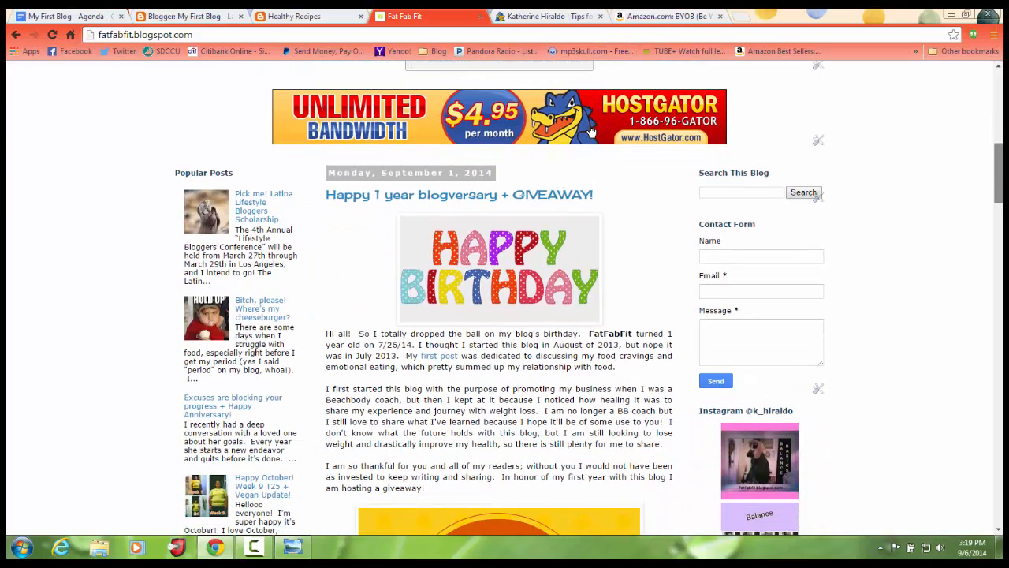
scroll(592, 131, down, 3)
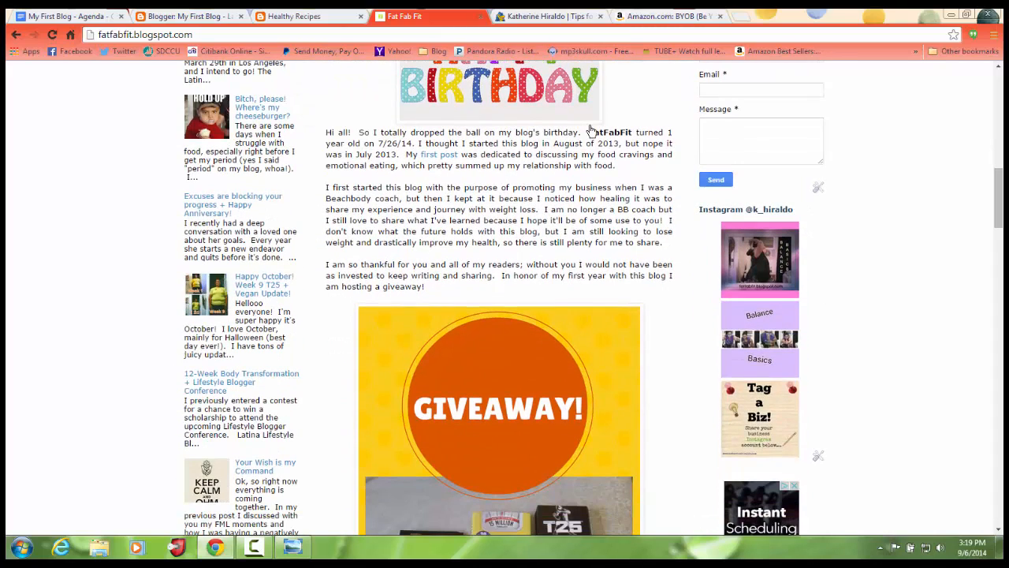
scroll(591, 131, up, 7)
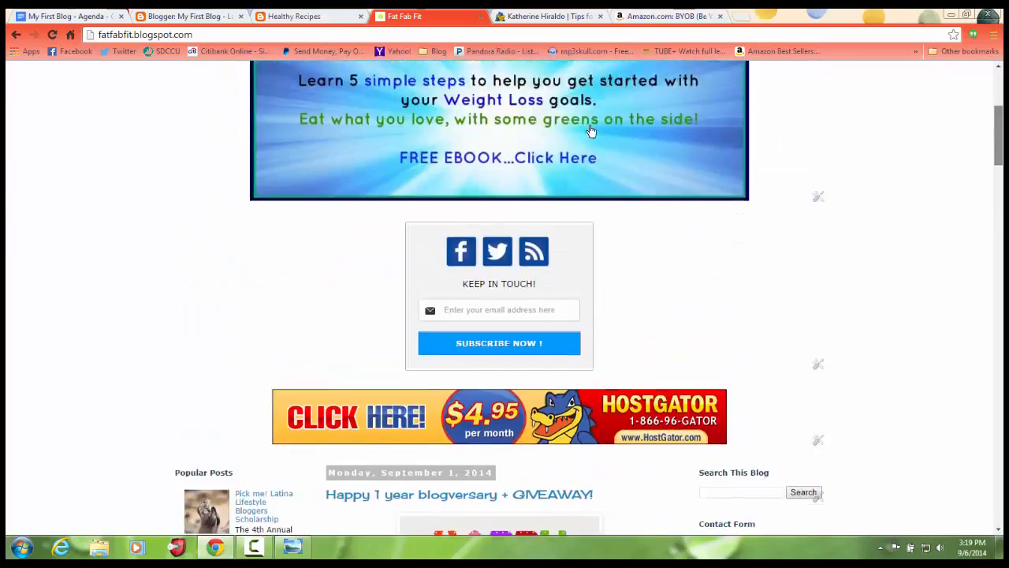
scroll(591, 131, down, 18)
scroll(591, 130, down, 20)
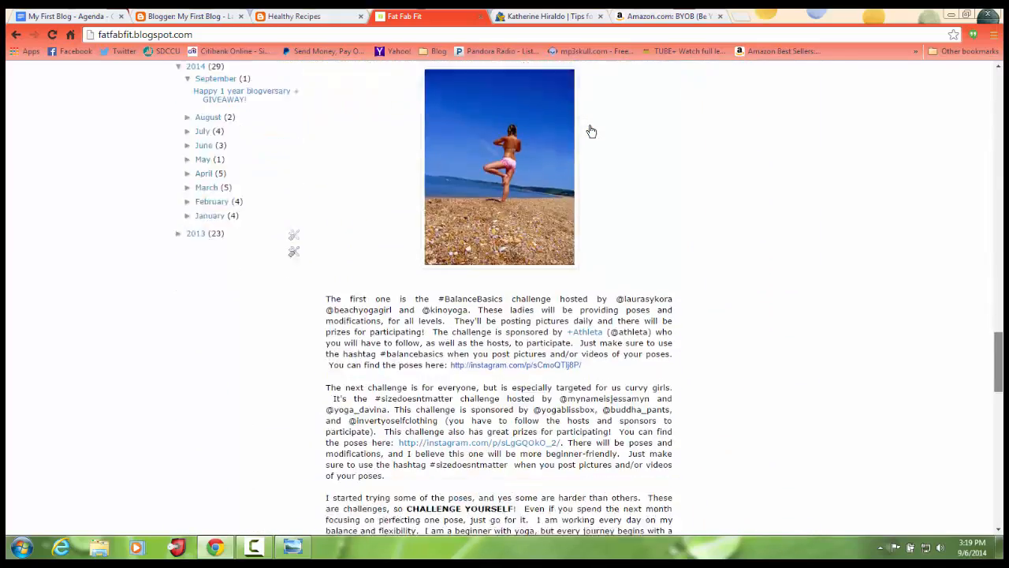
scroll(591, 131, down, 1)
scroll(591, 131, up, 17)
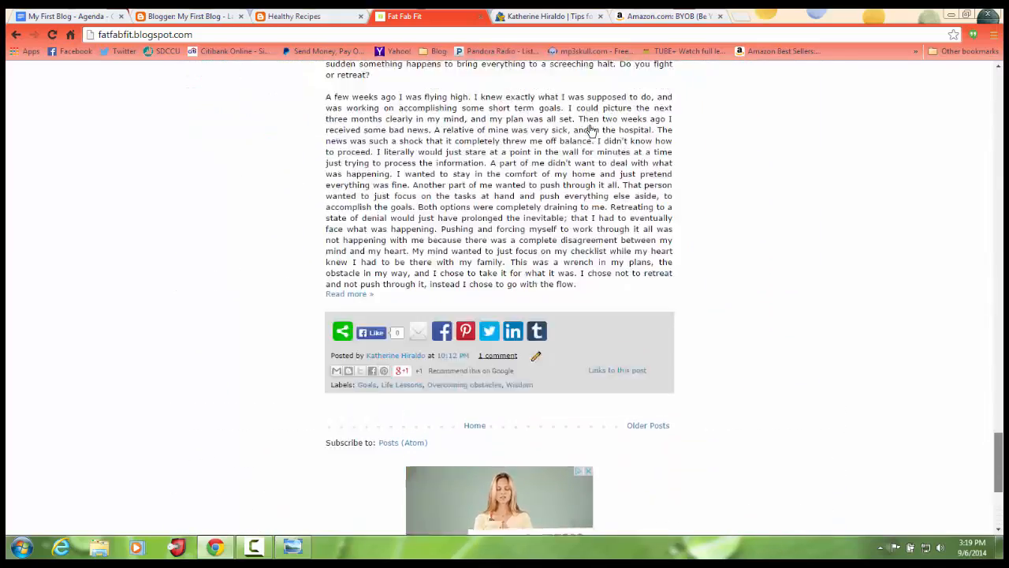
scroll(591, 131, down, 5)
scroll(591, 131, up, 15)
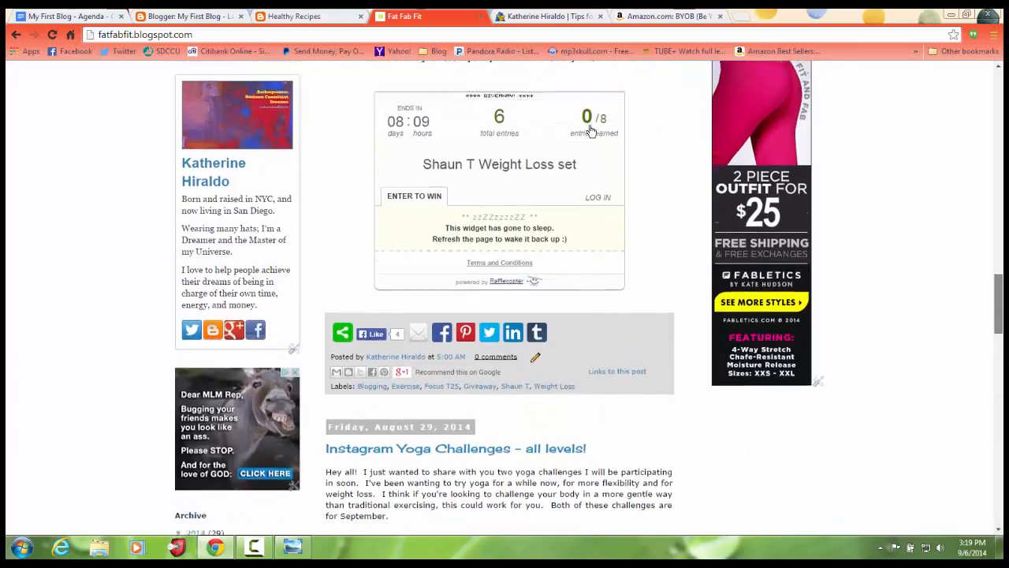
scroll(591, 131, up, 15)
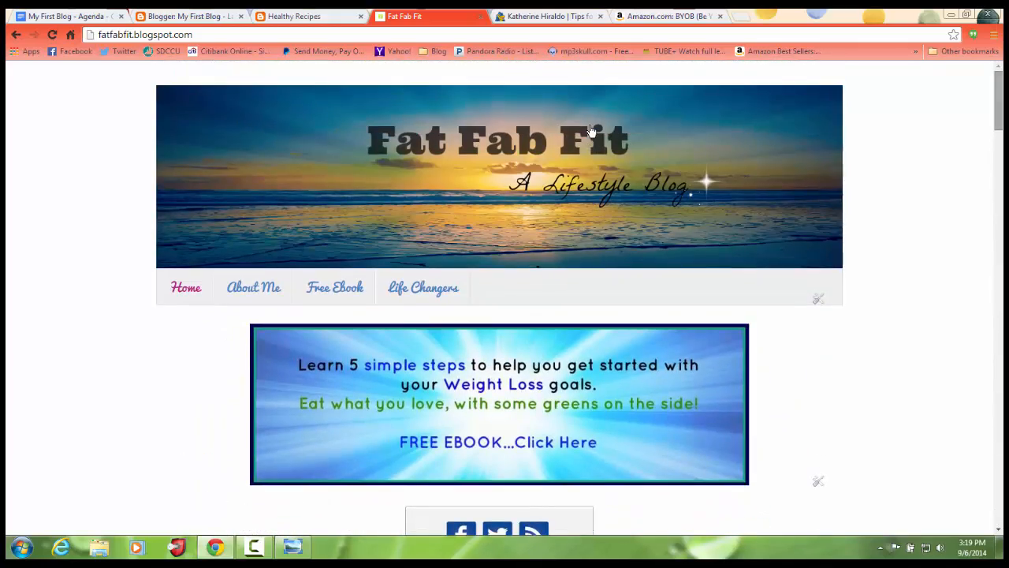
Step: Switch to the Healthy Recipes blog and review its header, posts, sidebar and footer
key(ctrl+shift+Tab)
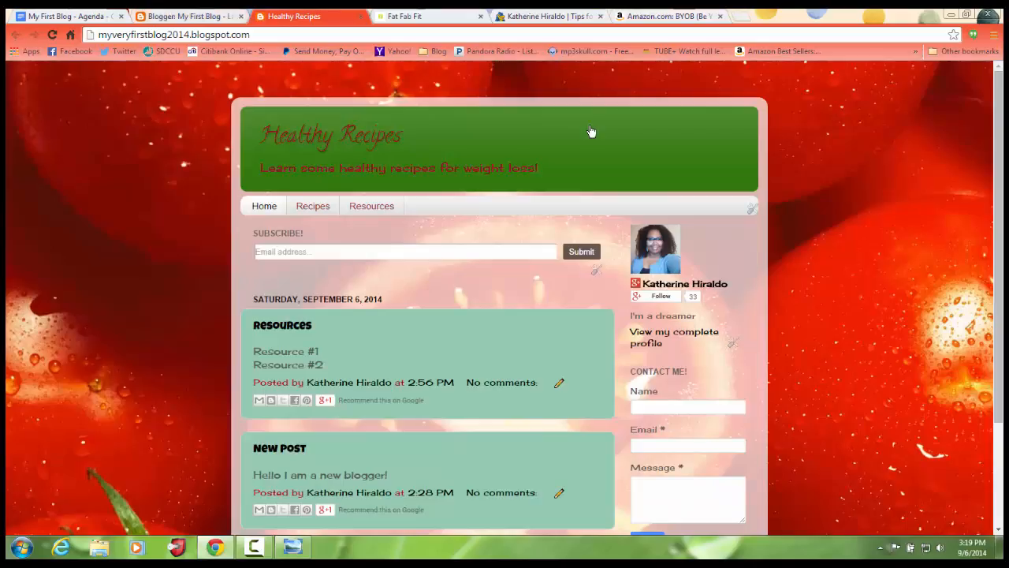
scroll(592, 131, down, 1)
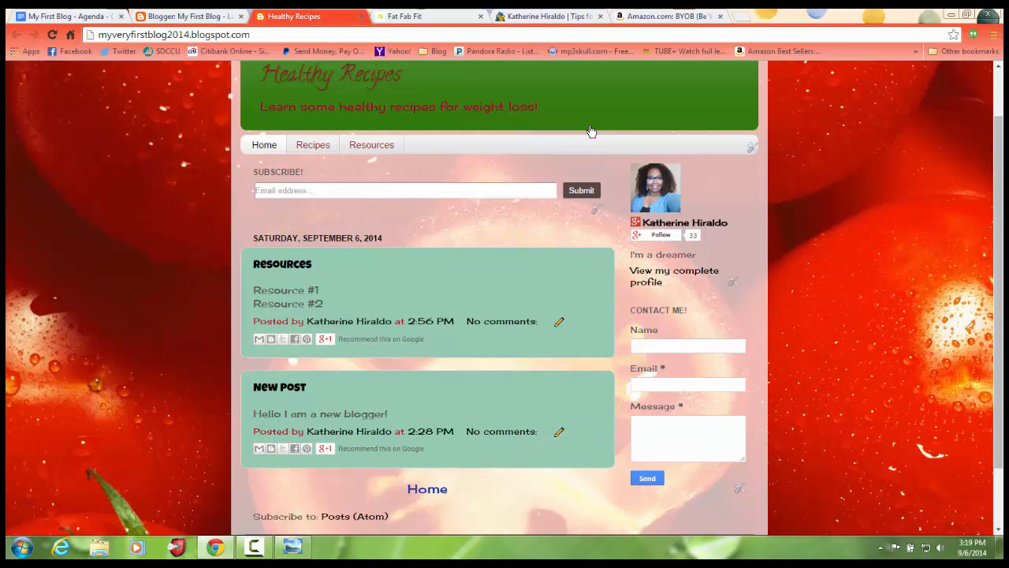
scroll(591, 131, down, 2)
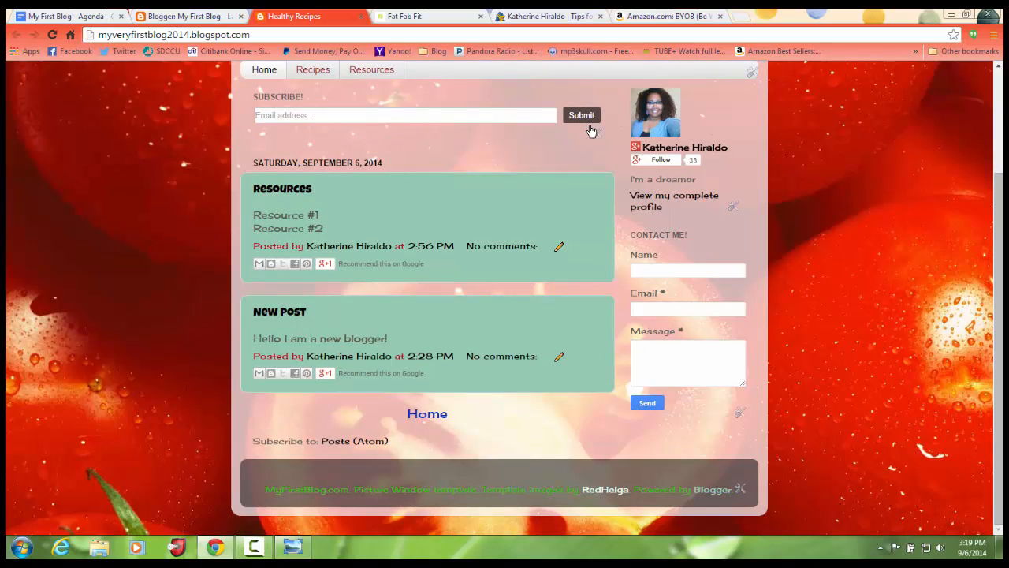
scroll(591, 130, up, 3)
scroll(592, 131, down, 2)
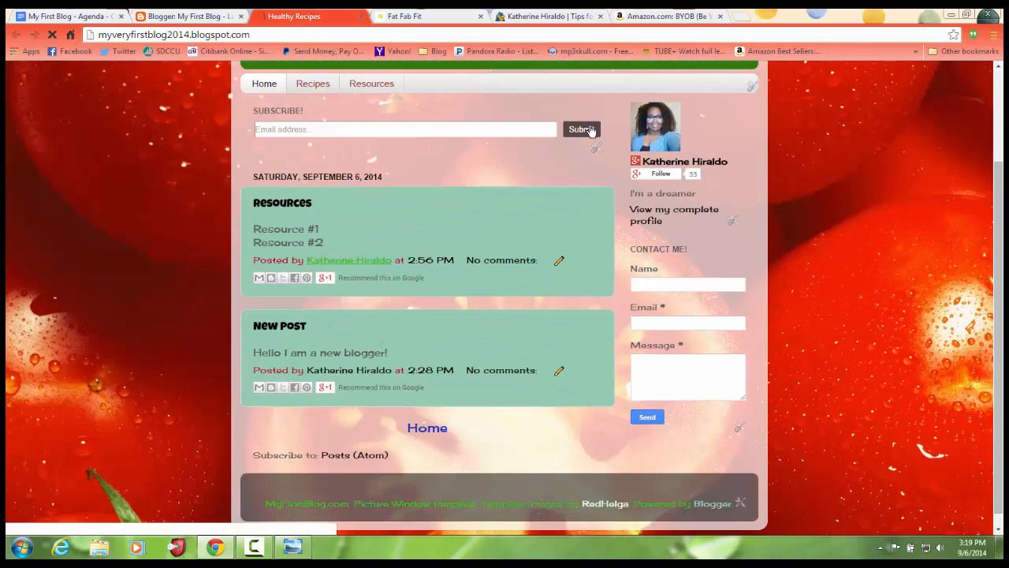
Step: Switch to the class agenda and highlight the Building content item, its "posts" topic, and the images/graphics topic
key(ctrl+1)
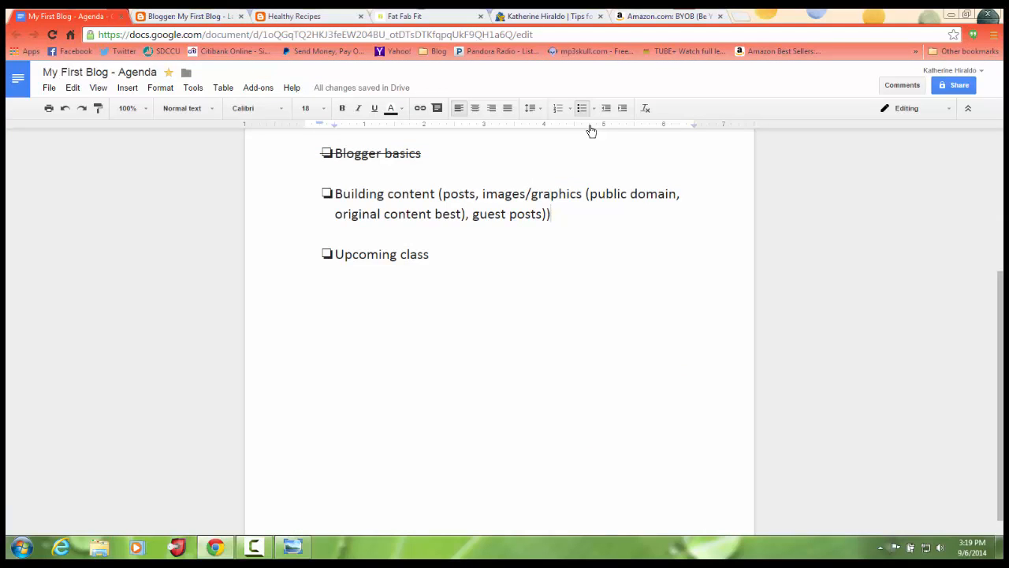
key(ctrl+shift+Up)
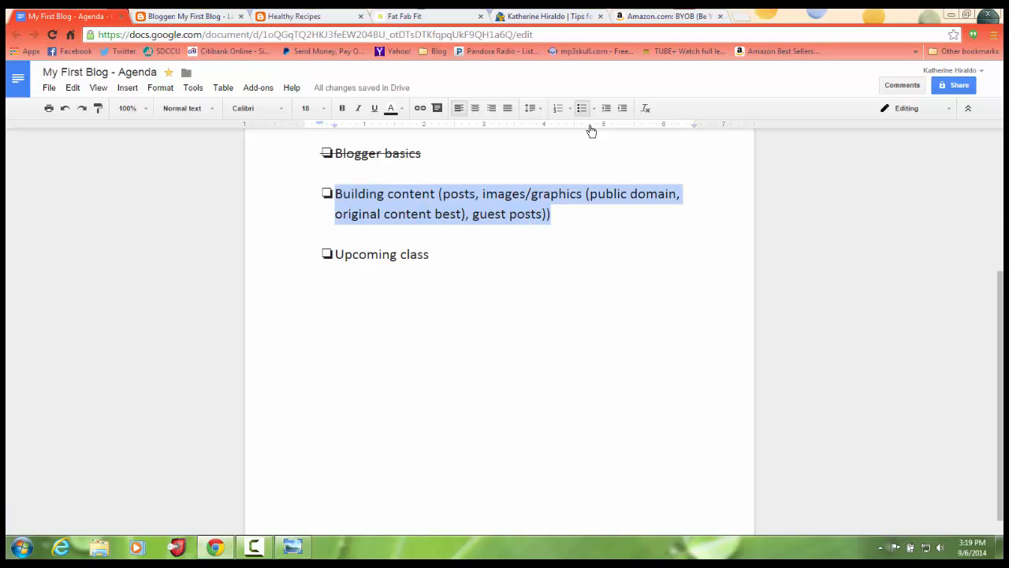
double_click(471, 194)
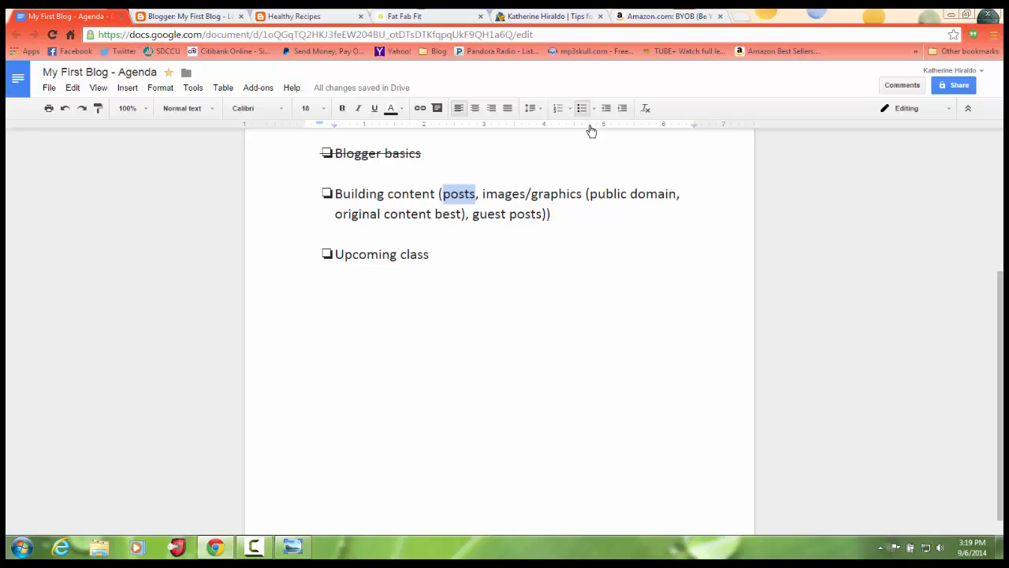
mouse_move(483, 194)
mouse_down()
mouse_move(646, 194)
mouse_move(426, 214)
mouse_move(462, 214)
mouse_up()
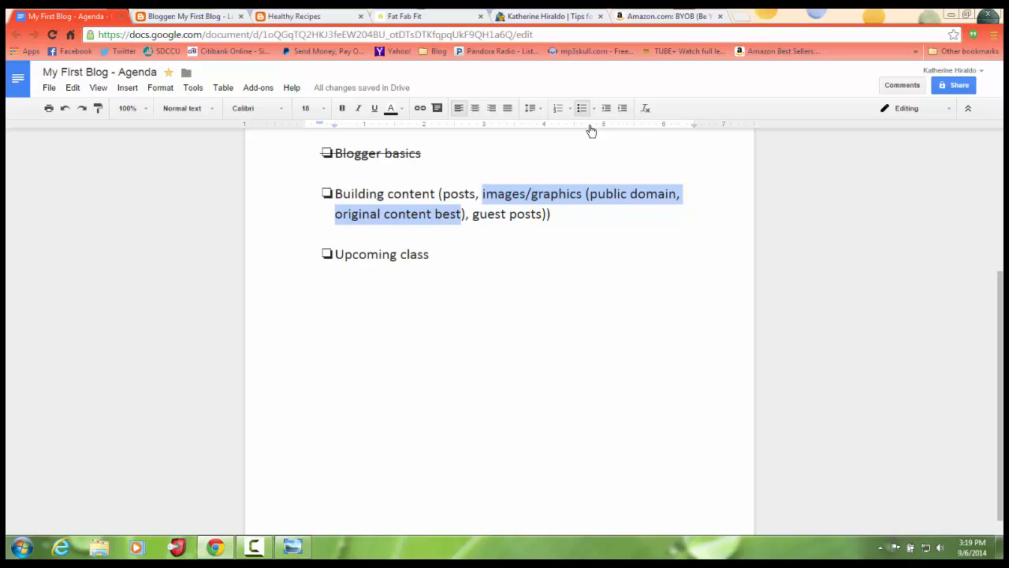
Step: Return to My First Blog in Blogger and open a new blank post
key(ctrl+Tab)
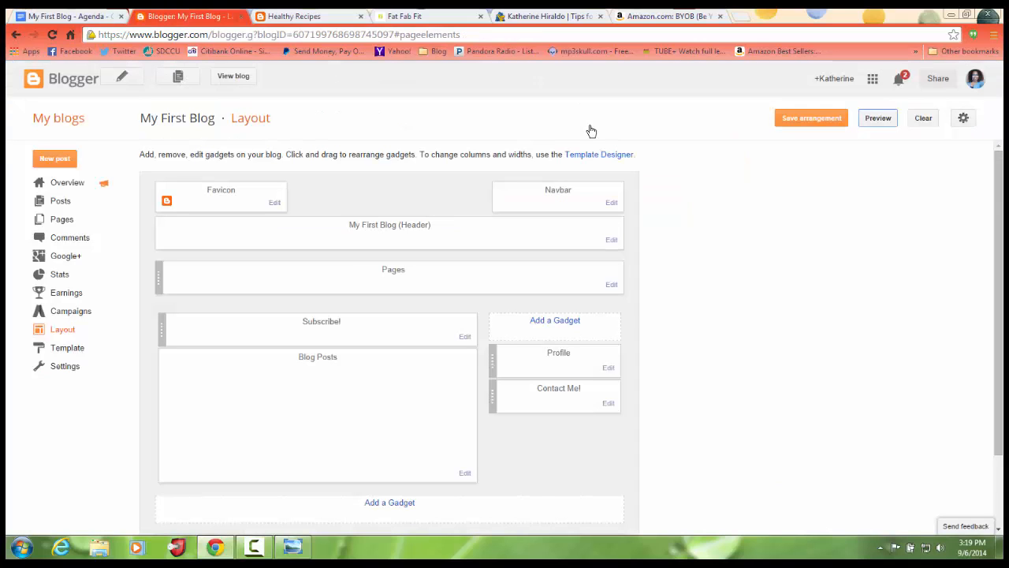
key(ctrl+Tab)
key(ctrl+shift+Tab)
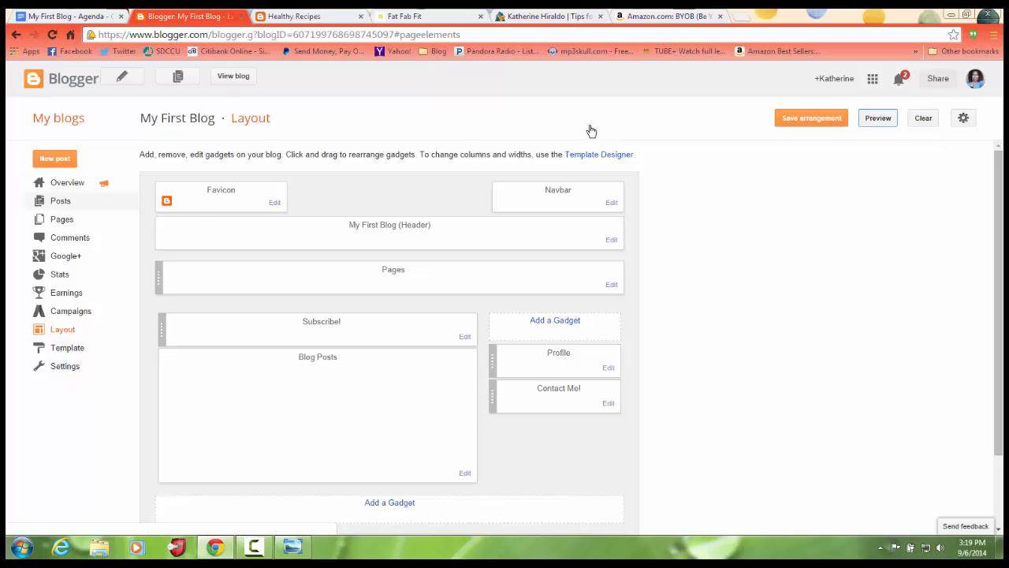
click(60, 200)
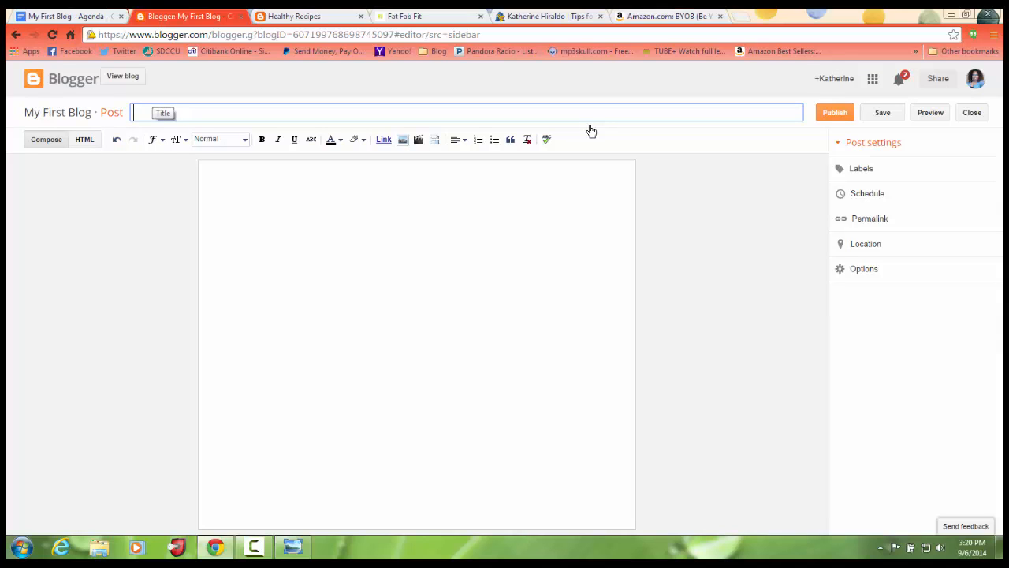
Step: Title the new post "Best chicken salad recipe!", checking the Healthy Recipes home page while composing it
text(Best)
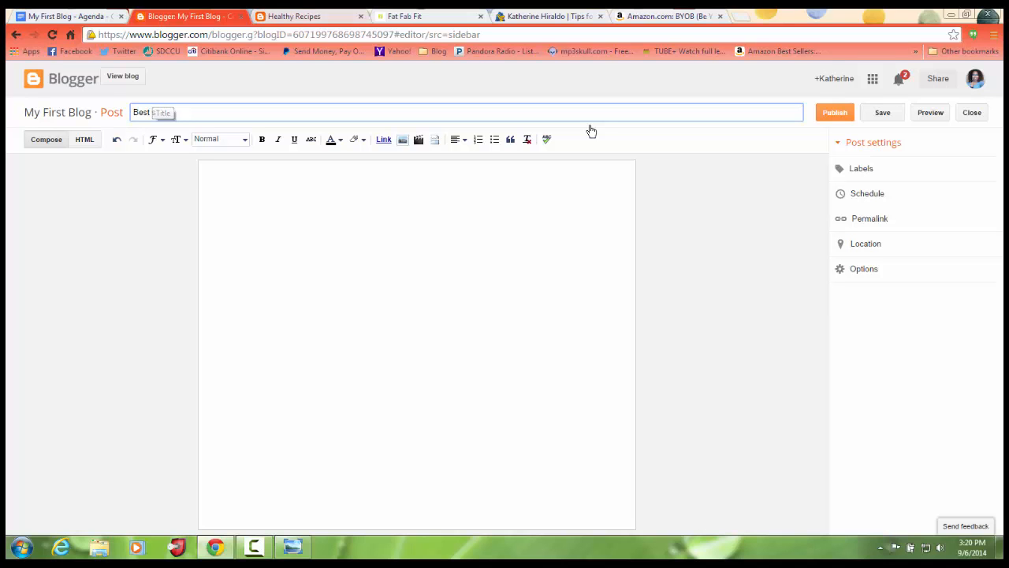
text( s)
key(ctrl+Tab)
scroll(591, 131, up, 2)
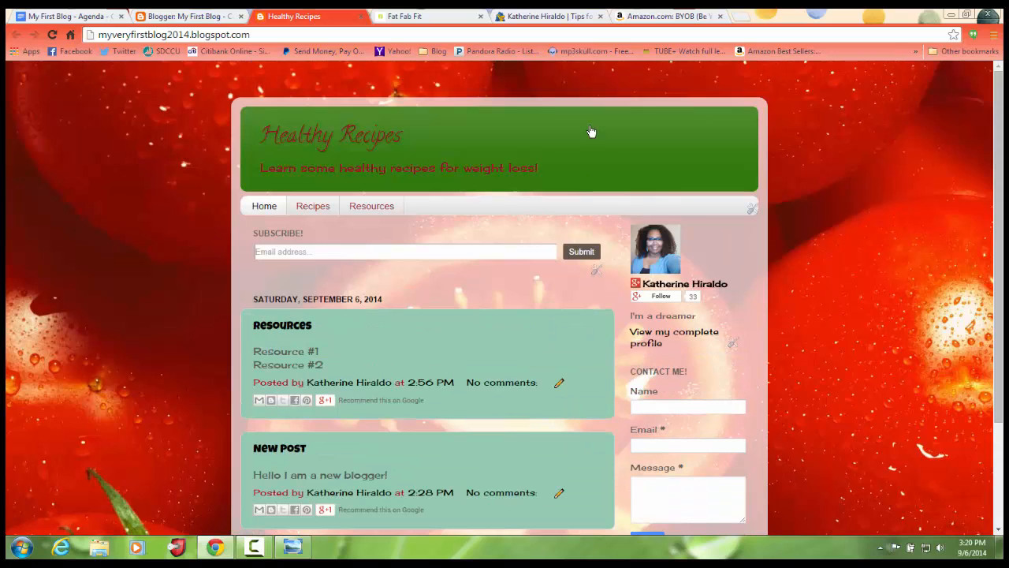
scroll(591, 131, down, 2)
scroll(591, 131, up, 2)
key(ctrl+shift+Tab)
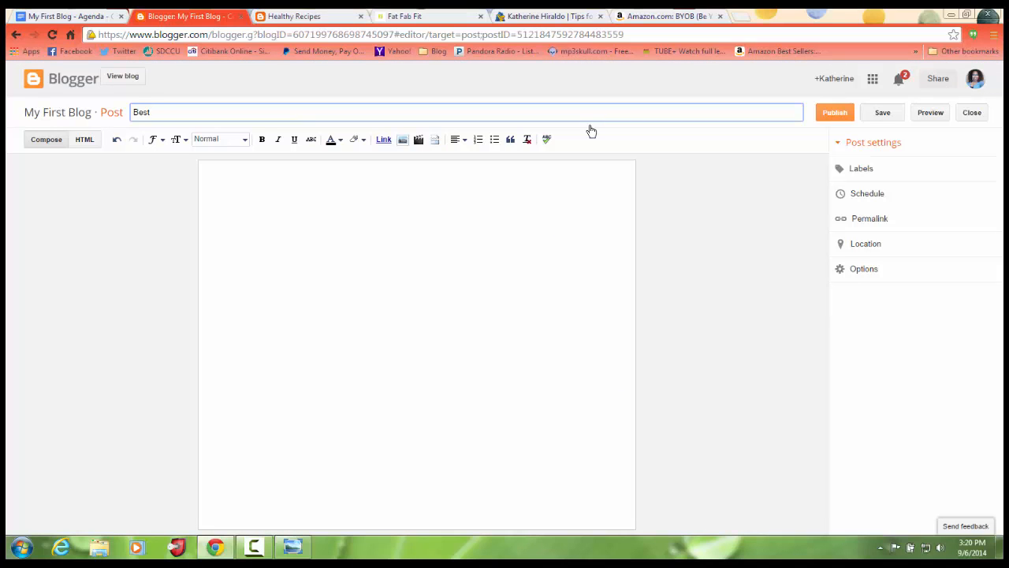
text(chicken salad recipe!)
key(Tab)
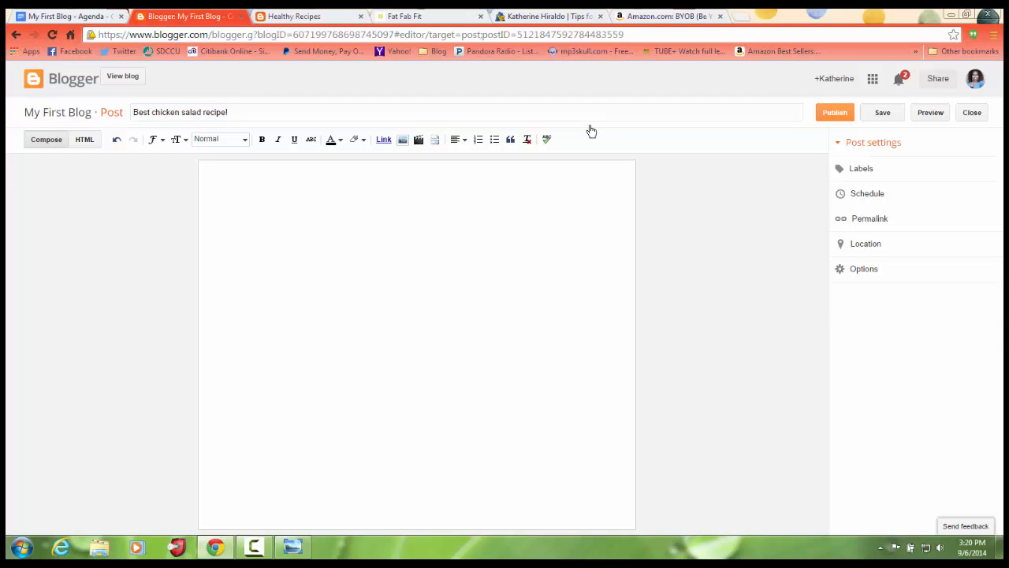
Step: Look at the Healthy Recipes page, enter "content blah blah blah la la la" as sample post body text, and clear it
key(ctrl+Tab)
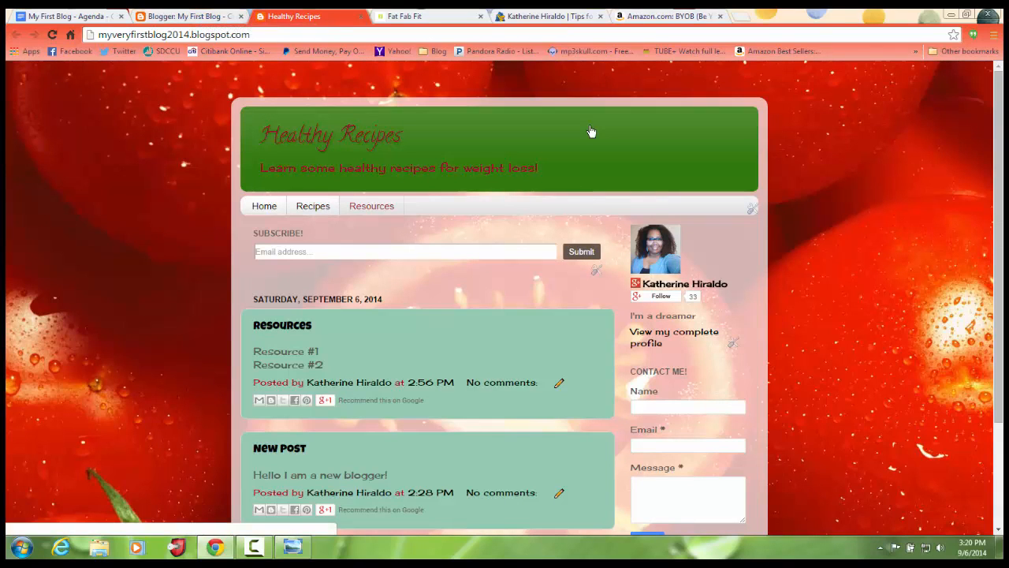
key(ctrl+shift+Tab)
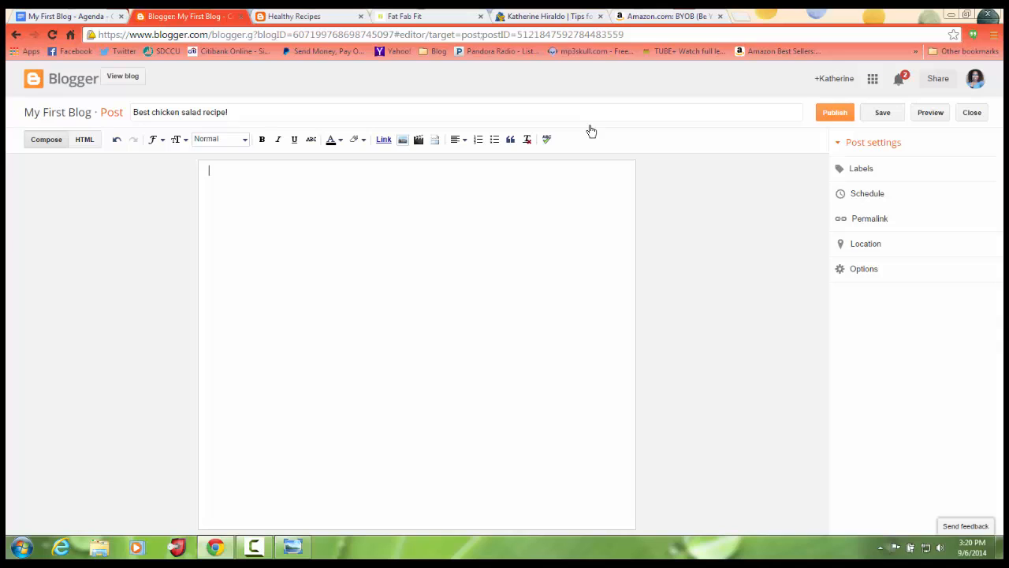
text(conten)
text(t)
text( is)
key(BackSpace)
key(BackSpace)
text(blah blah blah la la)
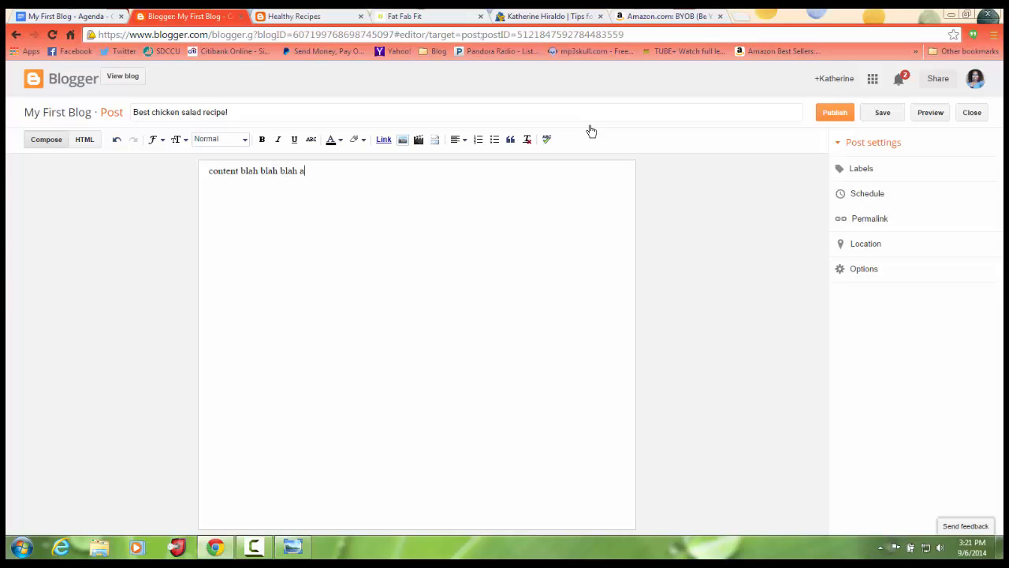
text( la)
key(ctrl+a)
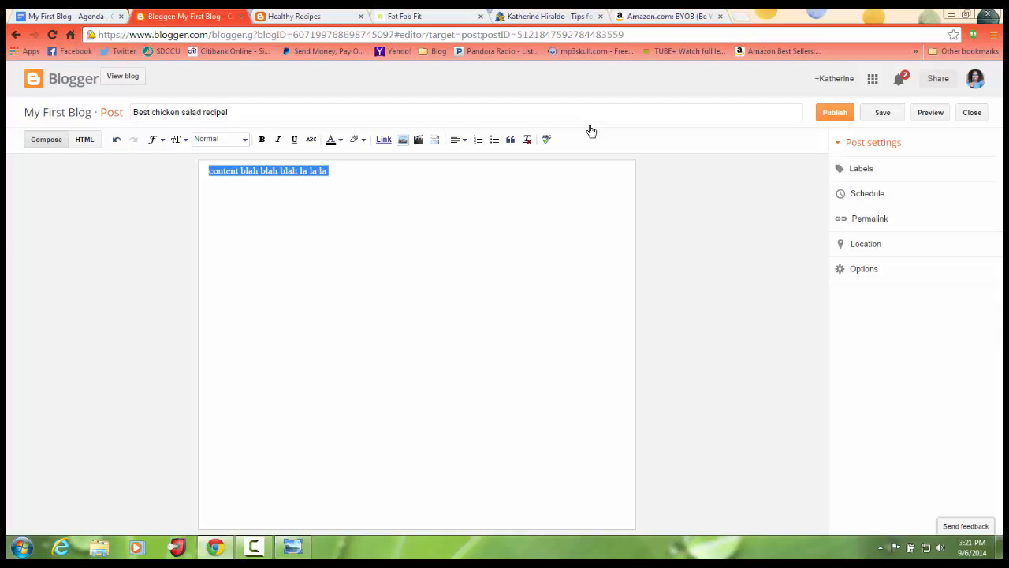
key(Delete)
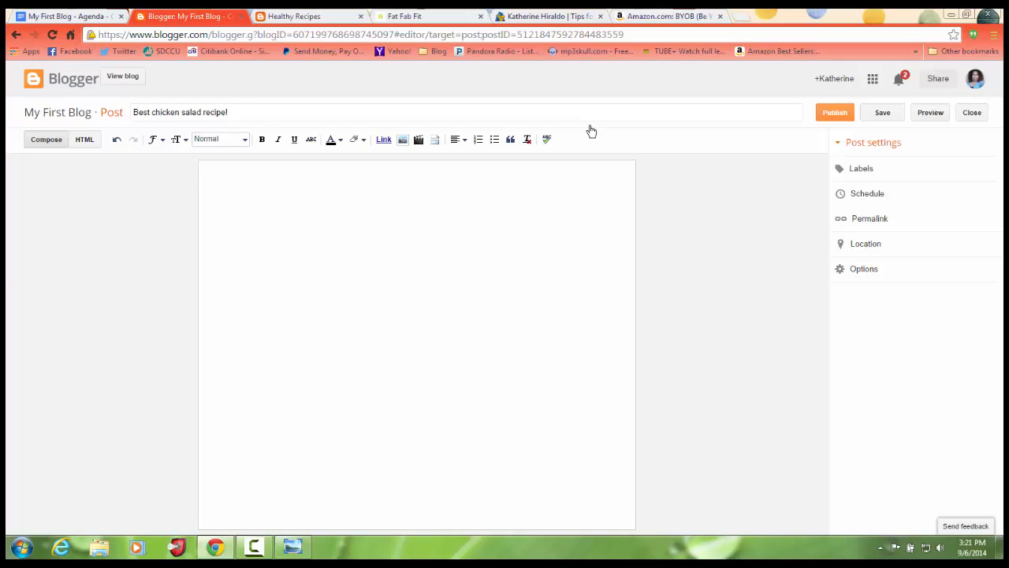
Step: Replace the post's title with "Oatmeal for breakfast"
click(590, 125)
key(shift+Left)
key(shift+Left)
key(shift+Left)
key(shift+Left)
key(shift+Left)
key(shift+Left)
key(shift+Left)
key(shift+Left)
key(shift+Left)
key(shift+Left)
key(shift+Left)
key(shift+Left)
key(shift+Left)
key(shift+Left)
key(shift+Left)
key(shift+Left)
key(shift+Left)
key(shift+Left)
key(shift+Left)
key(shift+Left)
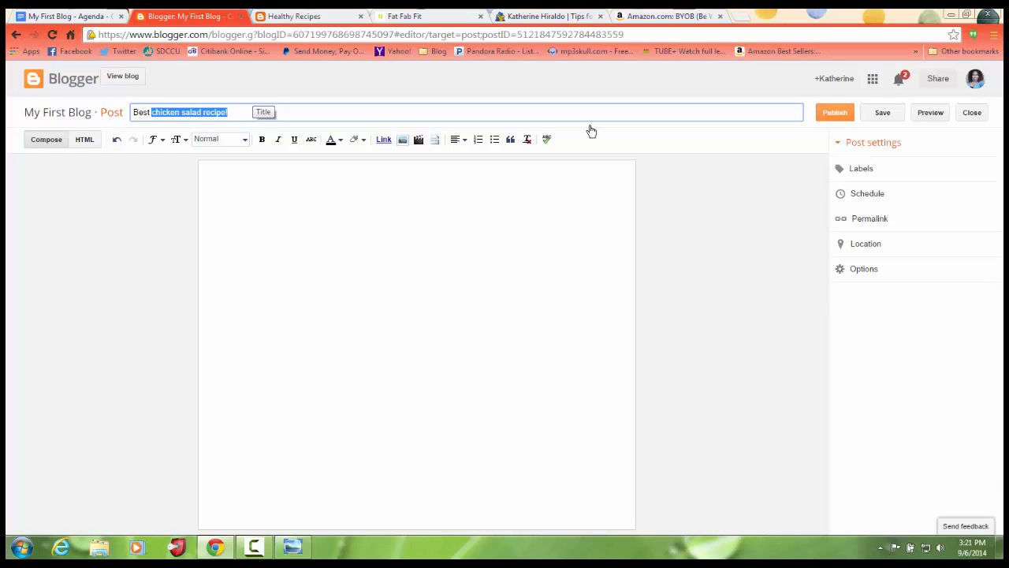
key(BackSpace)
key(BackSpace)
key(BackSpace)
key(BackSpace)
key(BackSpace)
key(BackSpace)
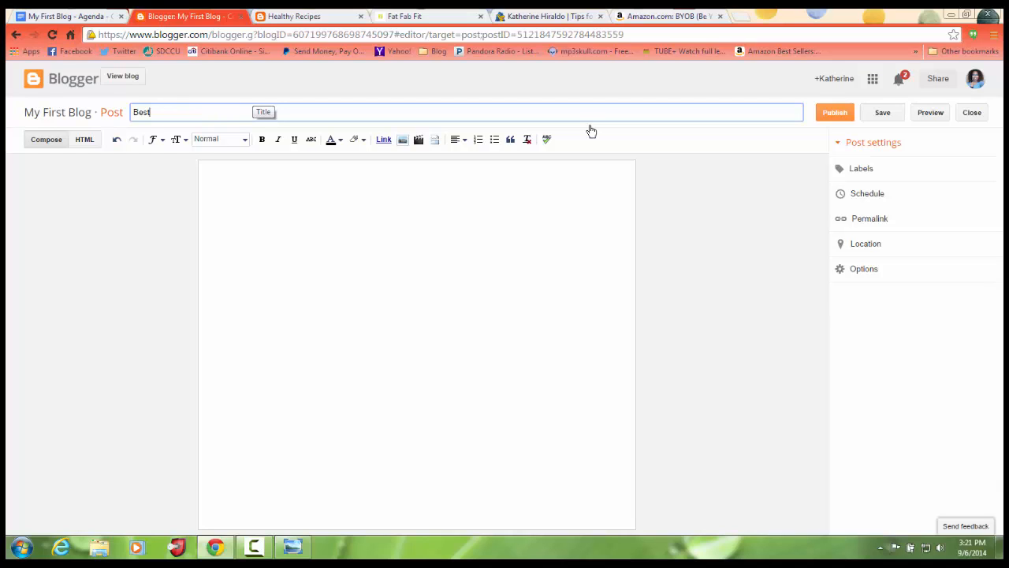
text(Oatmeal for breakfast)
key(Tab)
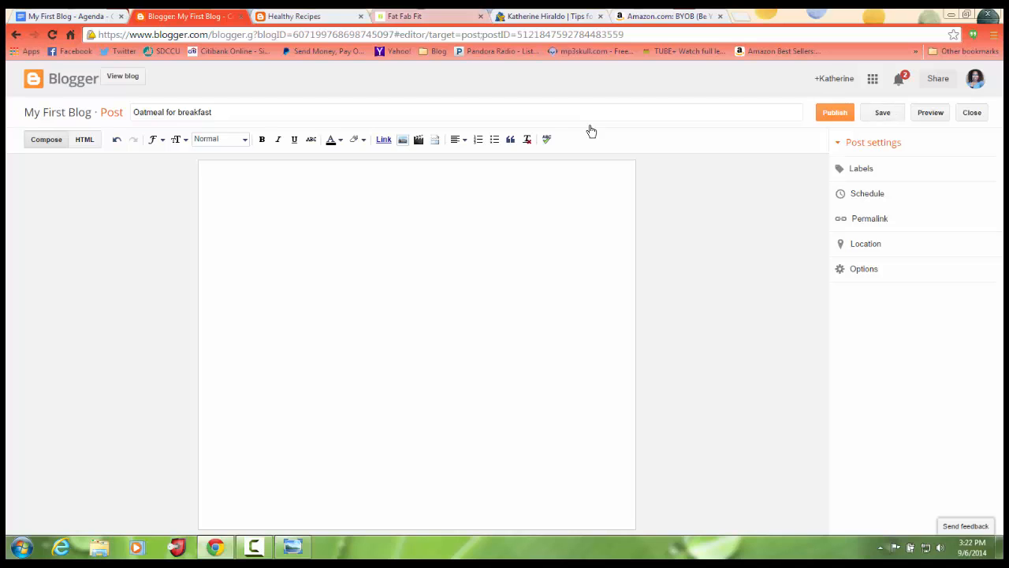
Step: Switch to the Fat Fab Fit blog and search it for "chia"
click(425, 16)
scroll(591, 131, down, 2)
scroll(592, 130, down, 2)
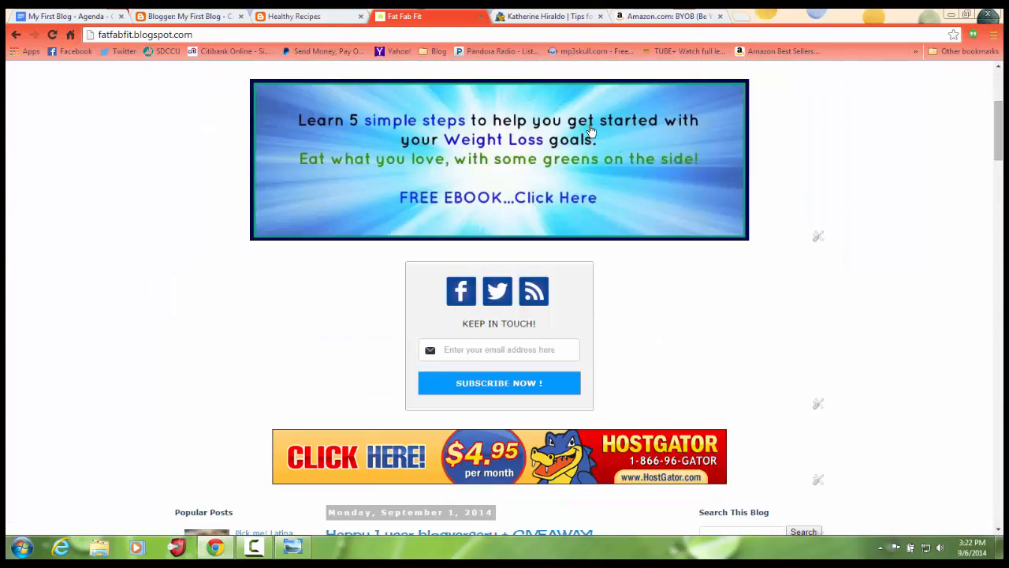
scroll(591, 131, up, 4)
scroll(591, 131, down, 7)
click(741, 226)
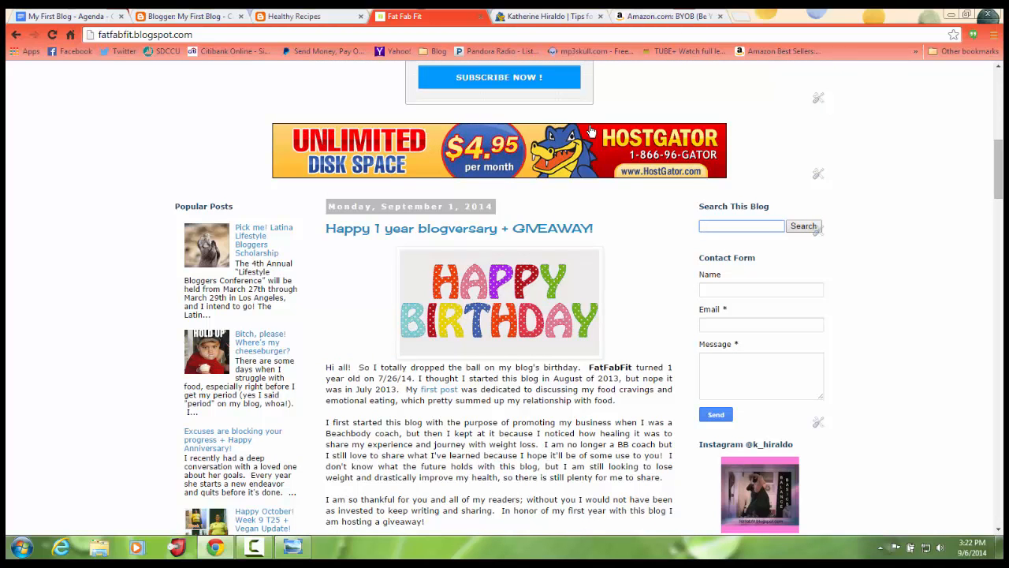
text(chia)
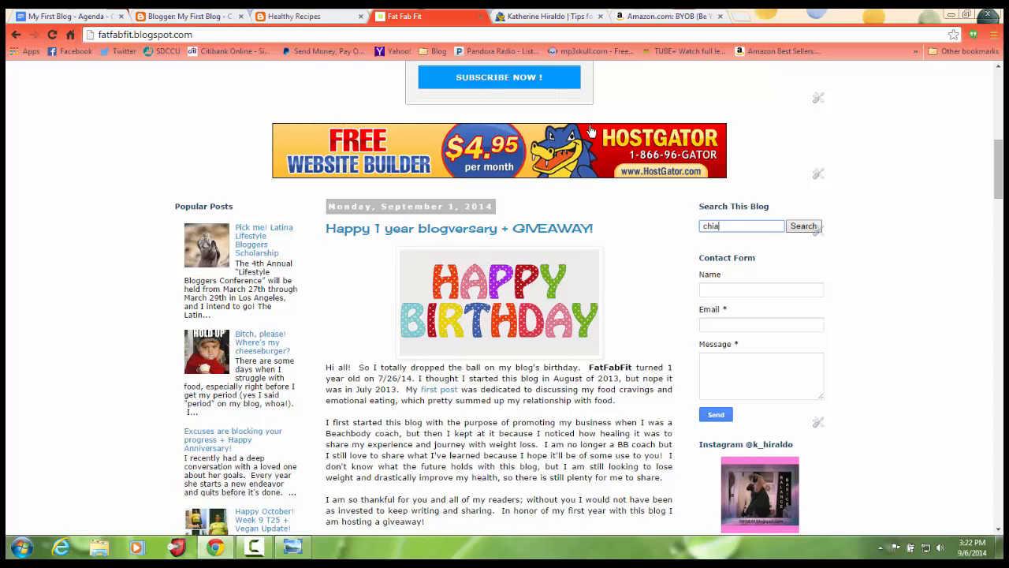
key(Return)
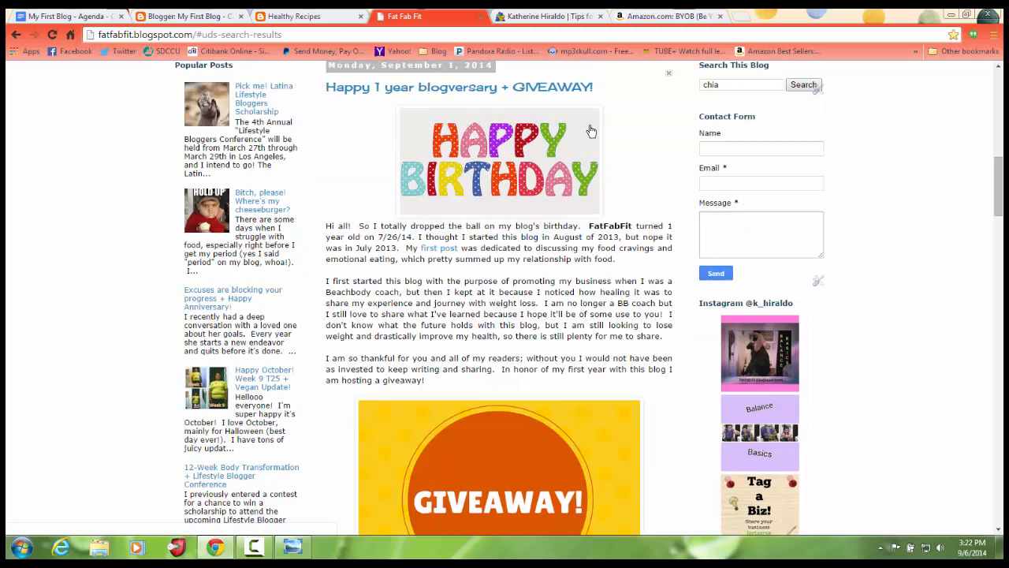
scroll(591, 131, up, 3)
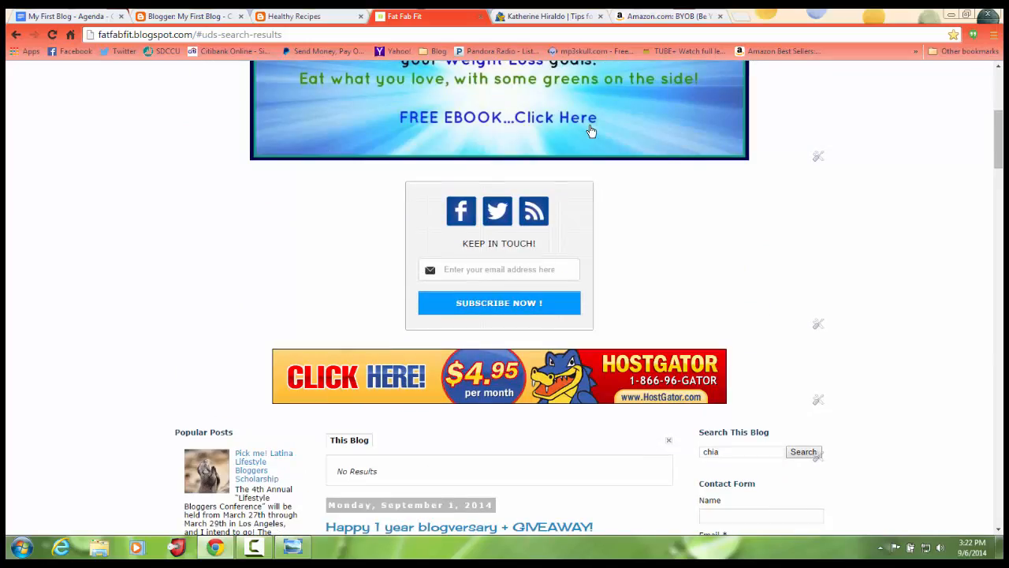
Step: Look over the search results page and its latest giveaway post, and clear "chia" from the blog's search box
scroll(591, 131, down, 10)
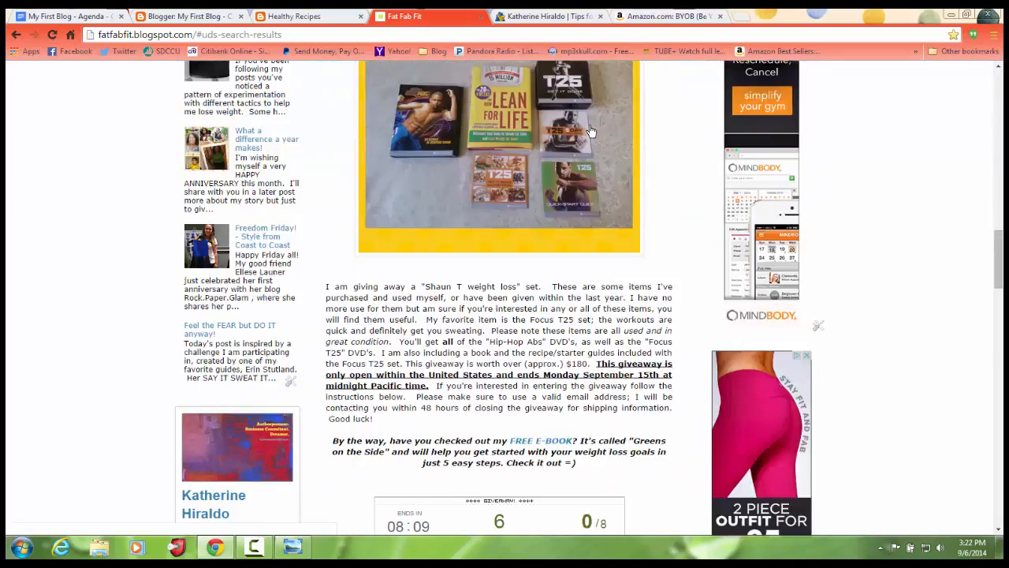
scroll(591, 131, up, 2)
scroll(592, 131, up, 6)
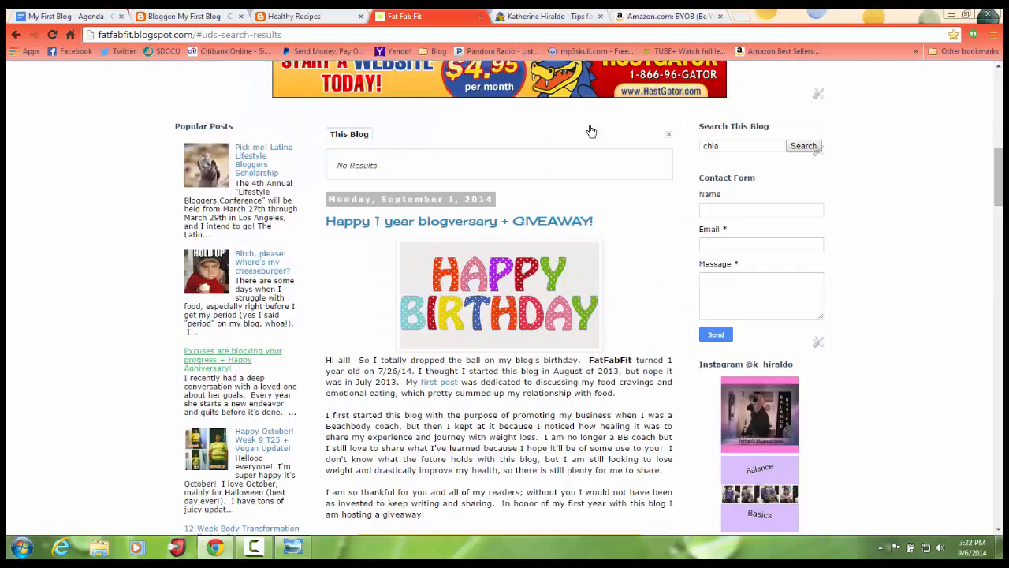
scroll(592, 131, down, 3)
scroll(592, 131, down, 9)
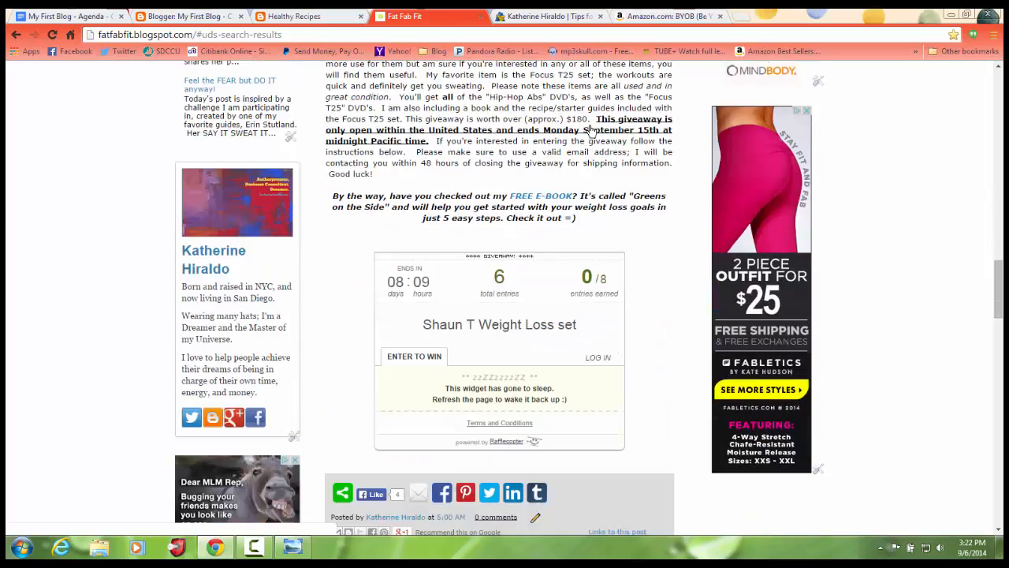
scroll(591, 131, up, 15)
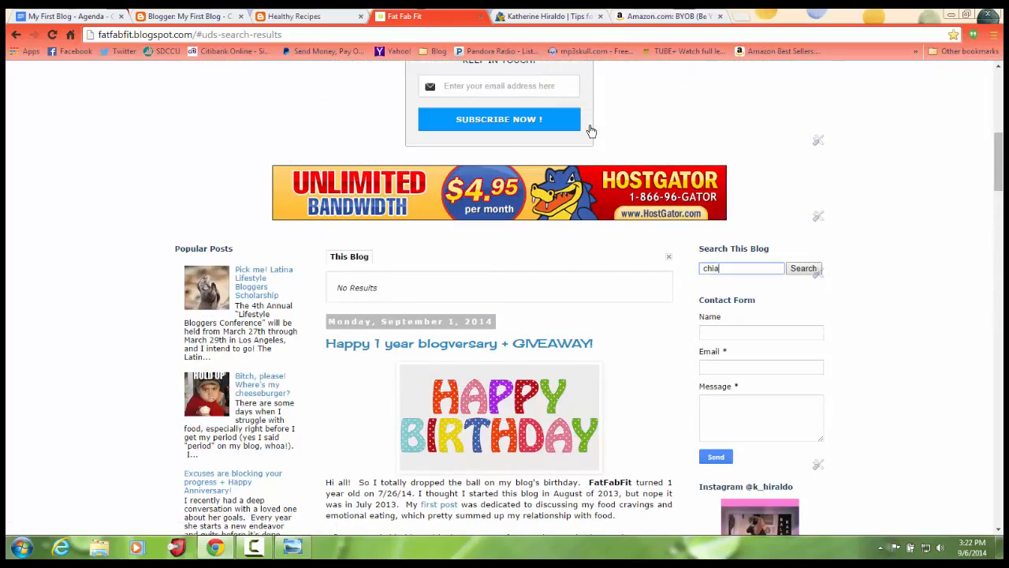
key(BackSpace)
key(BackSpace)
key(BackSpace)
key(BackSpace)
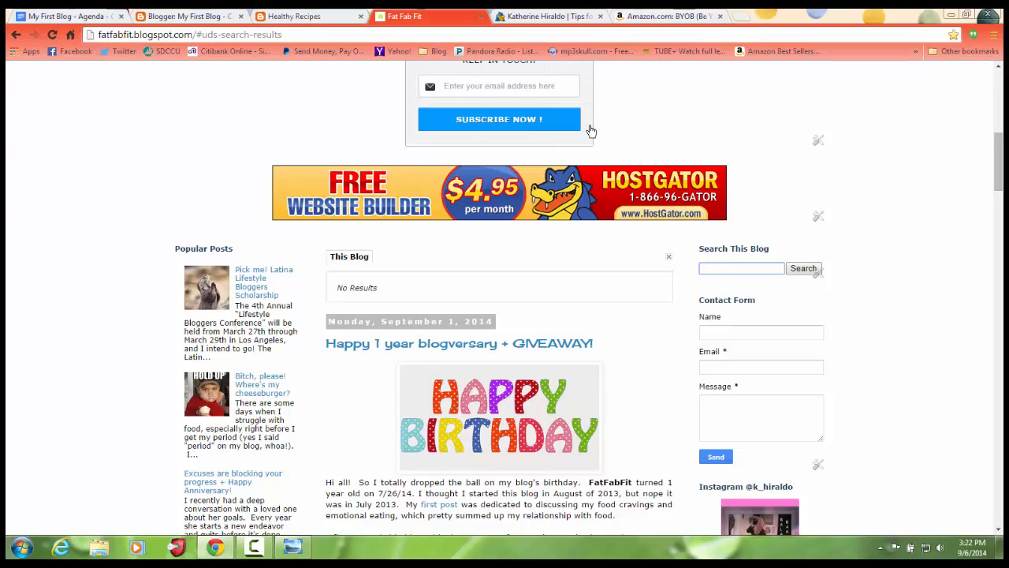
Step: Expand August, July, June and May in the blog's 2014 archive and open the post "Over Oatmeal? Try Chia Pudding!"
scroll(591, 131, down, 3)
scroll(592, 131, up, 1)
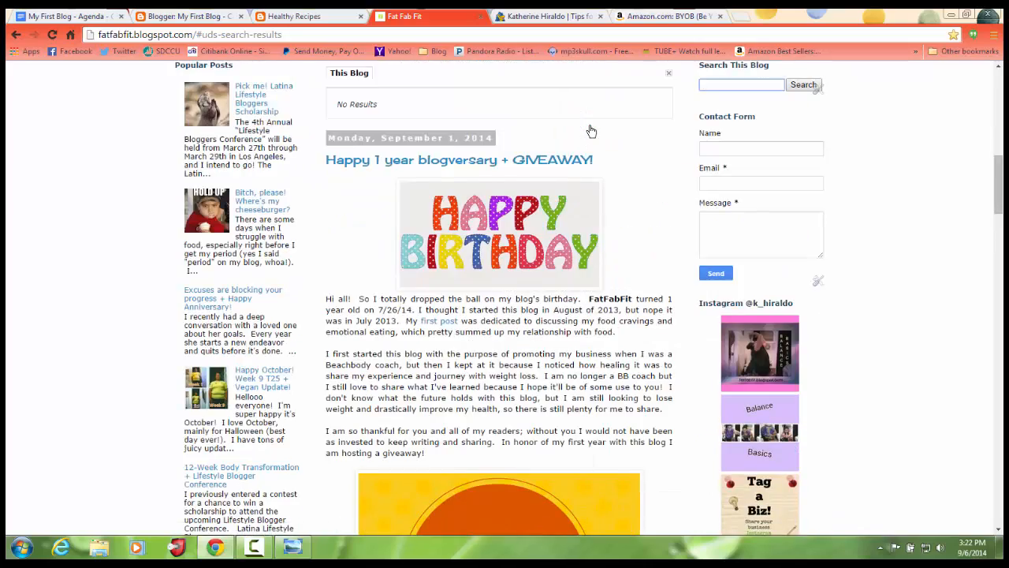
scroll(591, 131, down, 12)
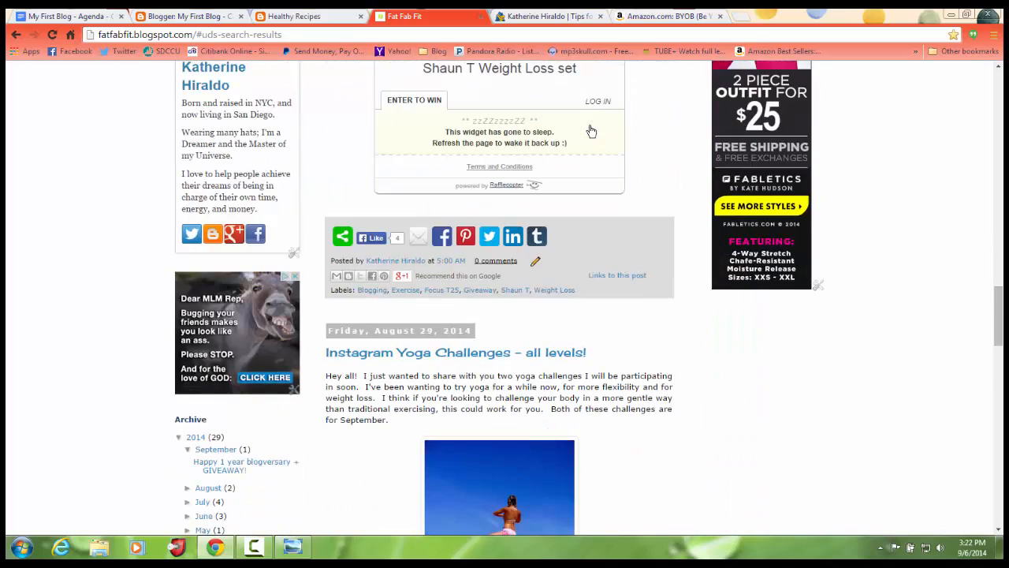
scroll(592, 131, down, 4)
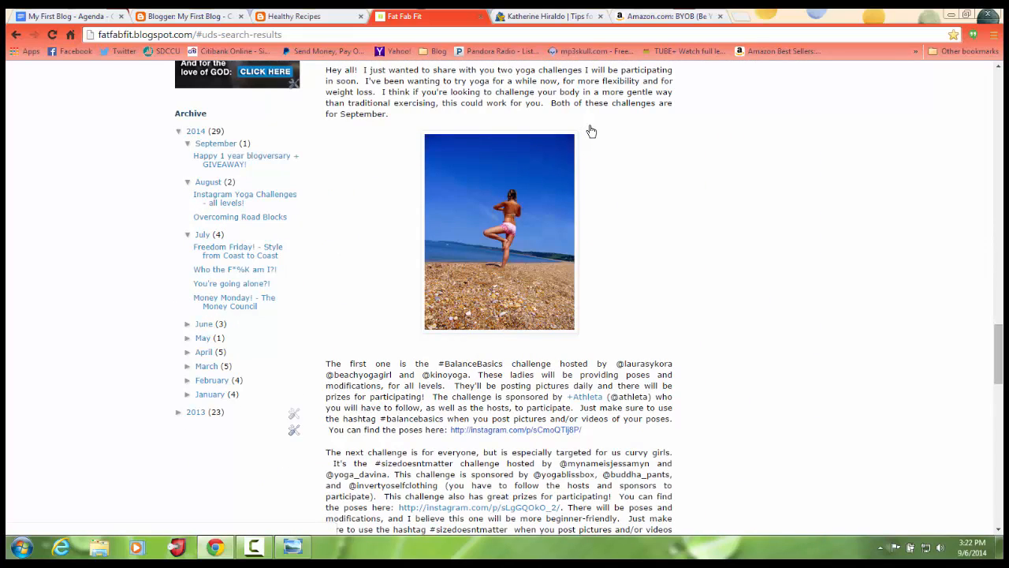
scroll(591, 131, down, 2)
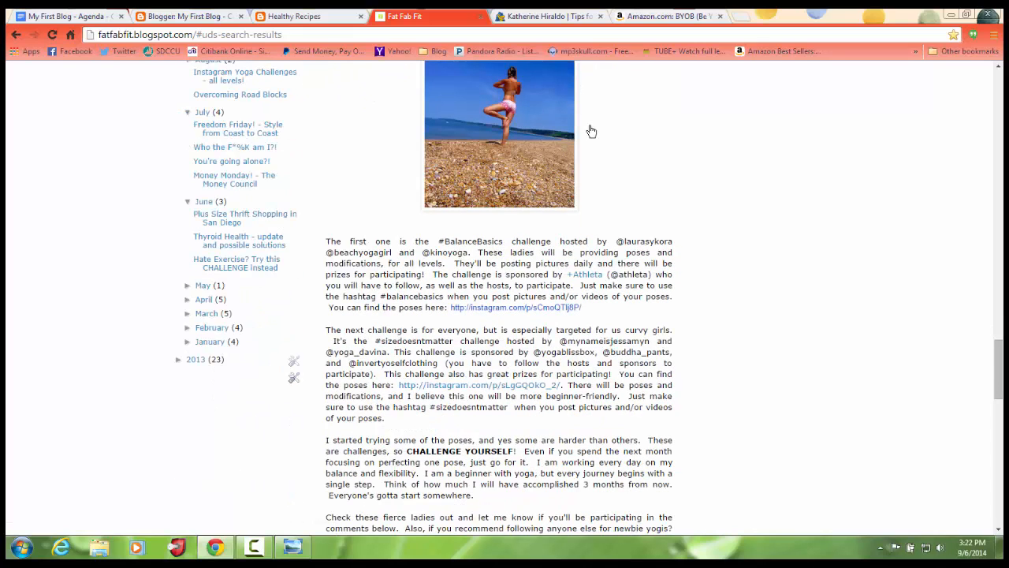
scroll(591, 130, down, 1)
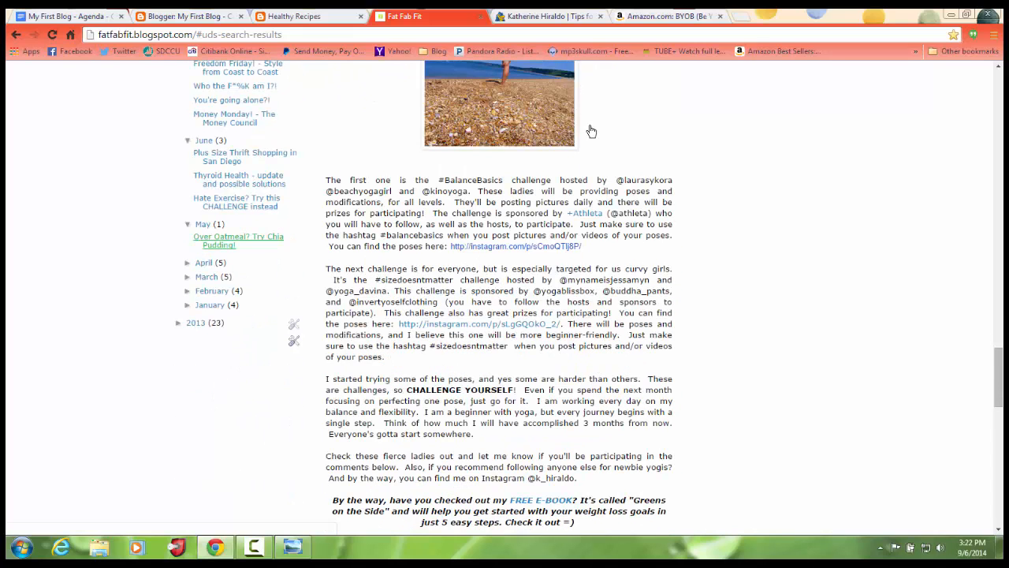
click(238, 237)
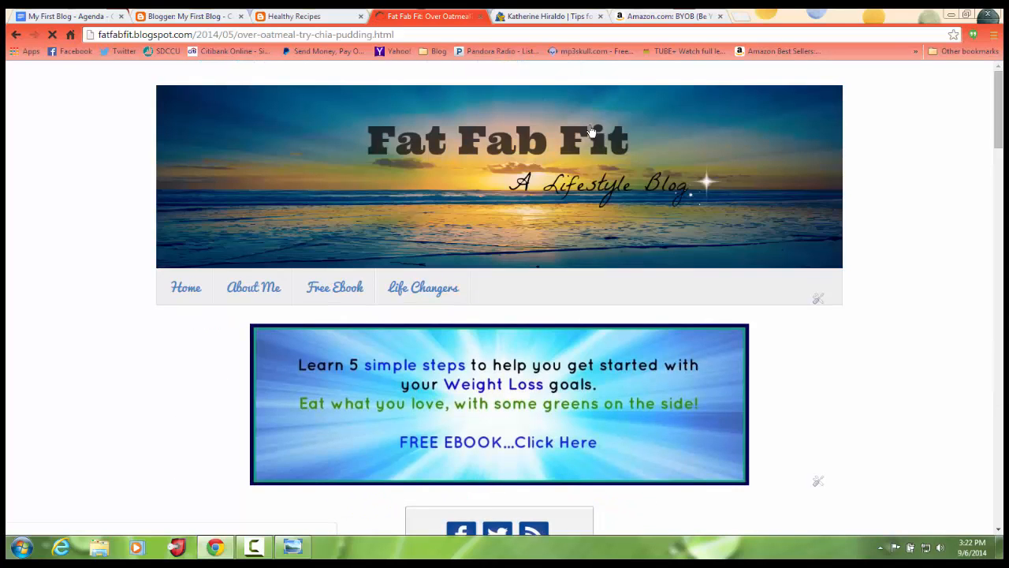
Step: Examine the chia pudding post's introduction, ingredient list, preparation notes and step-by-step photos
scroll(591, 130, down, 10)
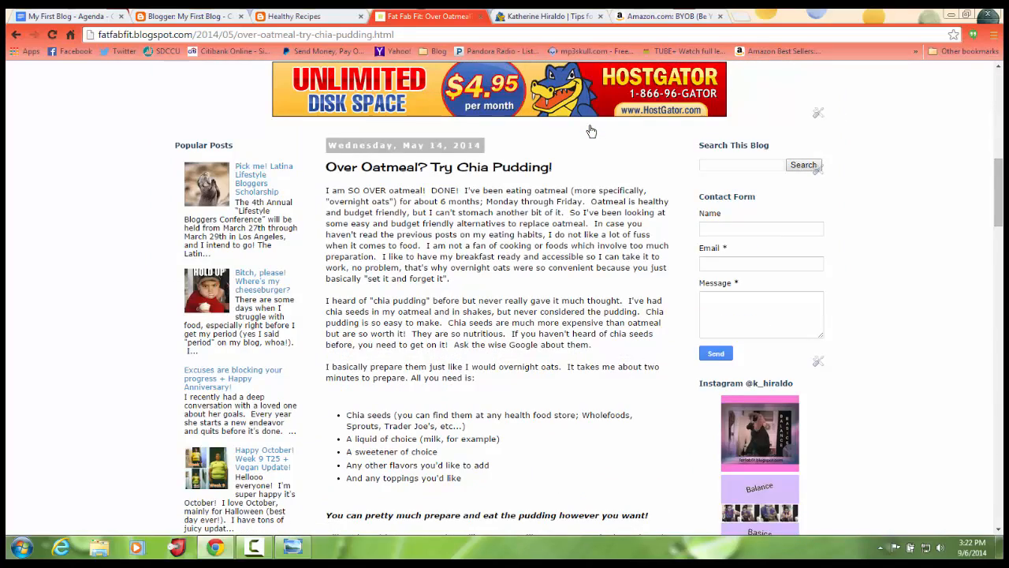
scroll(591, 131, down, 8)
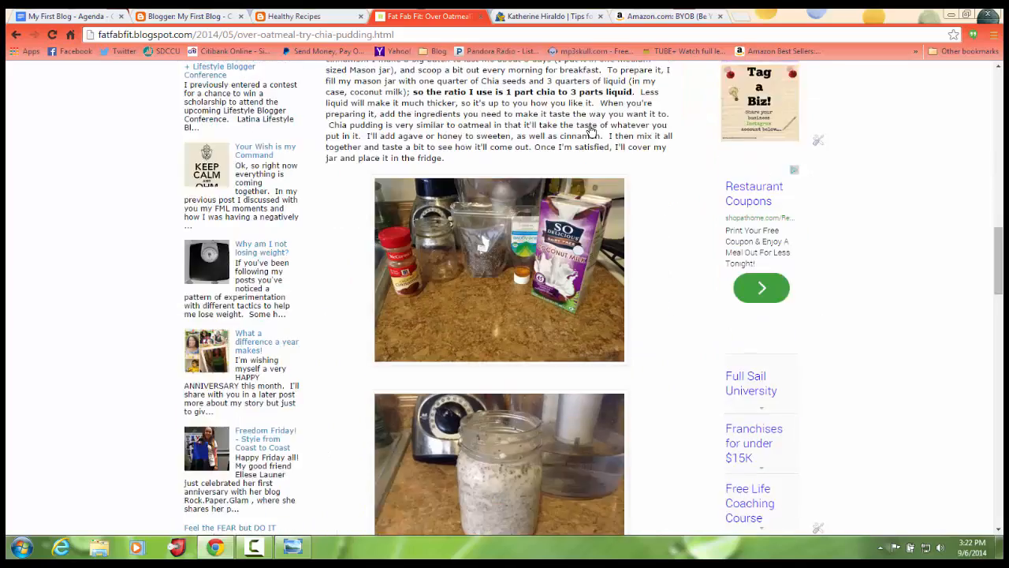
scroll(591, 131, up, 8)
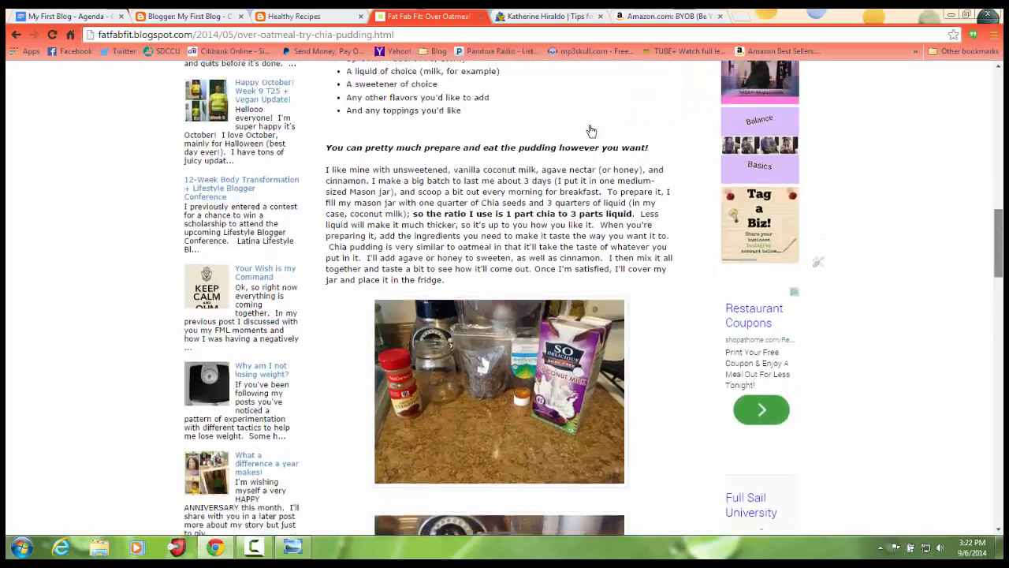
scroll(591, 131, down, 2)
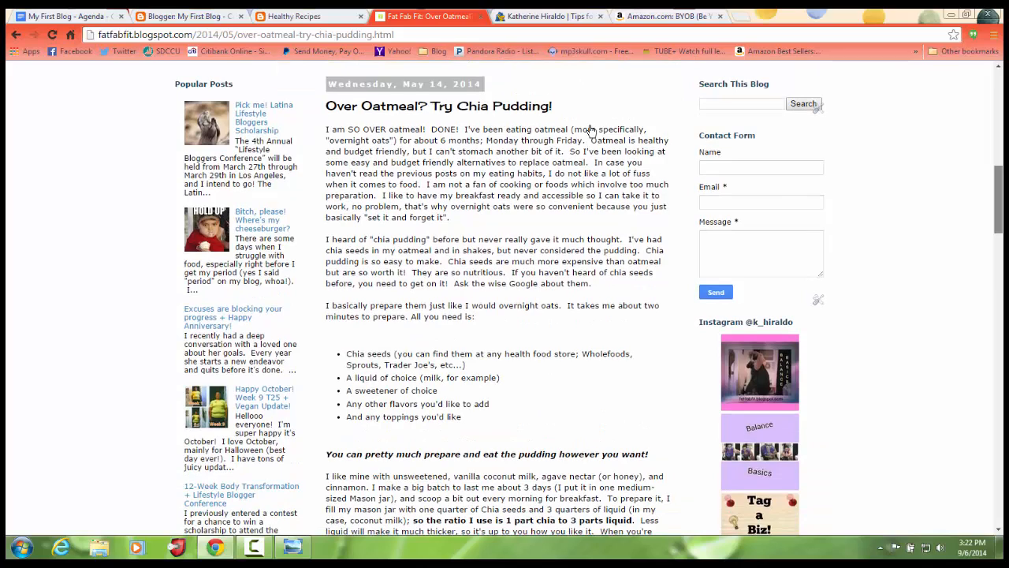
scroll(591, 131, down, 3)
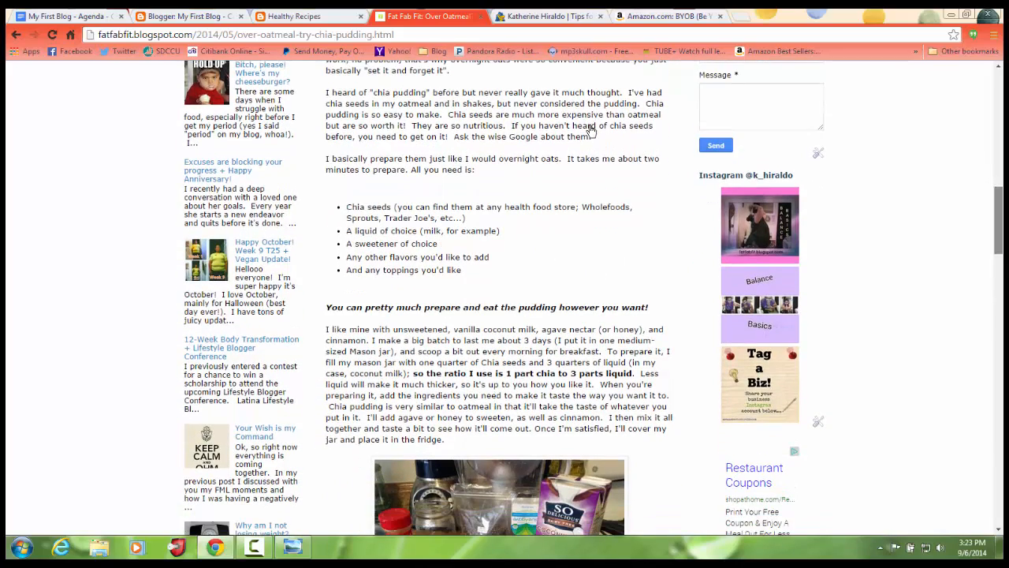
scroll(592, 131, down, 5)
scroll(591, 131, down, 15)
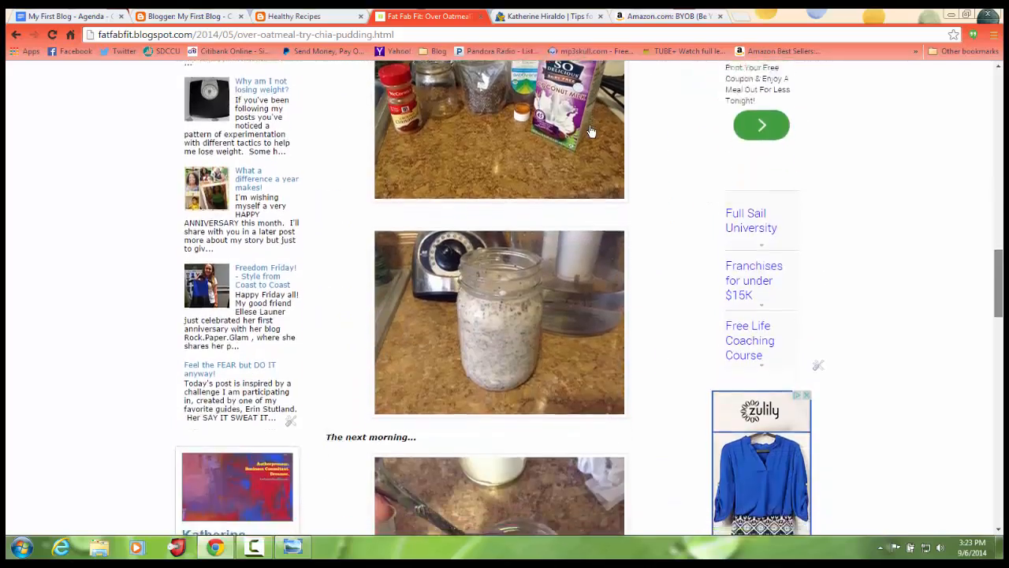
scroll(592, 131, down, 2)
scroll(591, 131, up, 14)
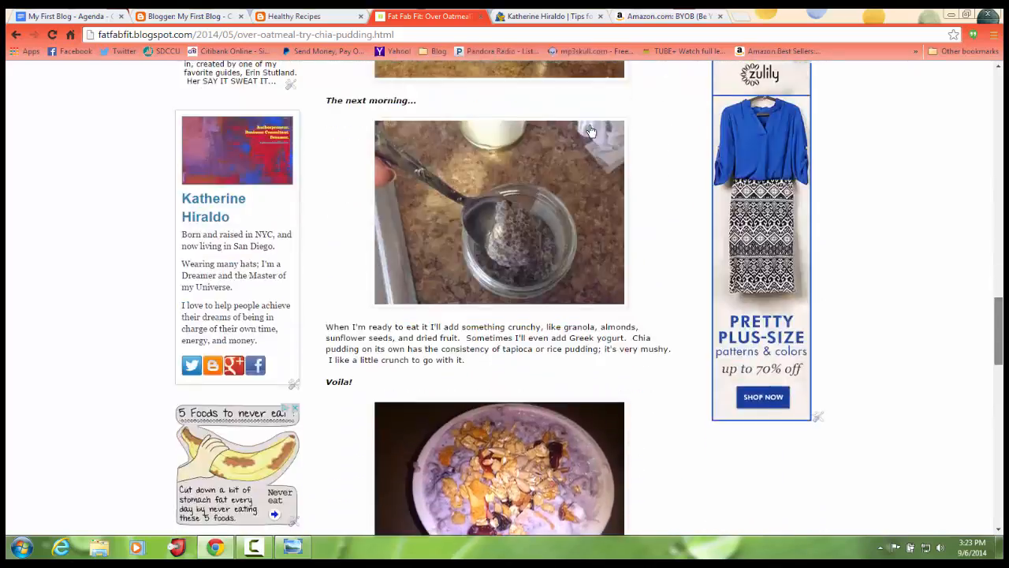
Step: Review the chia pudding post's ingredients and opening paragraphs again, and return to the "Oatmeal for breakfast" draft in Blogger
scroll(591, 130, up, 5)
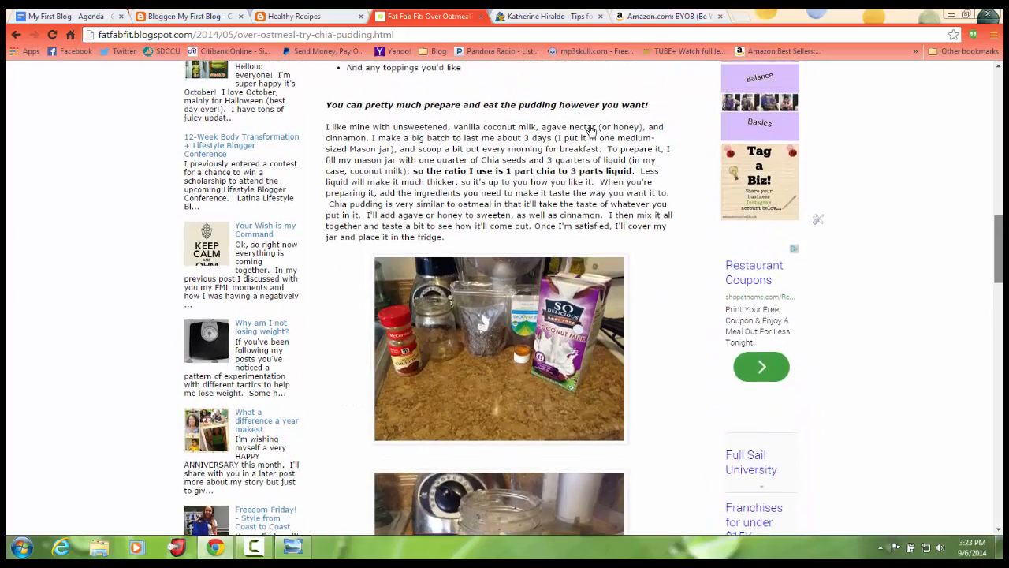
scroll(591, 131, up, 5)
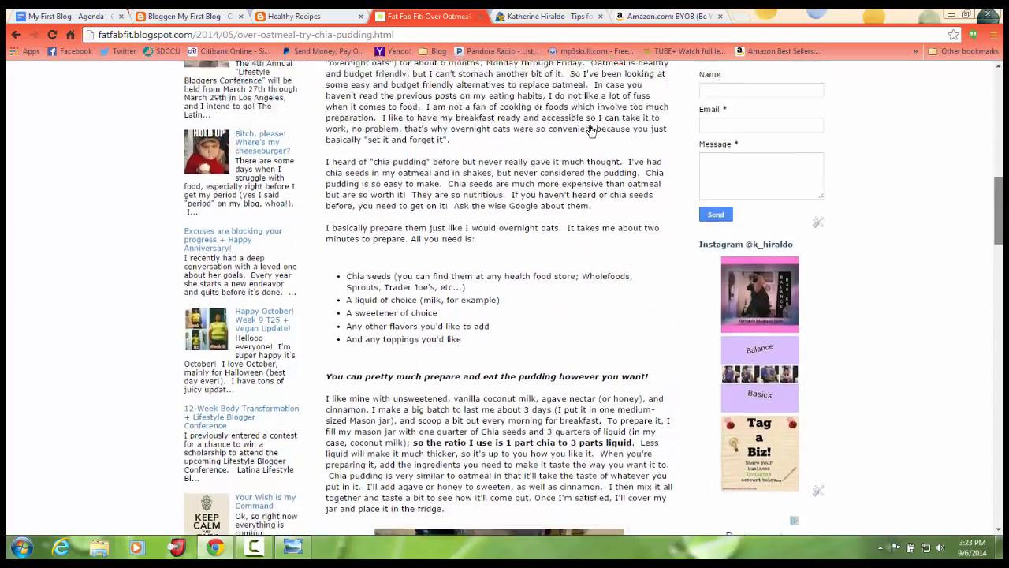
scroll(591, 131, up, 1)
scroll(592, 131, down, 3)
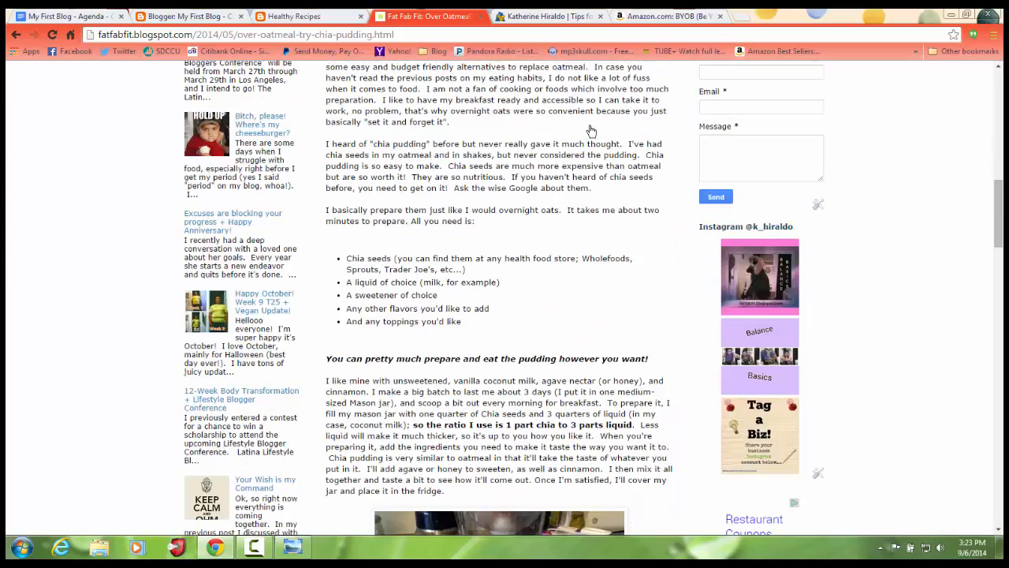
scroll(591, 130, up, 3)
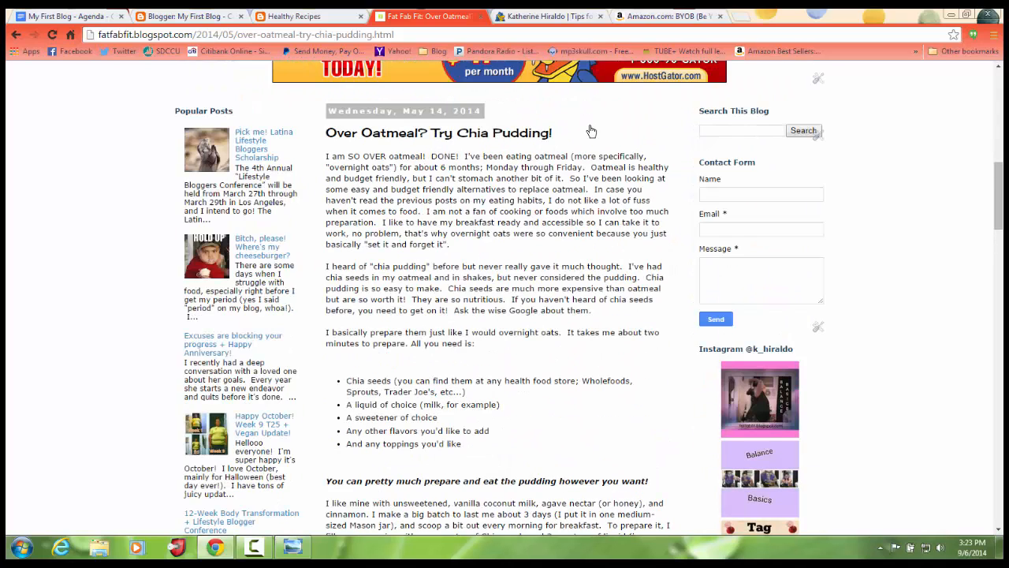
key(ctrl+shift+Tab)
key(ctrl+shift+Tab)
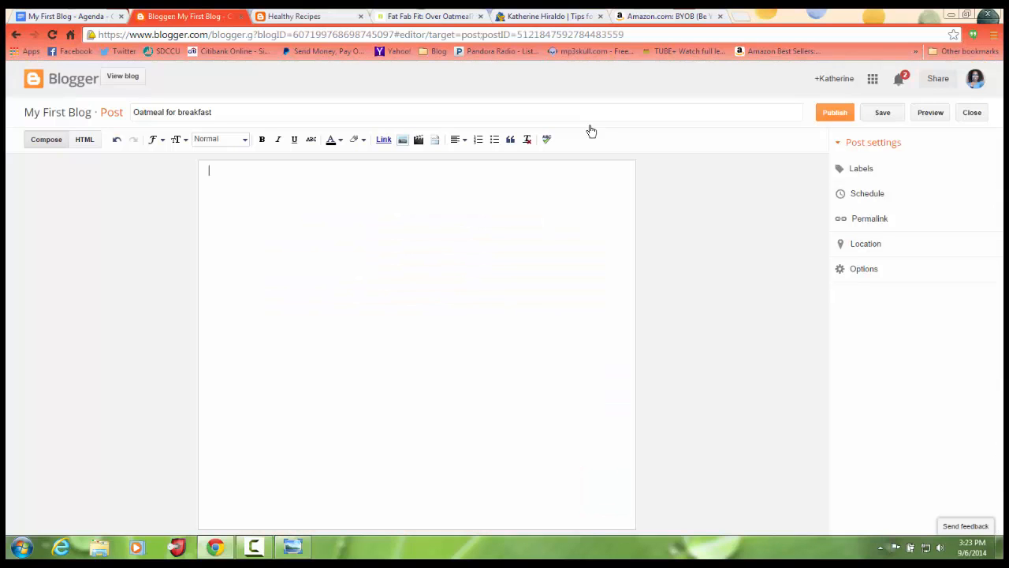